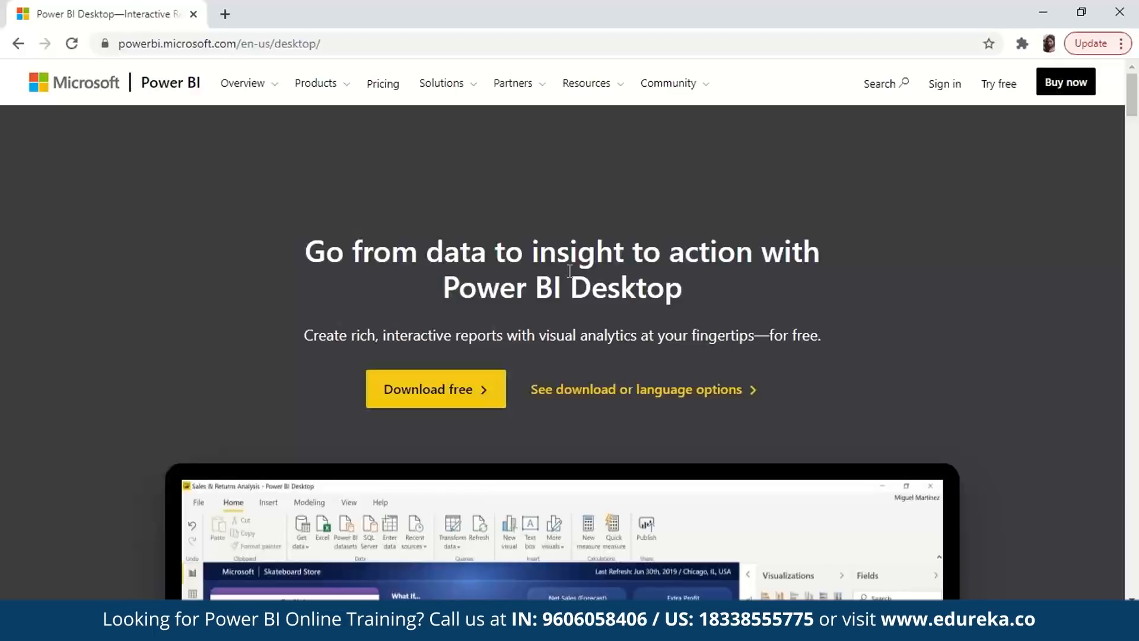
Step: Open the free Power BI Desktop download in Microsoft Store and start its installation with the listed Microsoft account
{"action": "left_click", "coordinate": [448, 389]}
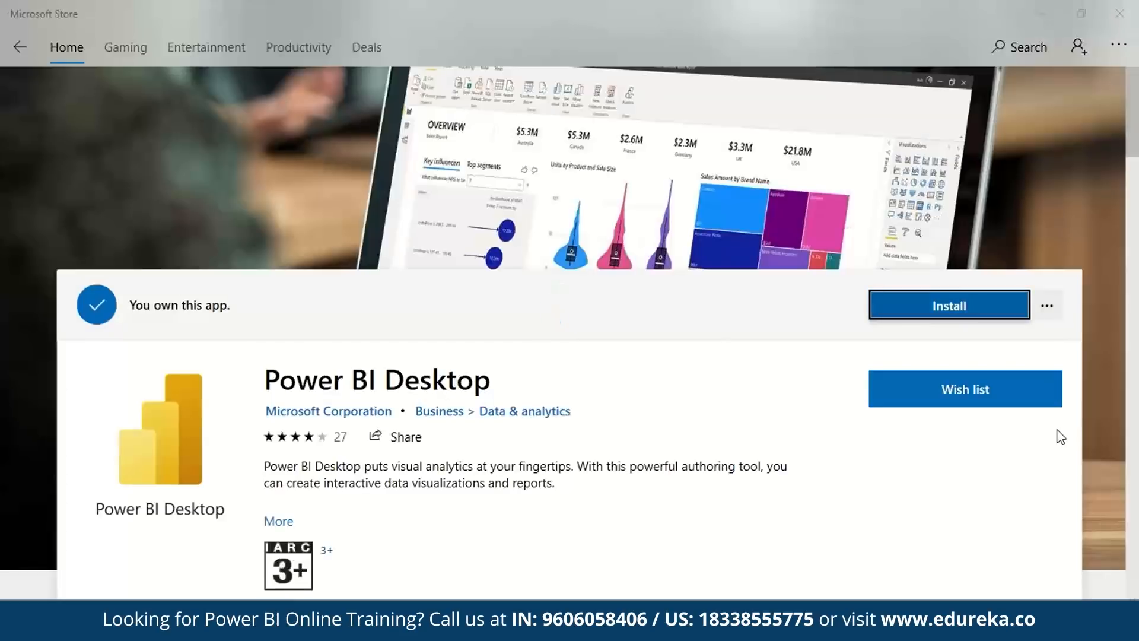
{"action": "left_click", "coordinate": [965, 313]}
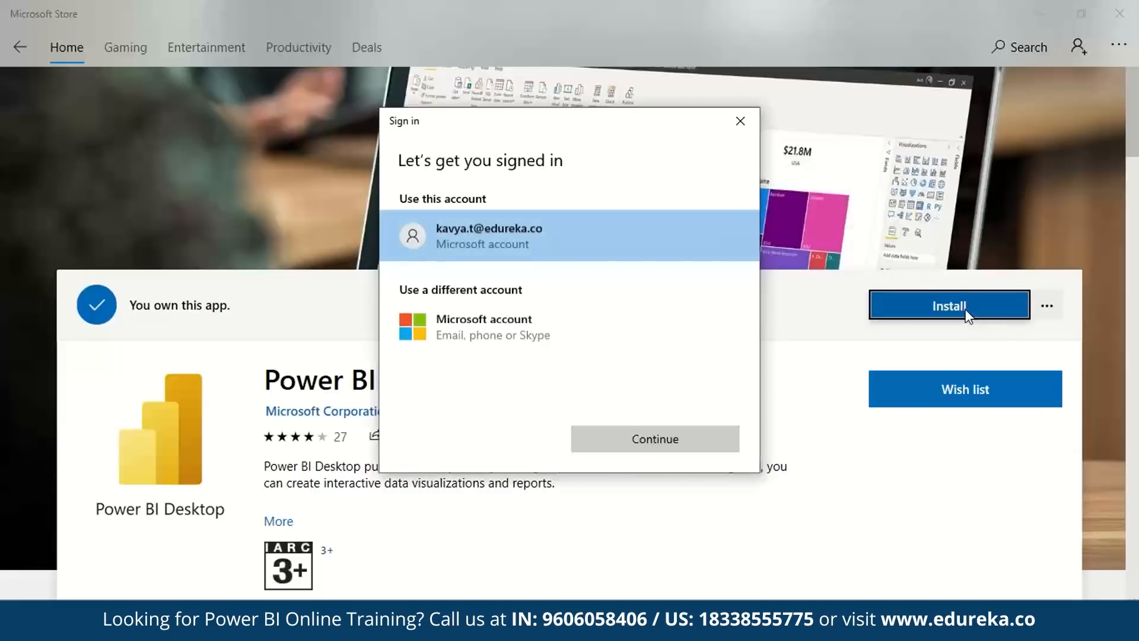
{"action": "left_click", "coordinate": [690, 439]}
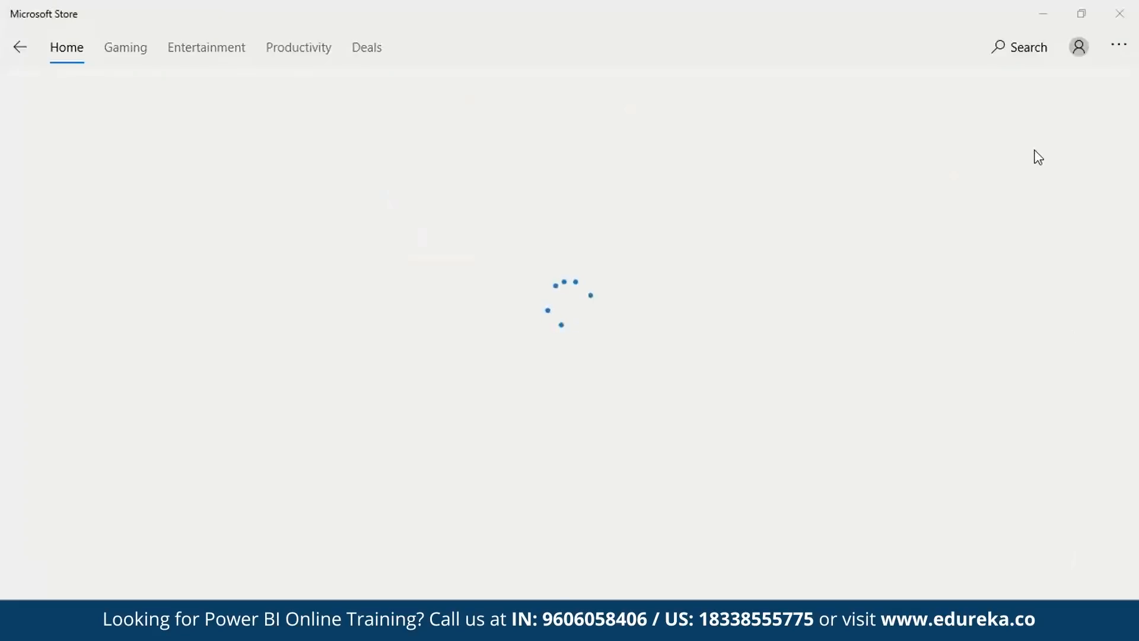
{"action": "scroll", "coordinate": [656, 274], "scroll_direction": "down", "scroll_amount": 5}
{"action": "scroll", "coordinate": [656, 273], "scroll_direction": "up", "scroll_amount": 5}
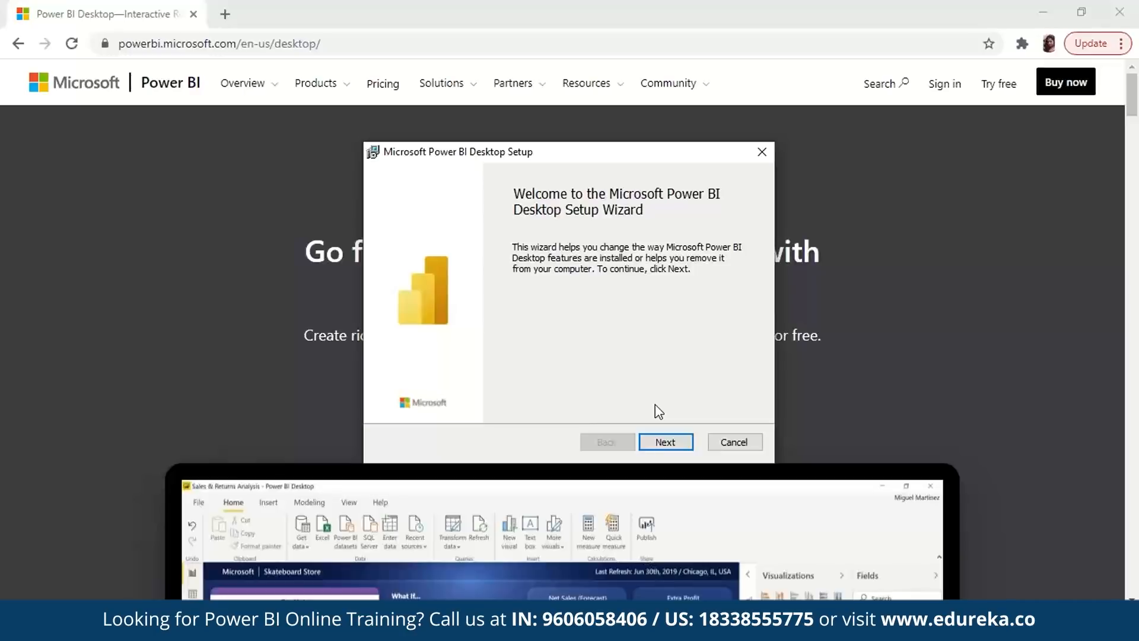
Step: View the repair and remove options in the Power BI Desktop setup wizard, cancel the setup and close the browser
{"action": "left_click", "coordinate": [658, 439]}
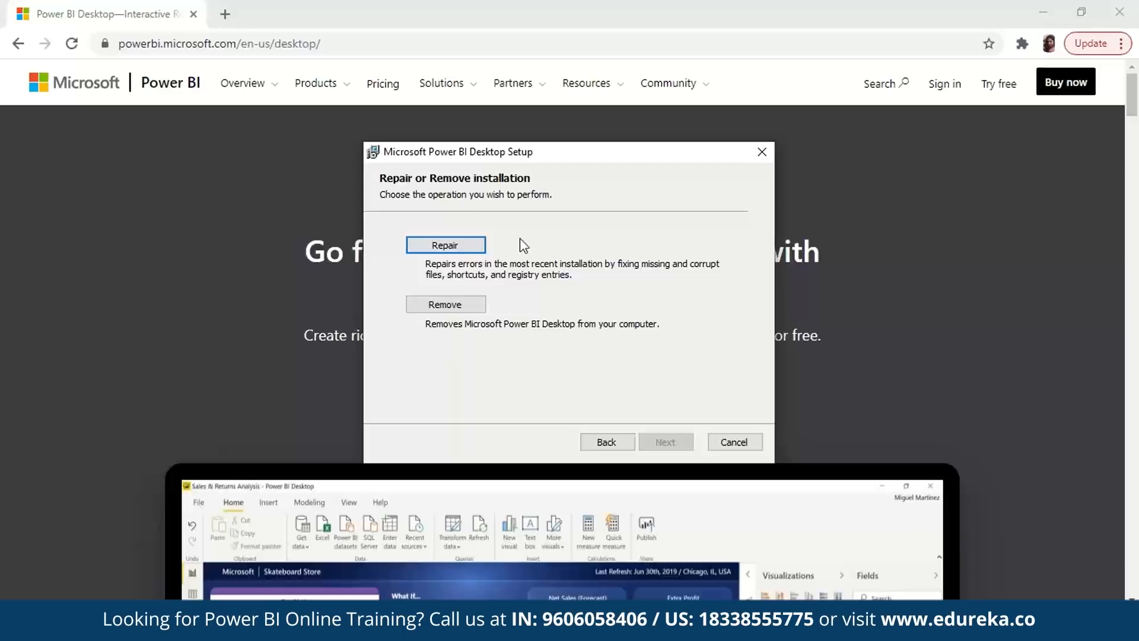
{"action": "left_click", "coordinate": [762, 152]}
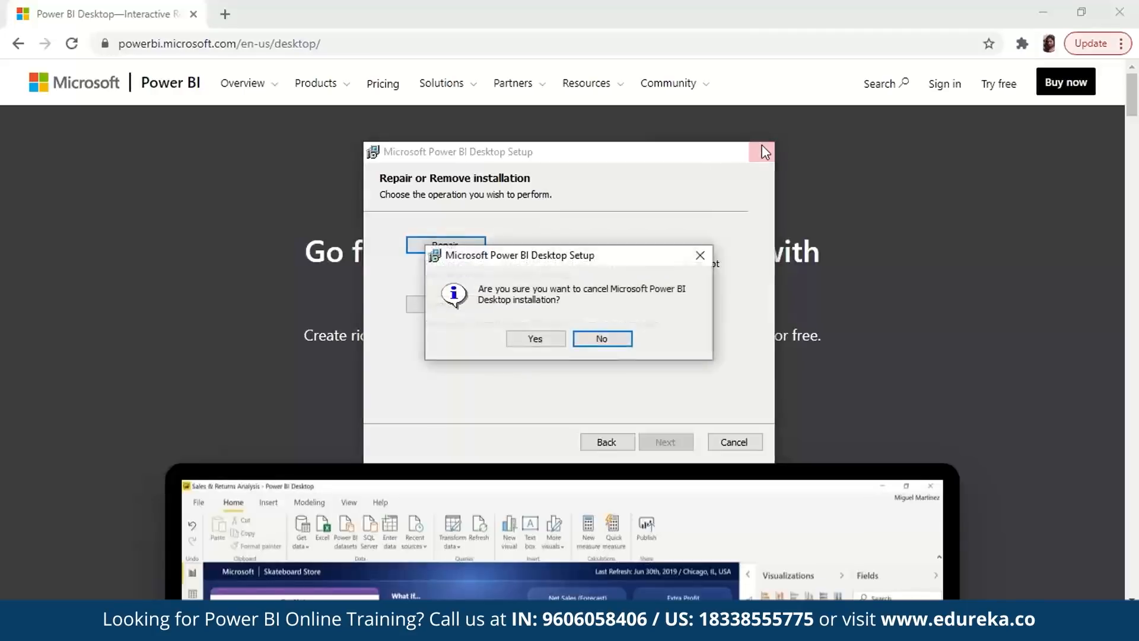
{"action": "left_click", "coordinate": [561, 337]}
{"action": "left_click", "coordinate": [1119, 12]}
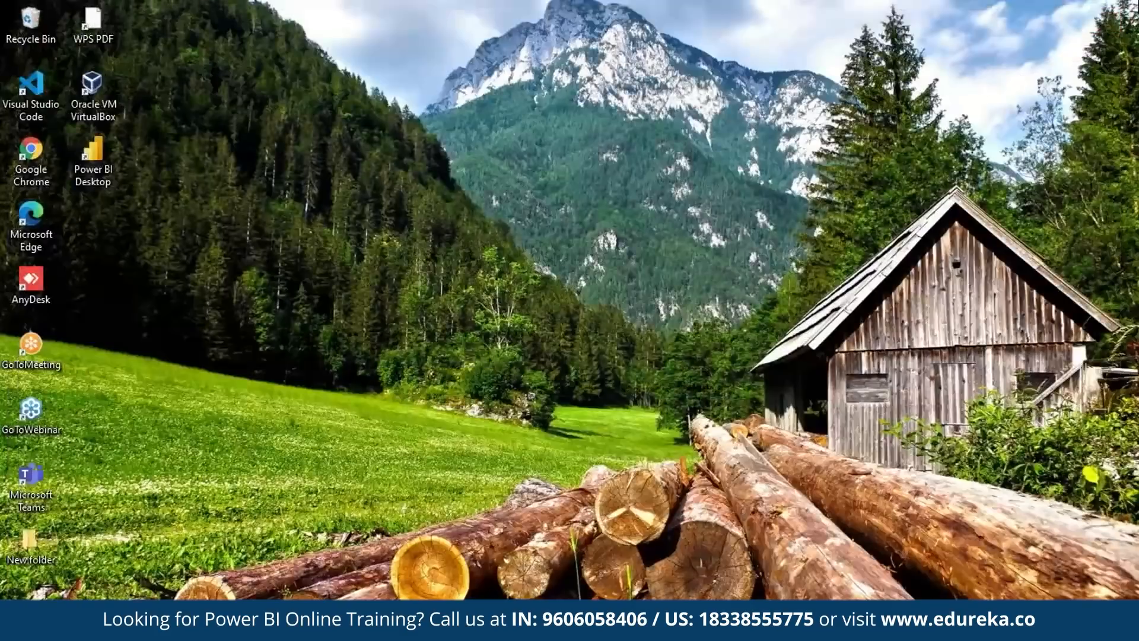
Step: Launch Power BI Desktop and dismiss its start screen to reach the blank report
{"action": "double_click", "coordinate": [94, 151]}
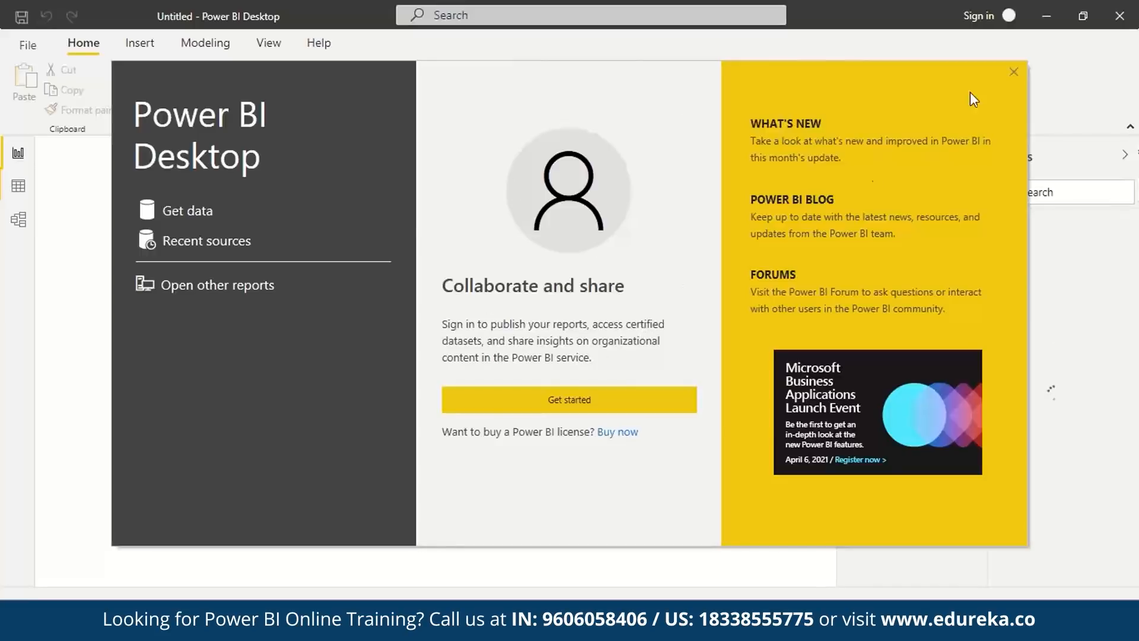
{"action": "left_click", "coordinate": [1014, 71]}
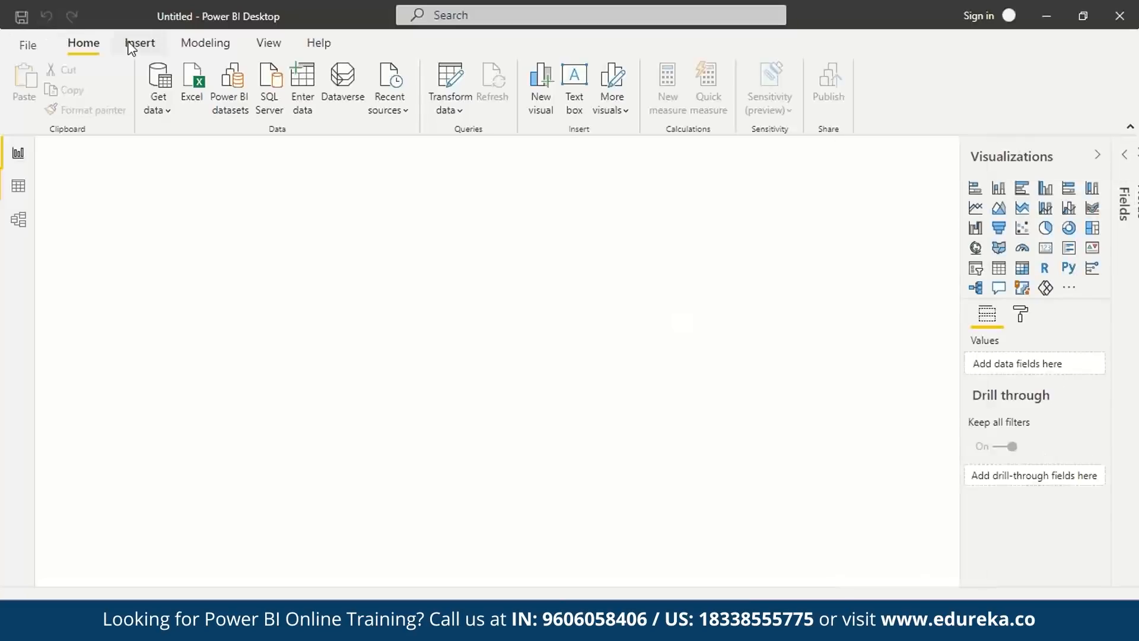
Step: Look through the file commands, the options and settings page, and the program's version information
{"action": "left_click", "coordinate": [24, 45]}
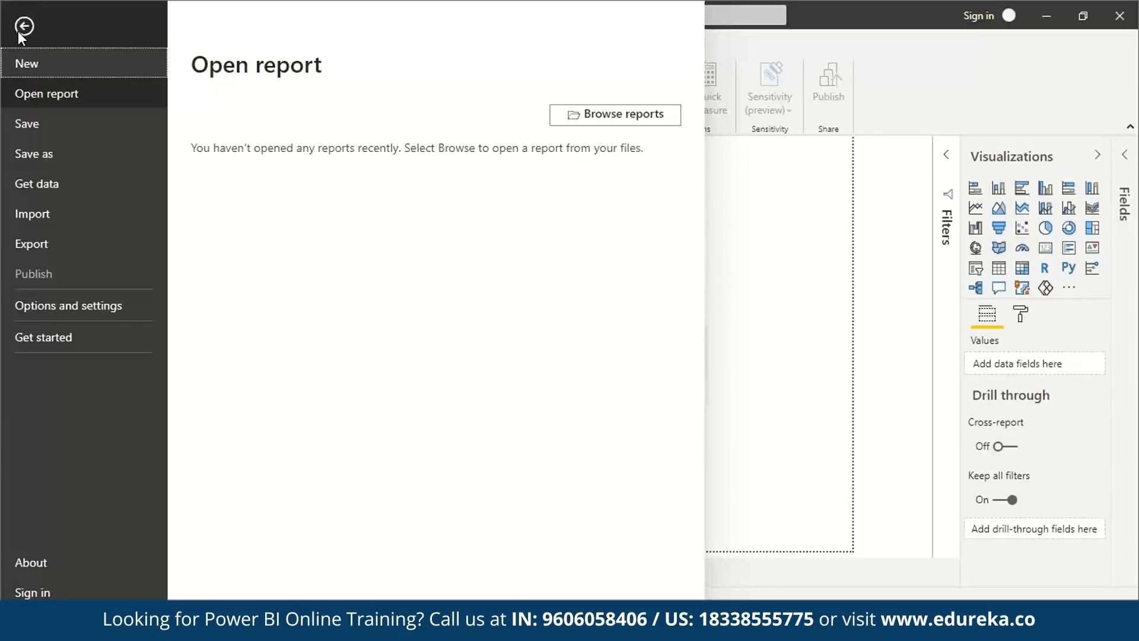
{"action": "left_click", "coordinate": [68, 302]}
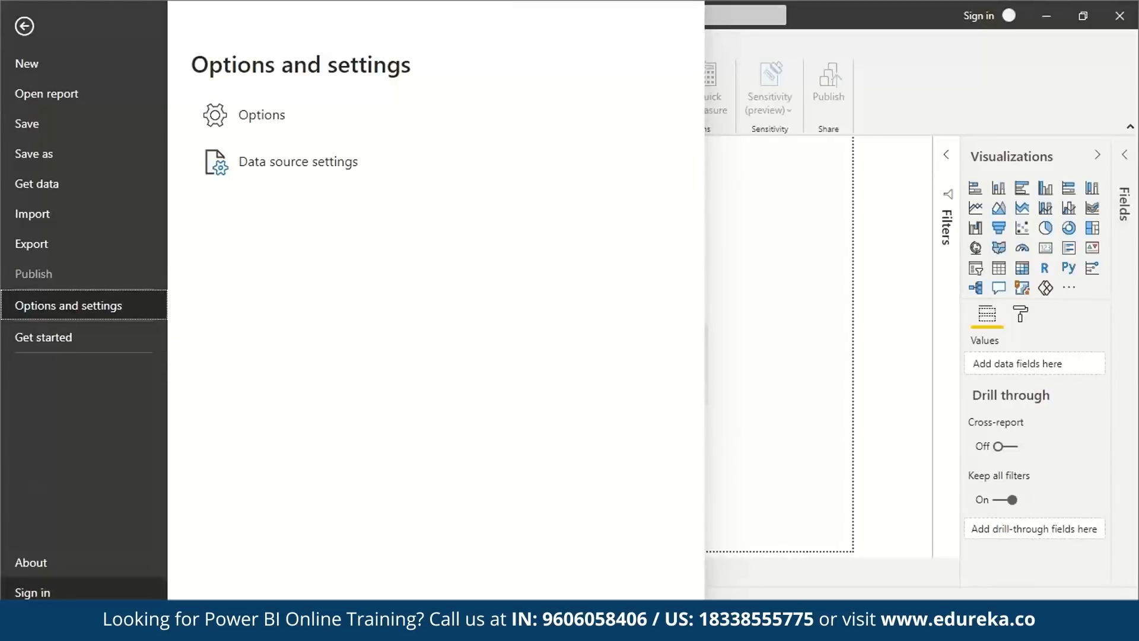
{"action": "left_click", "coordinate": [76, 559]}
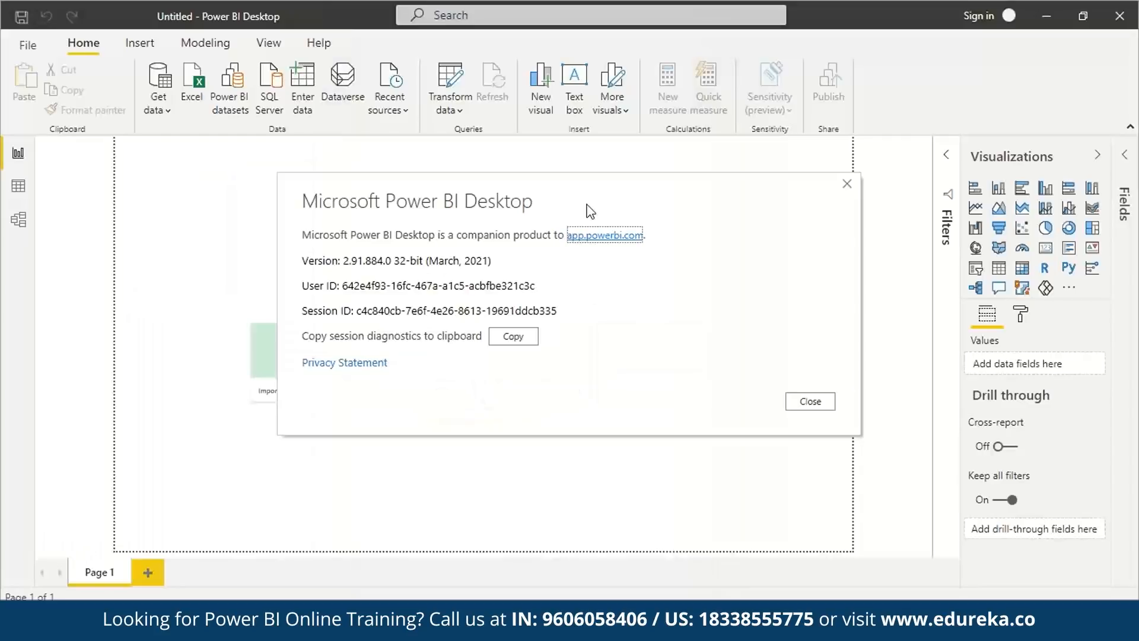
{"action": "left_click", "coordinate": [845, 186]}
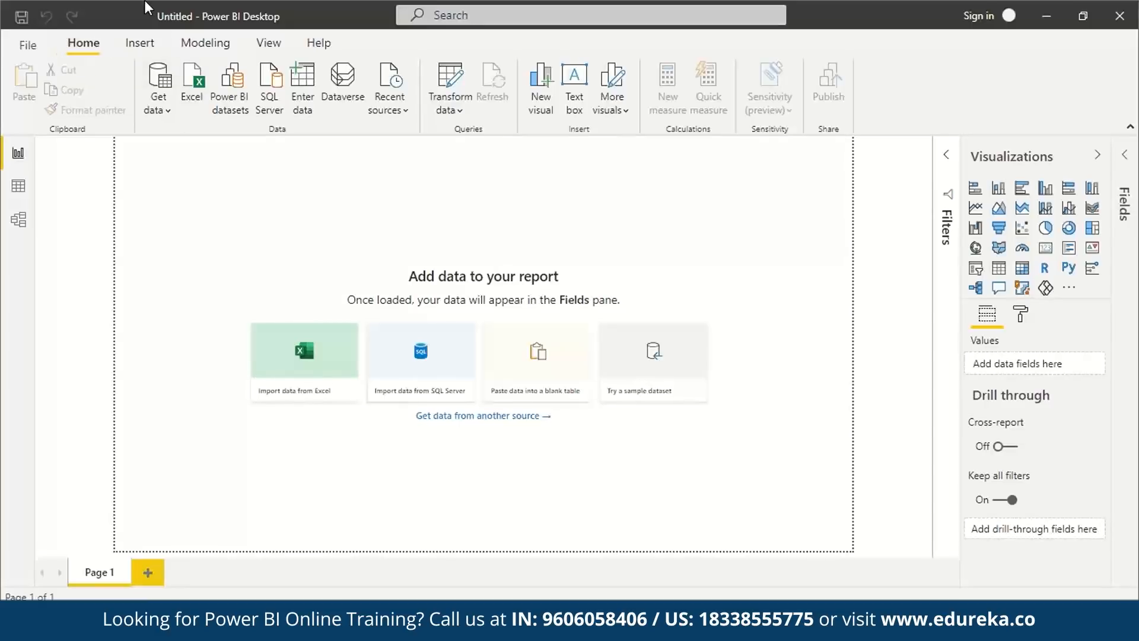
Step: Examine the commands for inserting pages, visuals and elements, and those for data modeling and language
{"action": "left_click", "coordinate": [151, 45]}
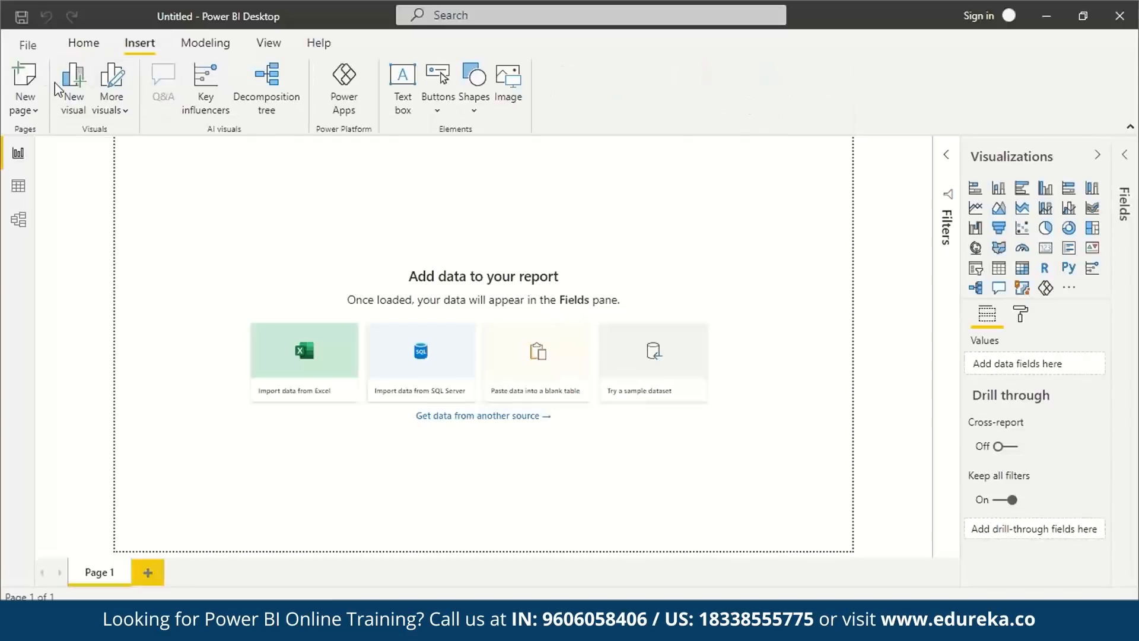
{"action": "left_click", "coordinate": [36, 116]}
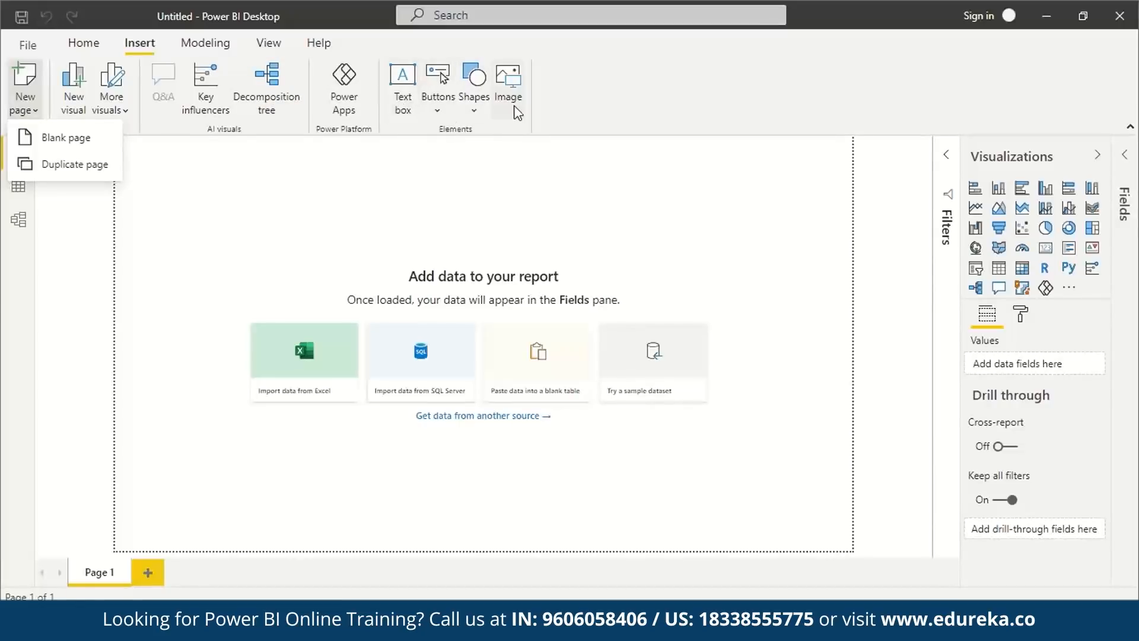
{"action": "left_click", "coordinate": [161, 45]}
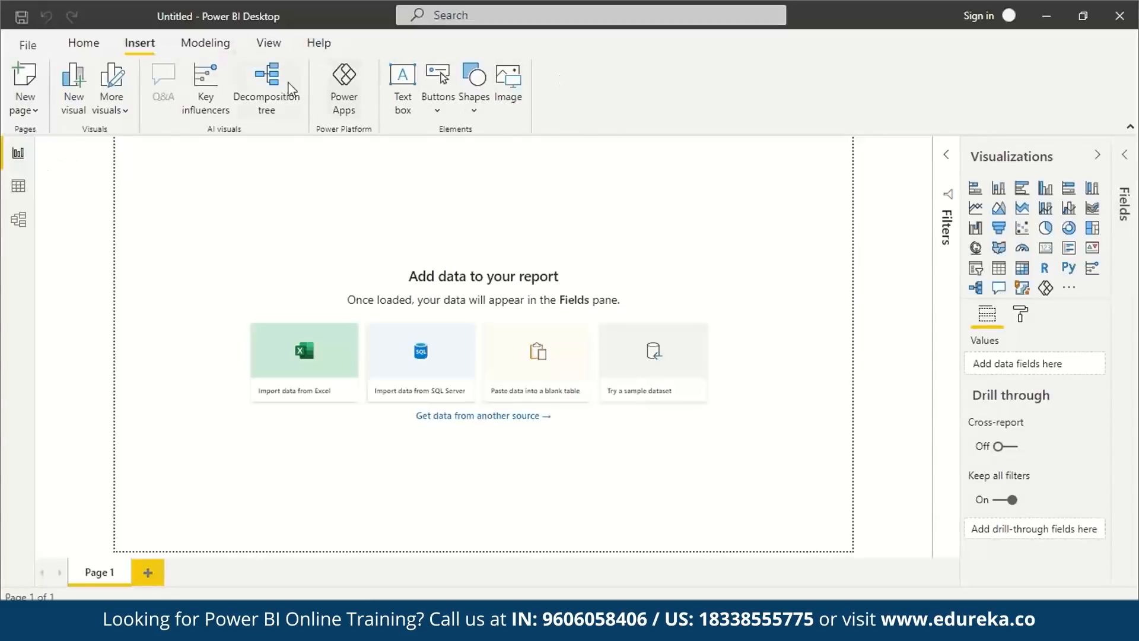
{"action": "left_click", "coordinate": [198, 54]}
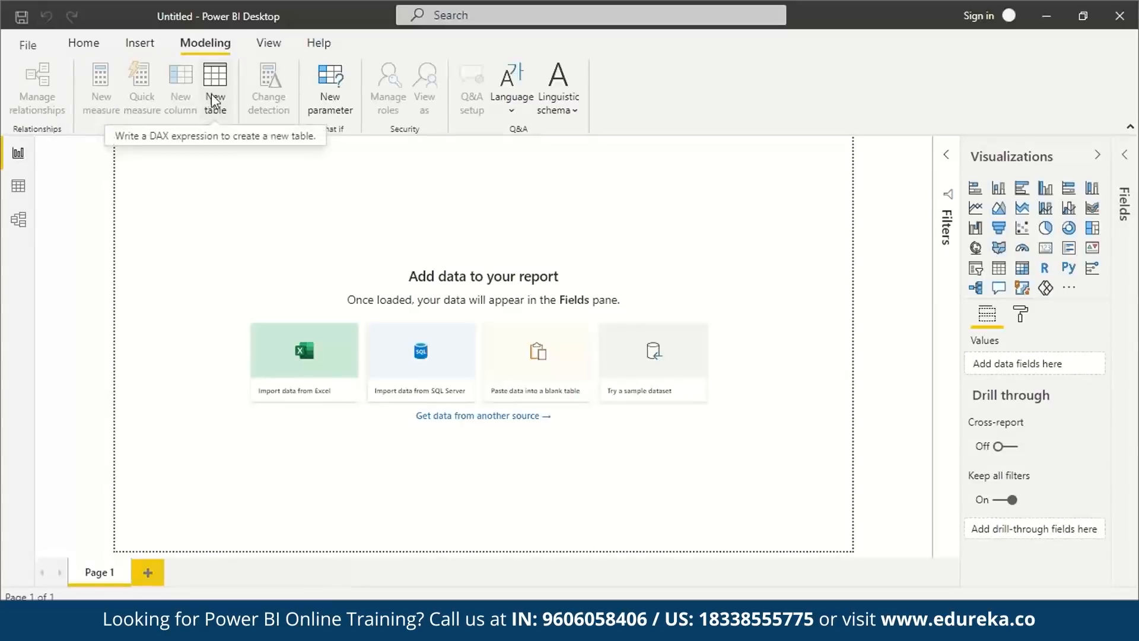
{"action": "left_click", "coordinate": [512, 112]}
{"action": "left_click", "coordinate": [513, 114]}
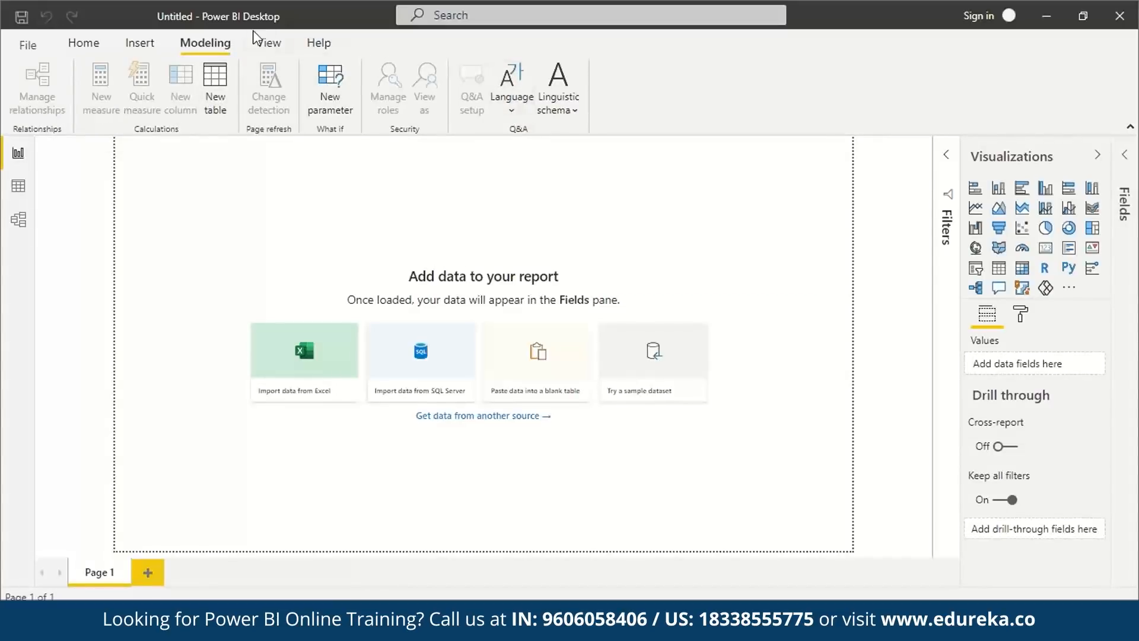
Step: Examine the report themes, page view and display options, and the help and example resources
{"action": "left_click", "coordinate": [269, 44]}
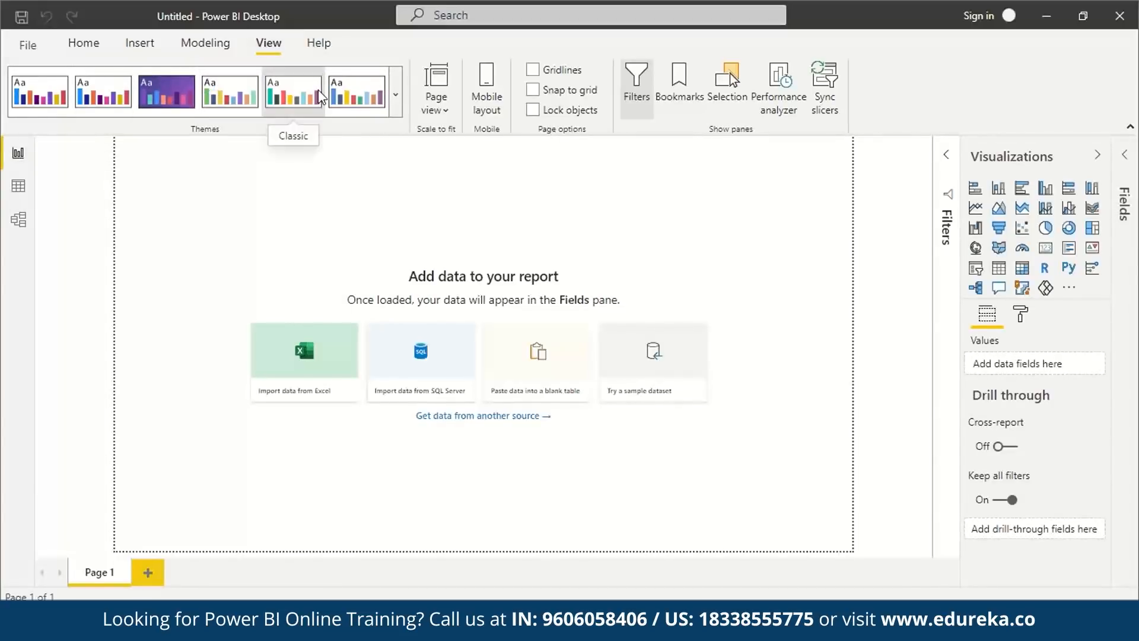
{"action": "left_click", "coordinate": [448, 110]}
{"action": "left_click", "coordinate": [448, 109]}
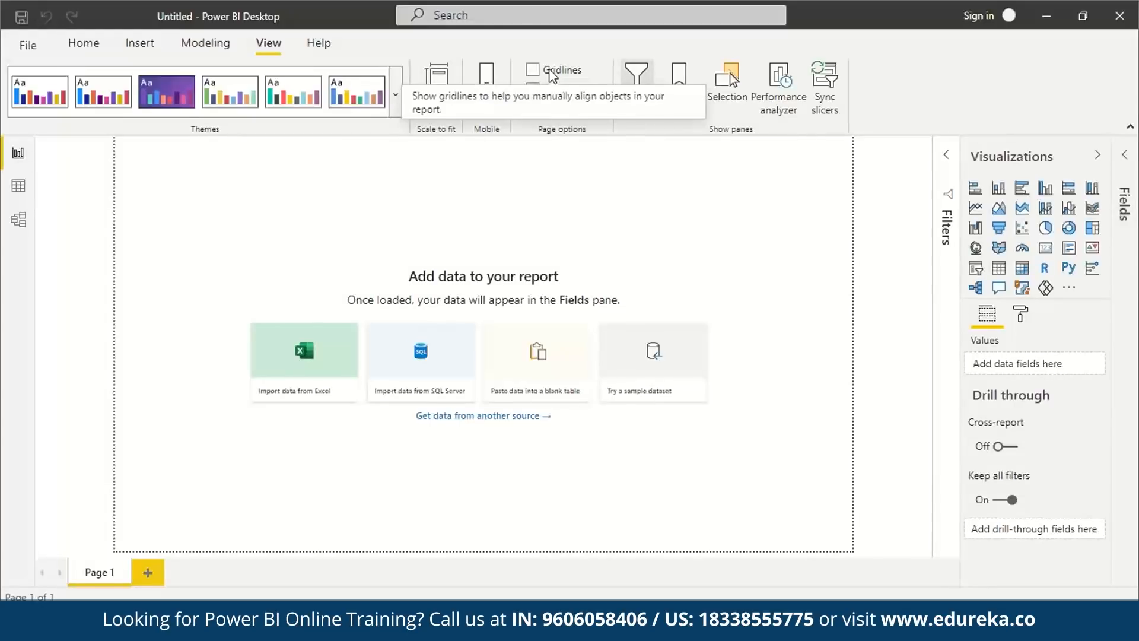
{"action": "left_click", "coordinate": [336, 42]}
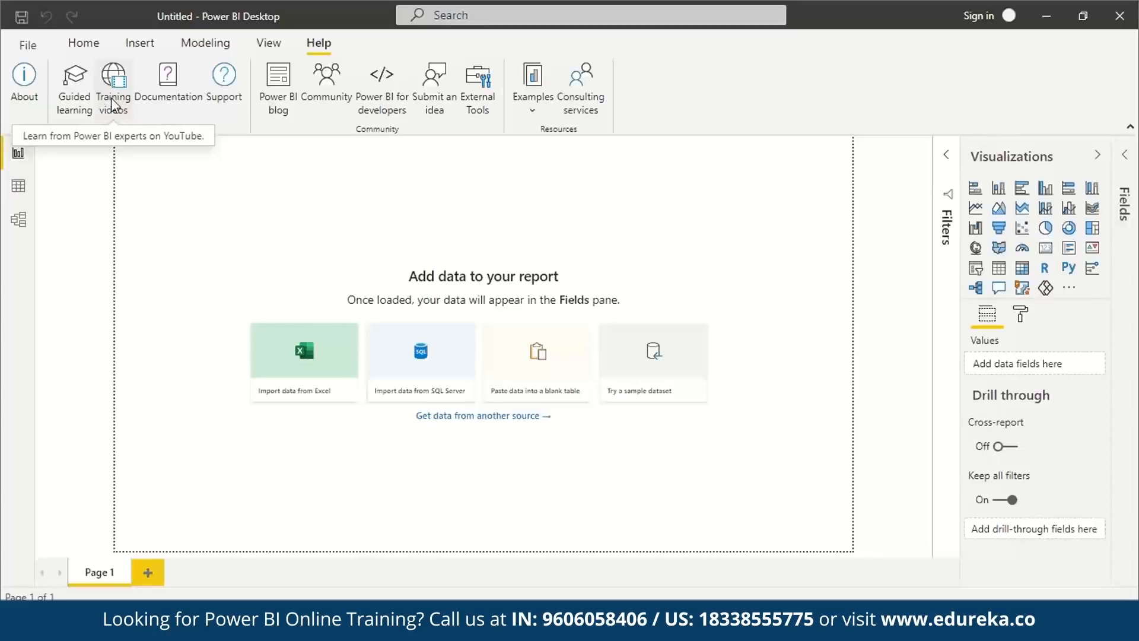
{"action": "left_click", "coordinate": [546, 119]}
{"action": "left_click", "coordinate": [545, 109]}
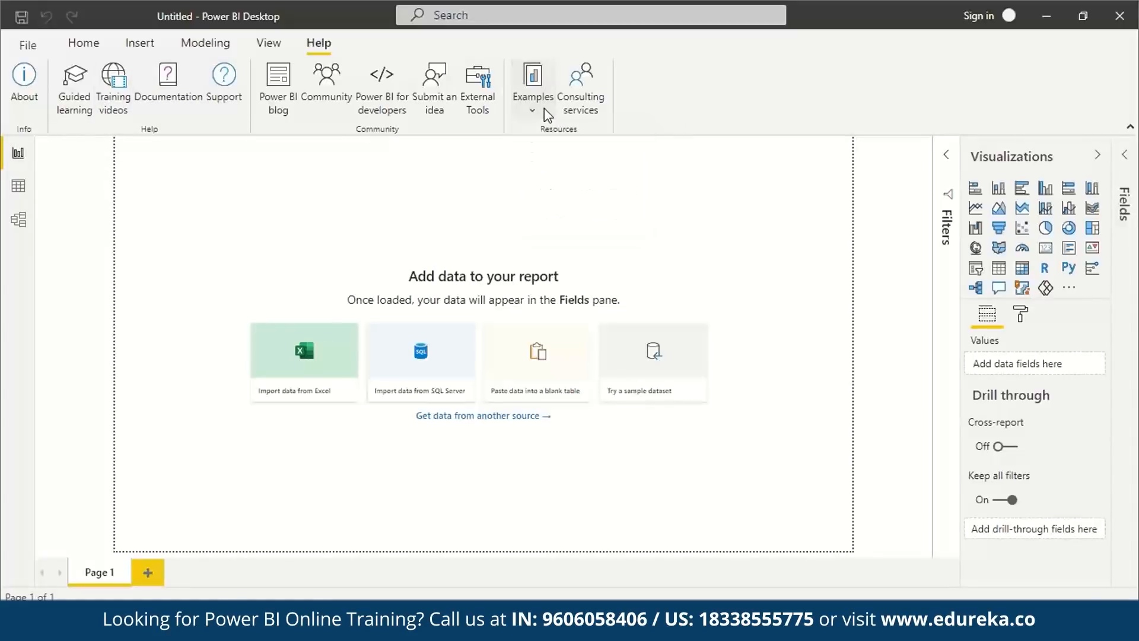
{"action": "left_click", "coordinate": [26, 55]}
{"action": "left_click", "coordinate": [22, 23]}
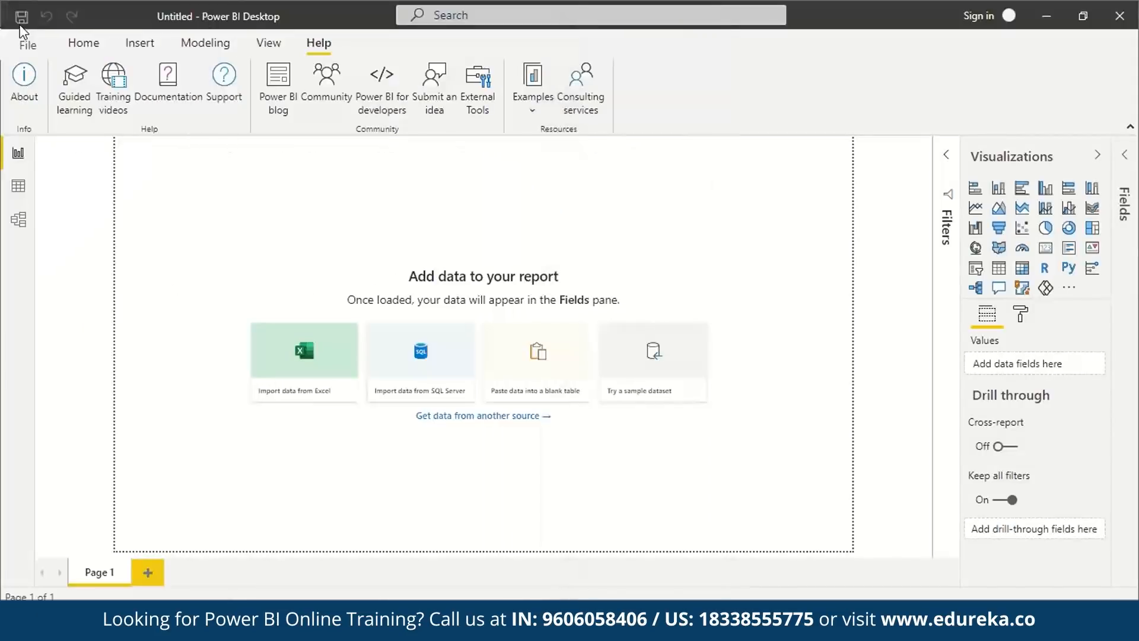
Step: Examine the common data sources and the recent sources available for loading data into the report
{"action": "left_click", "coordinate": [84, 43]}
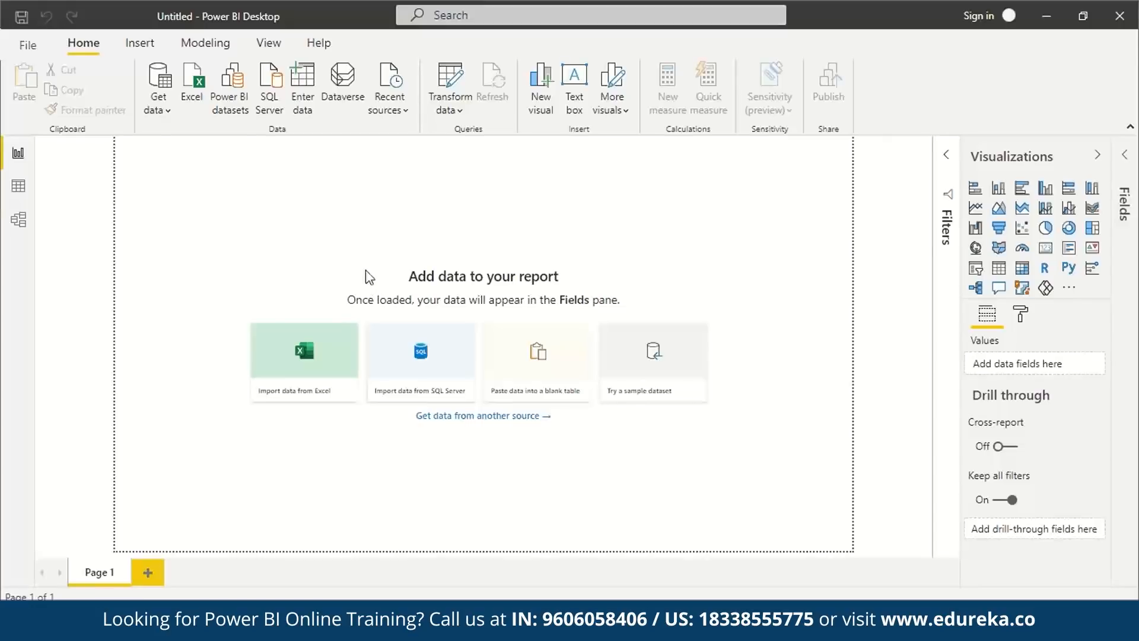
{"action": "left_click", "coordinate": [169, 109]}
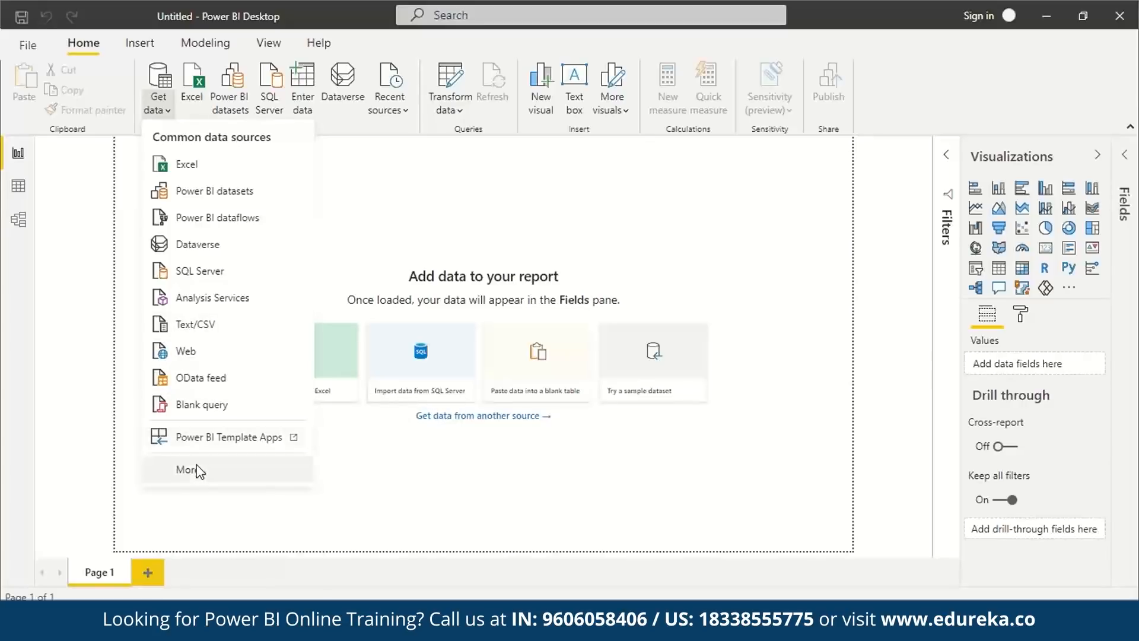
{"action": "left_click", "coordinate": [161, 122]}
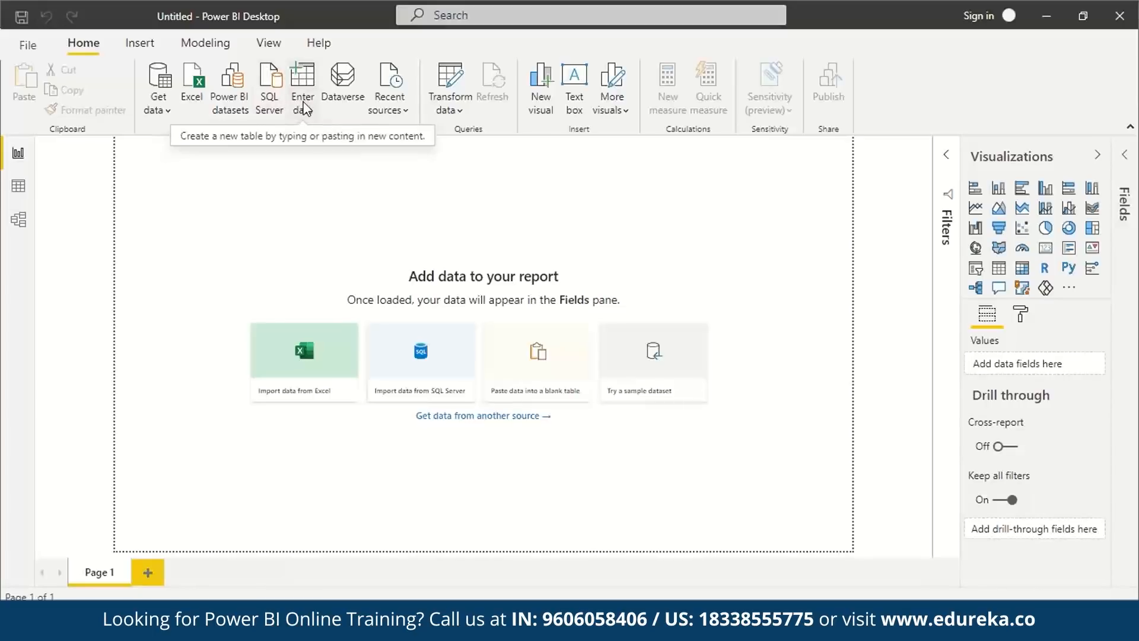
{"action": "left_click", "coordinate": [402, 114]}
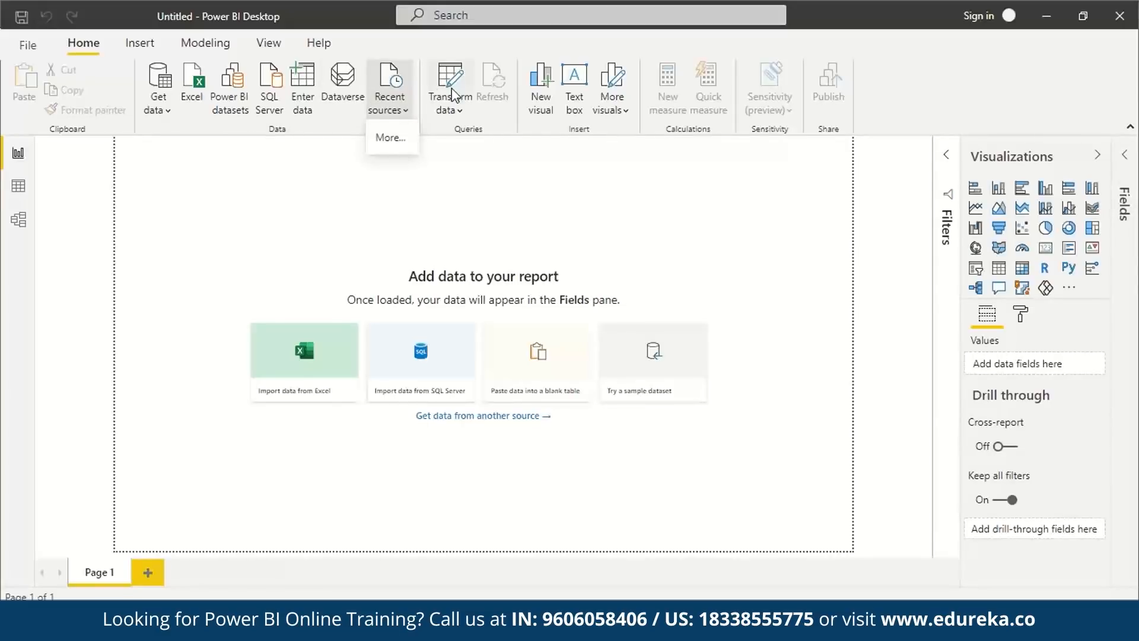
Step: Open the Power Query Editor through Transform data to view it, and close it without adding a query
{"action": "left_click", "coordinate": [460, 110]}
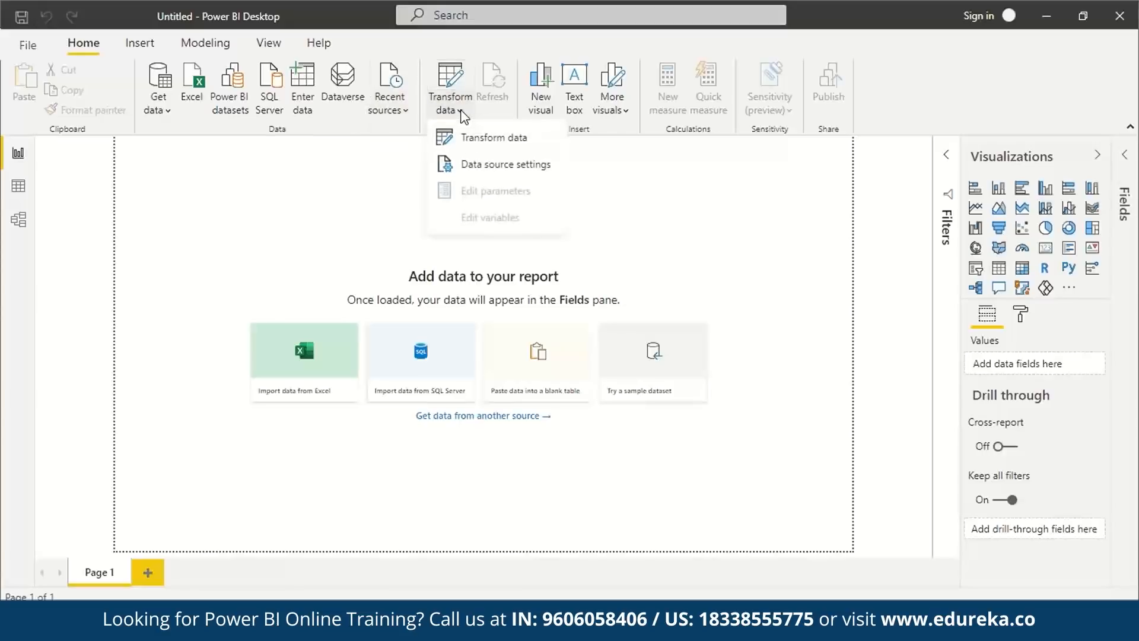
{"action": "left_click", "coordinate": [458, 136]}
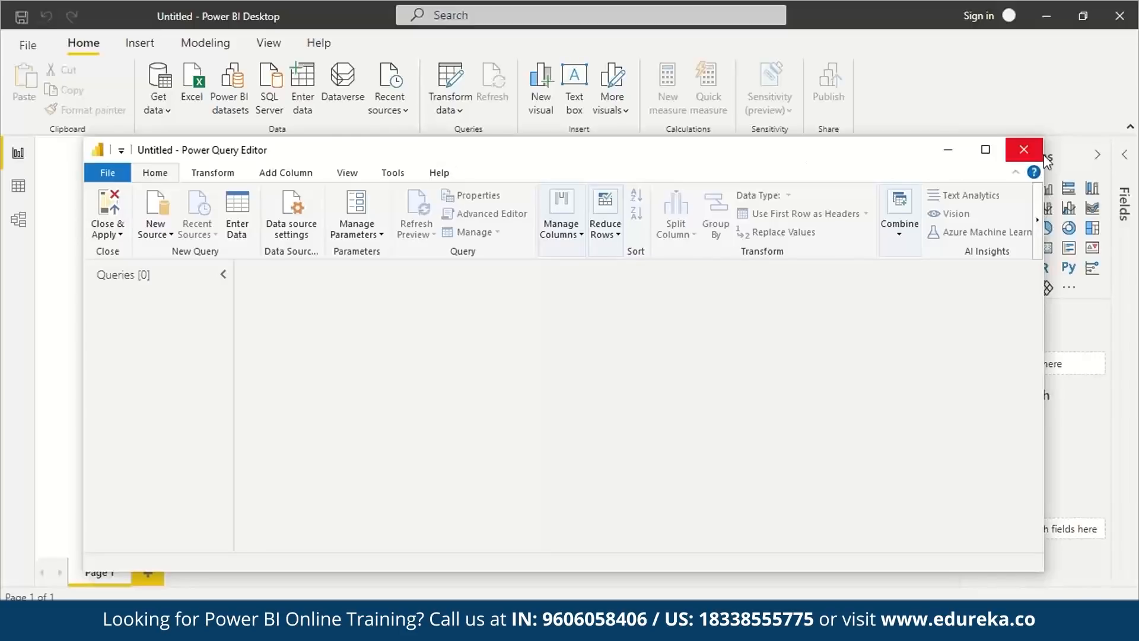
{"action": "left_click", "coordinate": [1023, 152]}
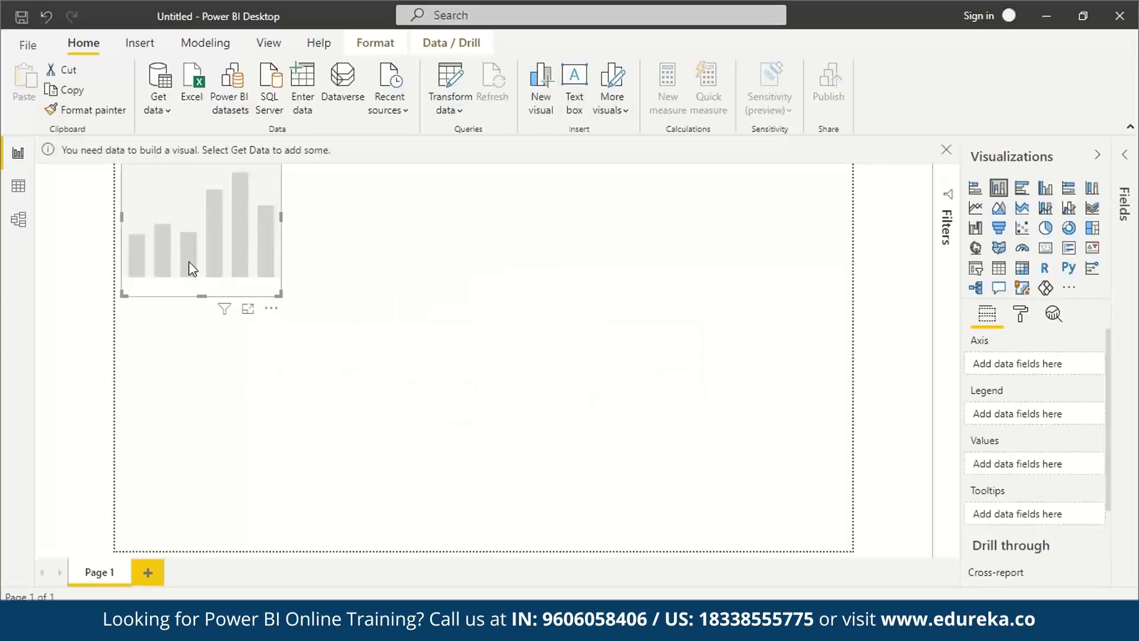
Step: Enlarge the empty stacked column chart on Page 1, and delete it from the report
{"action": "left_click_drag", "start_coordinate": [205, 295], "coordinate": [343, 365]}
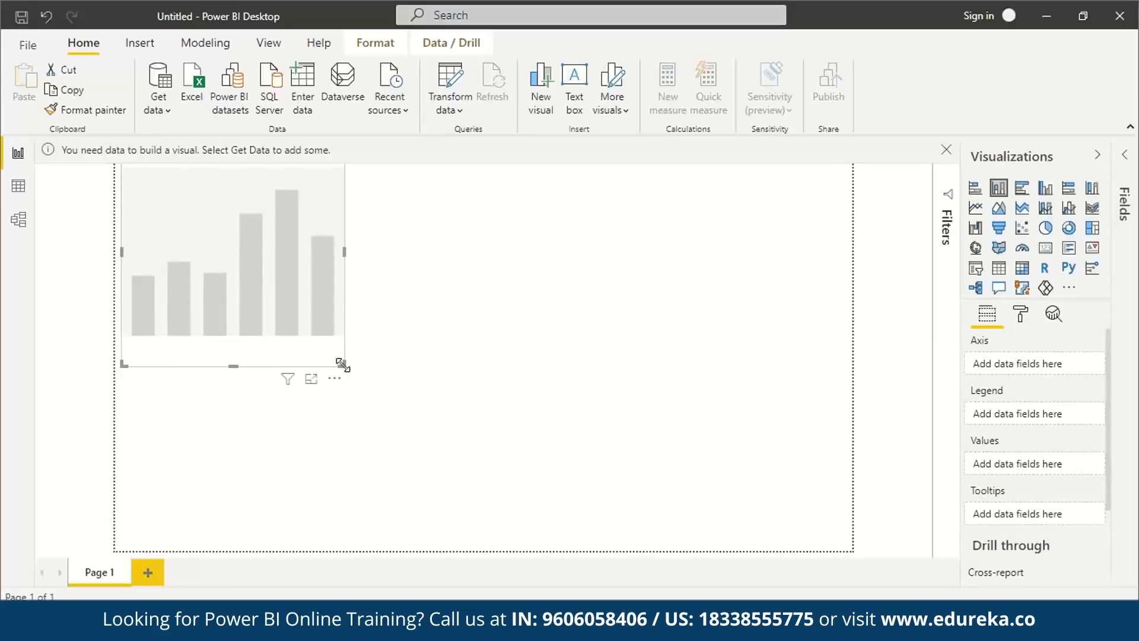
{"action": "key", "text": "Delete"}
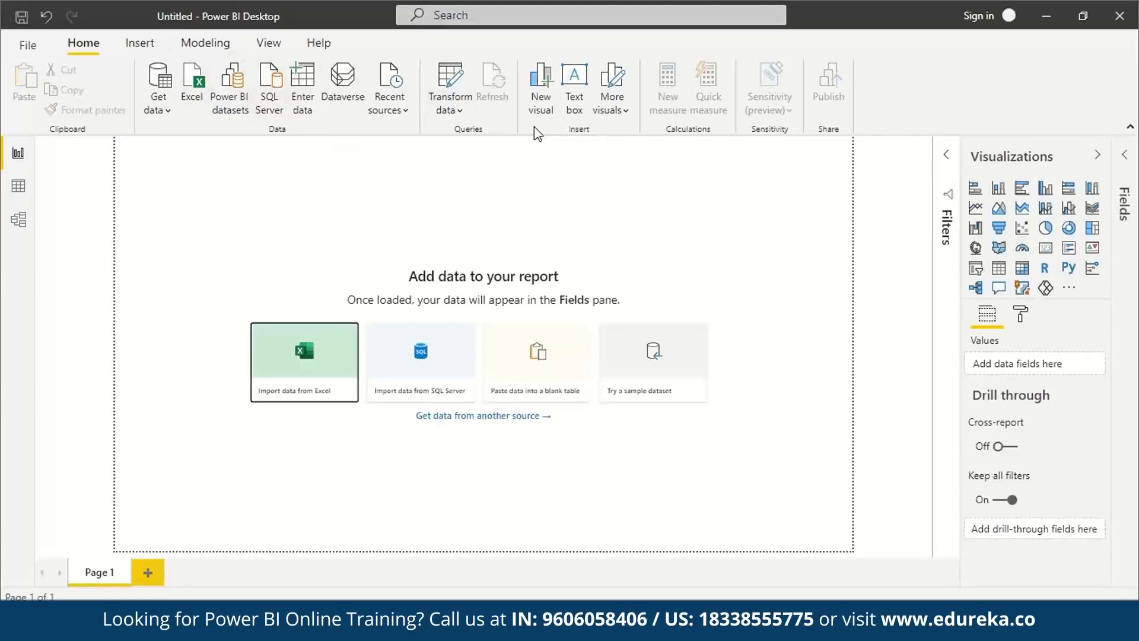
Step: Add three blank pages to the report, Page 2 through Page 4
{"action": "left_click", "coordinate": [148, 573]}
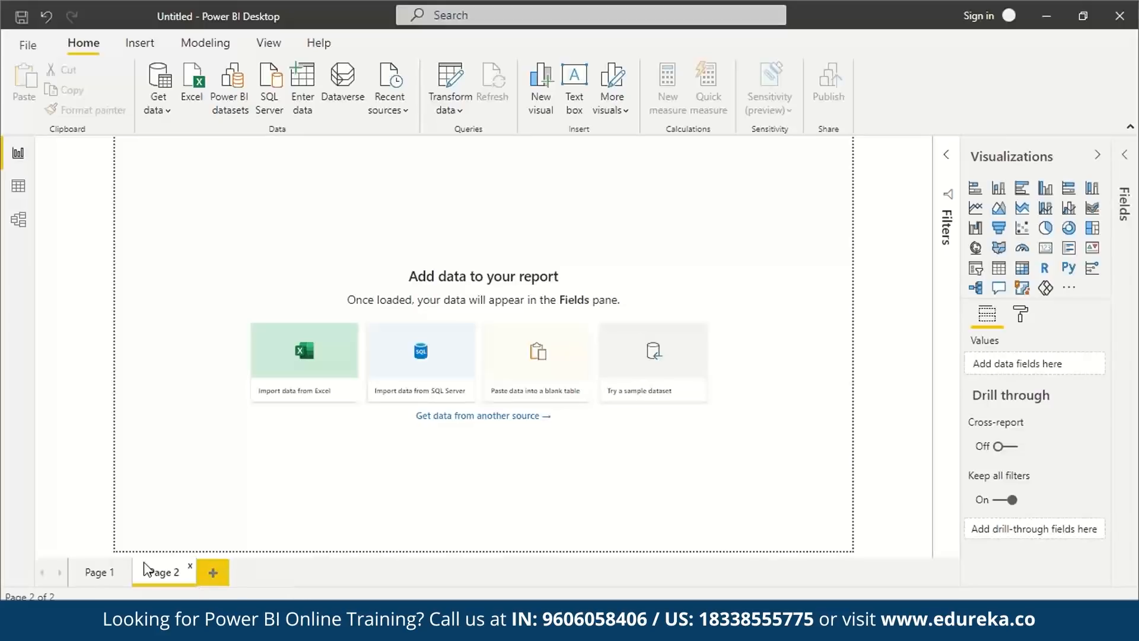
{"action": "left_click", "coordinate": [107, 573]}
{"action": "left_click", "coordinate": [162, 573]}
{"action": "left_click", "coordinate": [226, 574]}
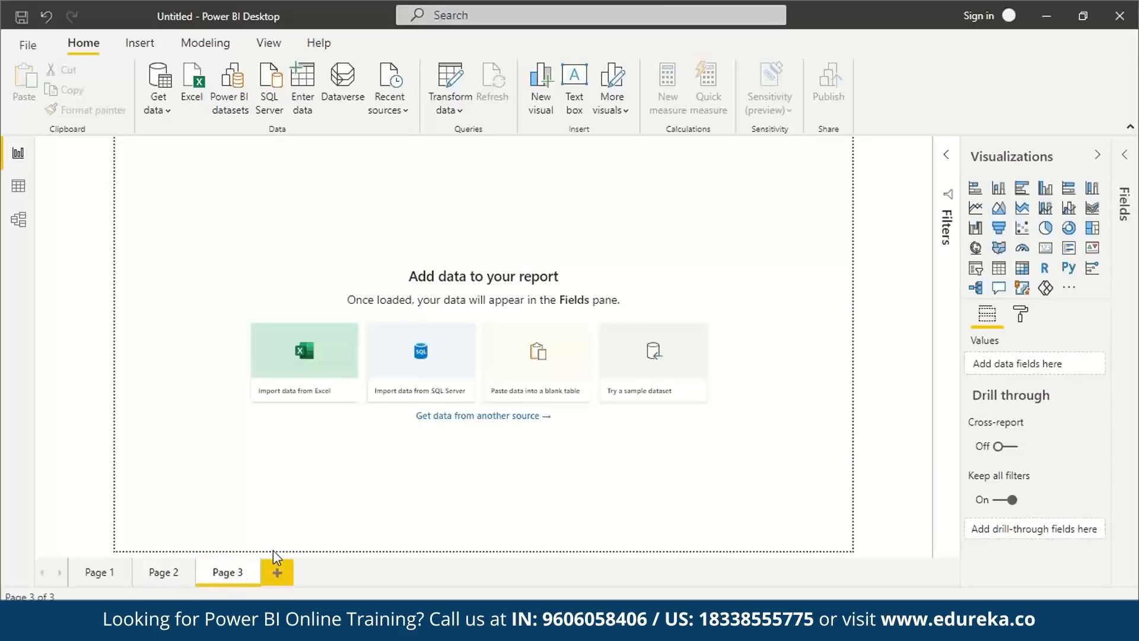
{"action": "left_click", "coordinate": [278, 567]}
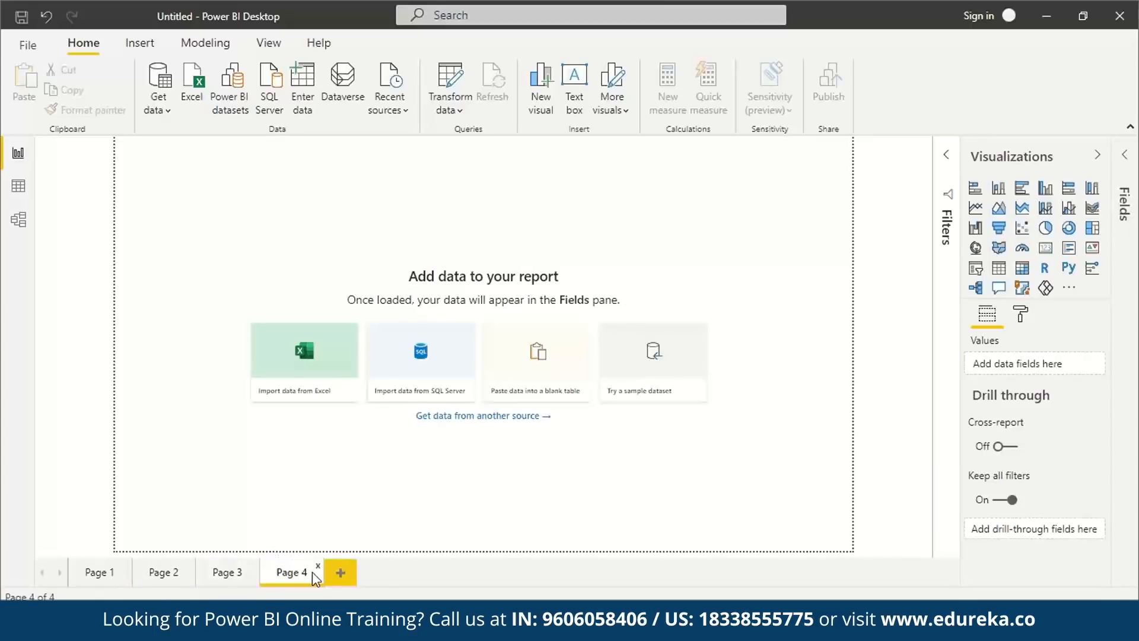
Step: Delete Page 4, Page 3 and Page 2 from the report, keeping only Page 1
{"action": "left_click", "coordinate": [319, 567]}
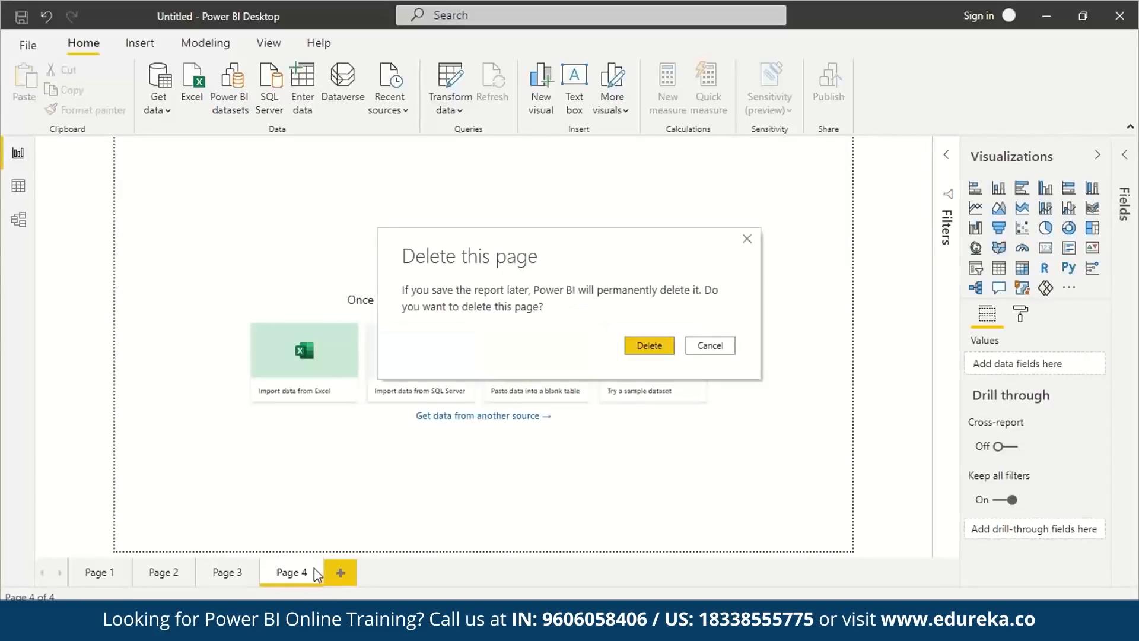
{"action": "left_click", "coordinate": [649, 347]}
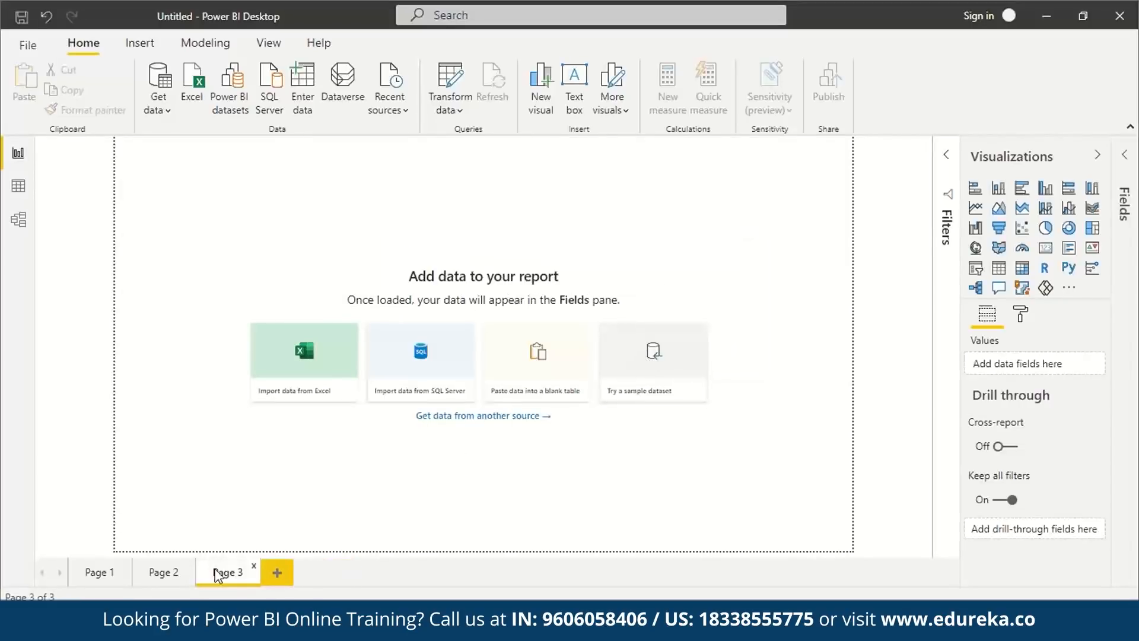
{"action": "left_click", "coordinate": [255, 568]}
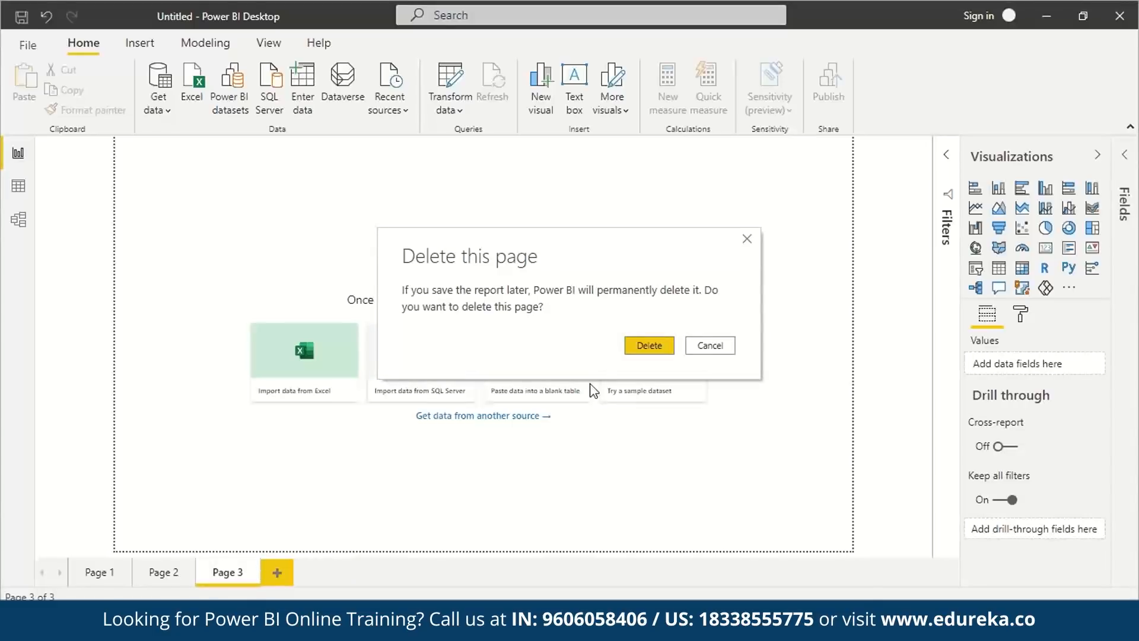
{"action": "left_click", "coordinate": [649, 346]}
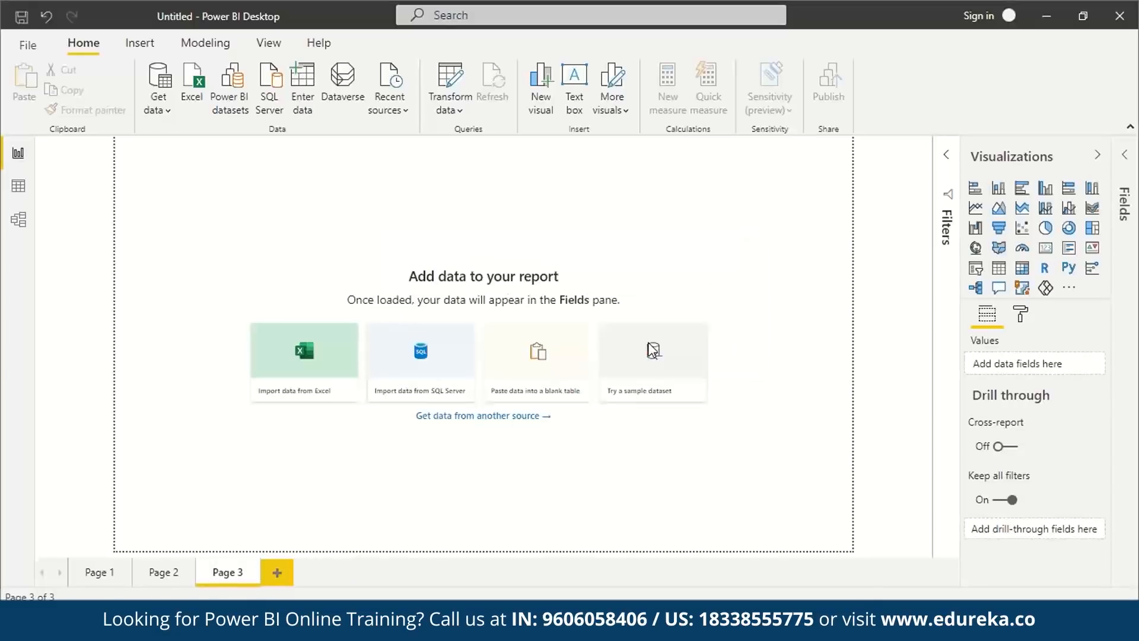
{"action": "left_click", "coordinate": [191, 567]}
{"action": "left_click", "coordinate": [650, 348]}
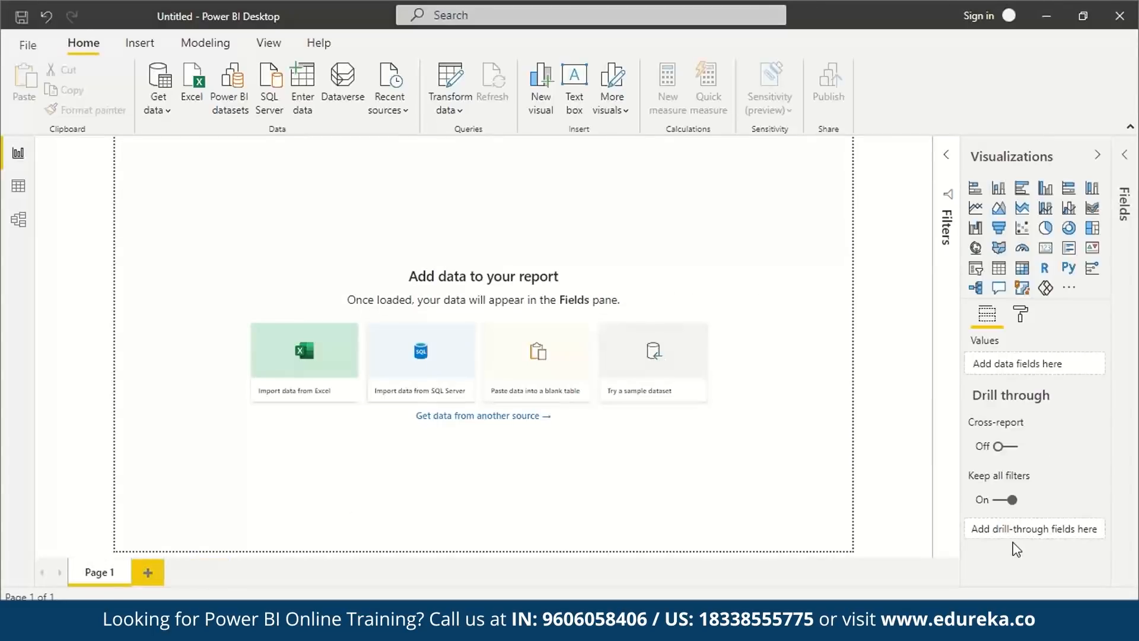
Step: Collapse the Filters, Visualizations and Fields panes beside the report canvas, and expand all three again
{"action": "left_click", "coordinate": [946, 158]}
{"action": "left_click", "coordinate": [1123, 156]}
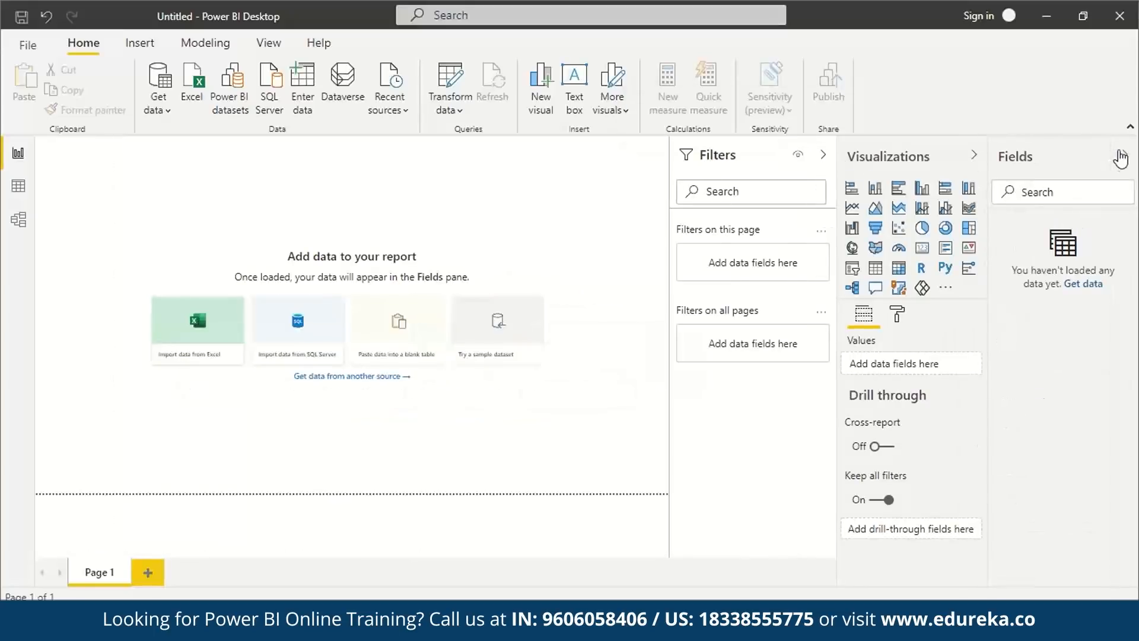
{"action": "left_click", "coordinate": [823, 155]}
{"action": "left_click", "coordinate": [973, 155]}
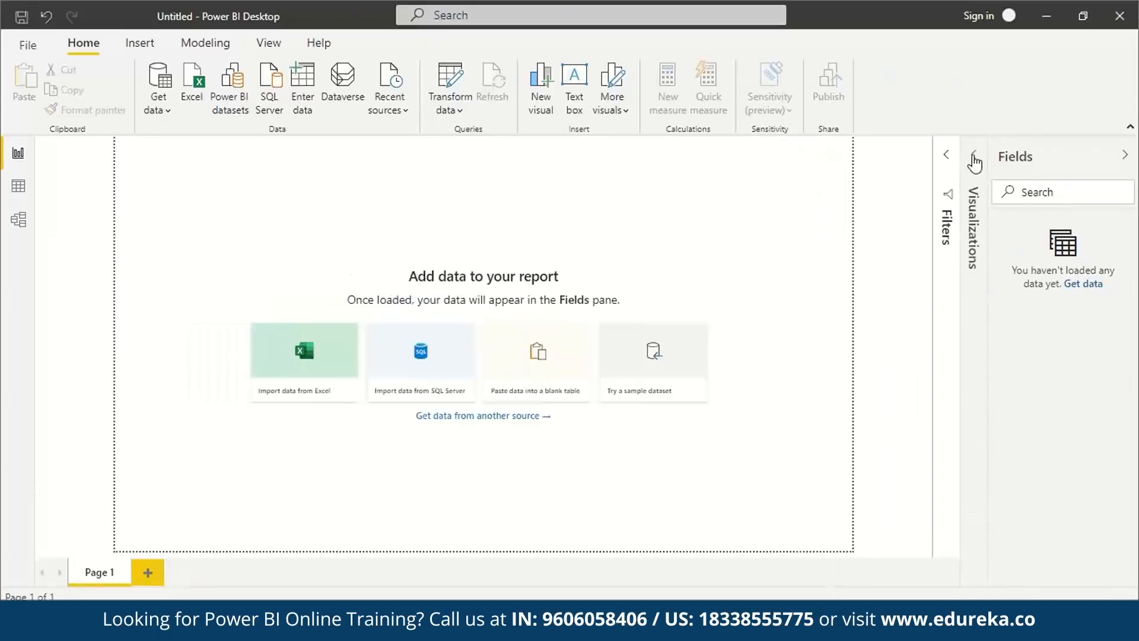
{"action": "left_click", "coordinate": [1125, 156]}
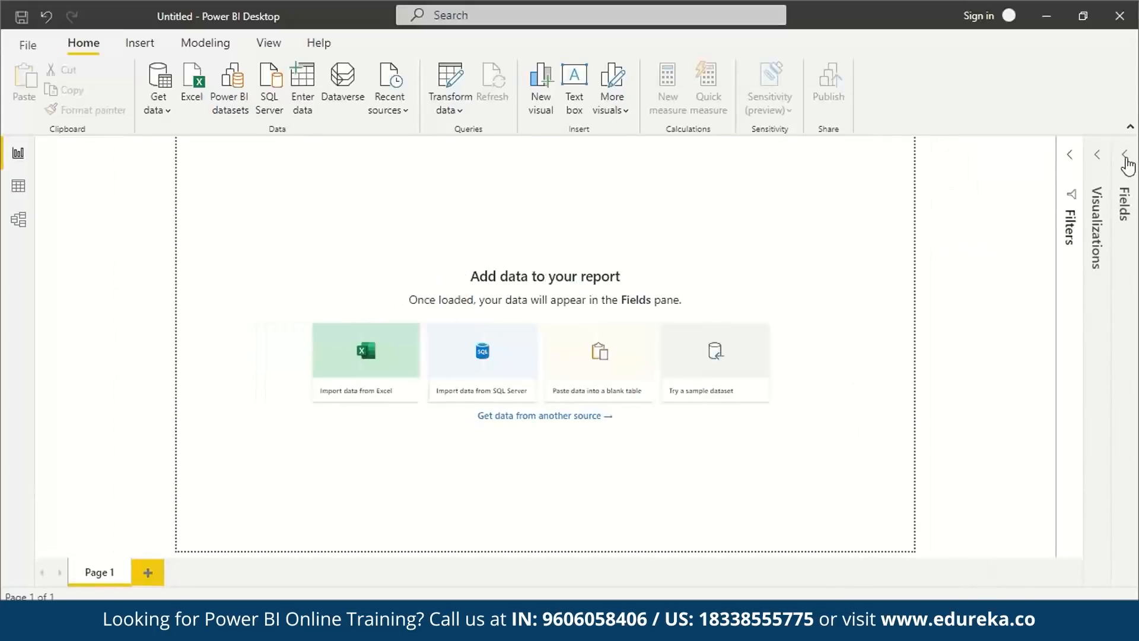
{"action": "left_click", "coordinate": [1071, 154]}
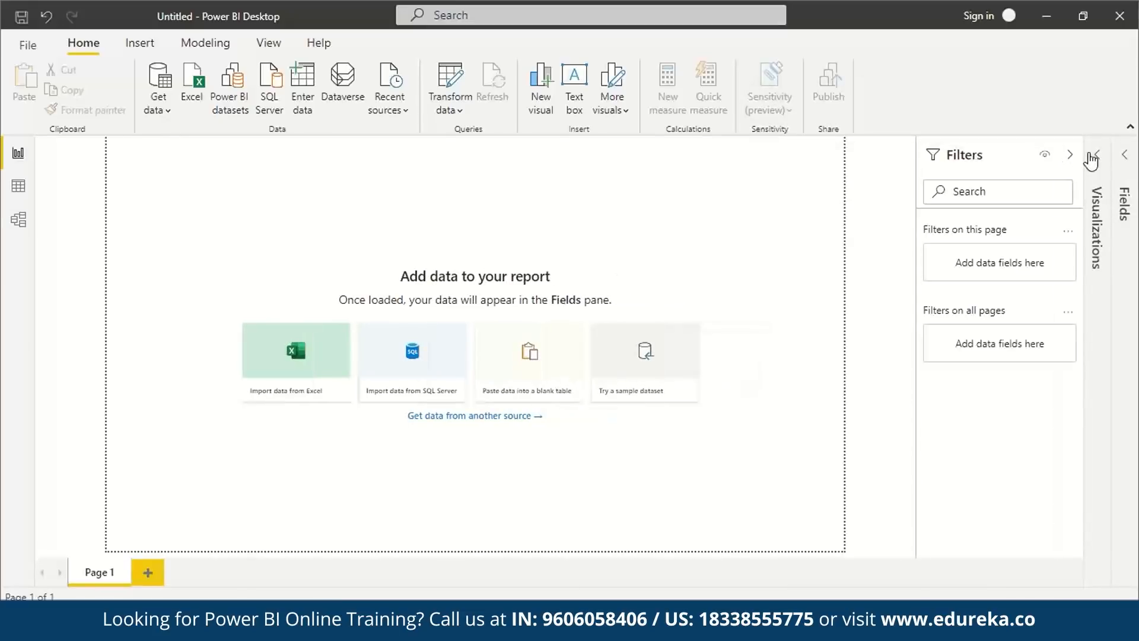
{"action": "left_click", "coordinate": [1091, 160]}
{"action": "left_click", "coordinate": [1126, 159]}
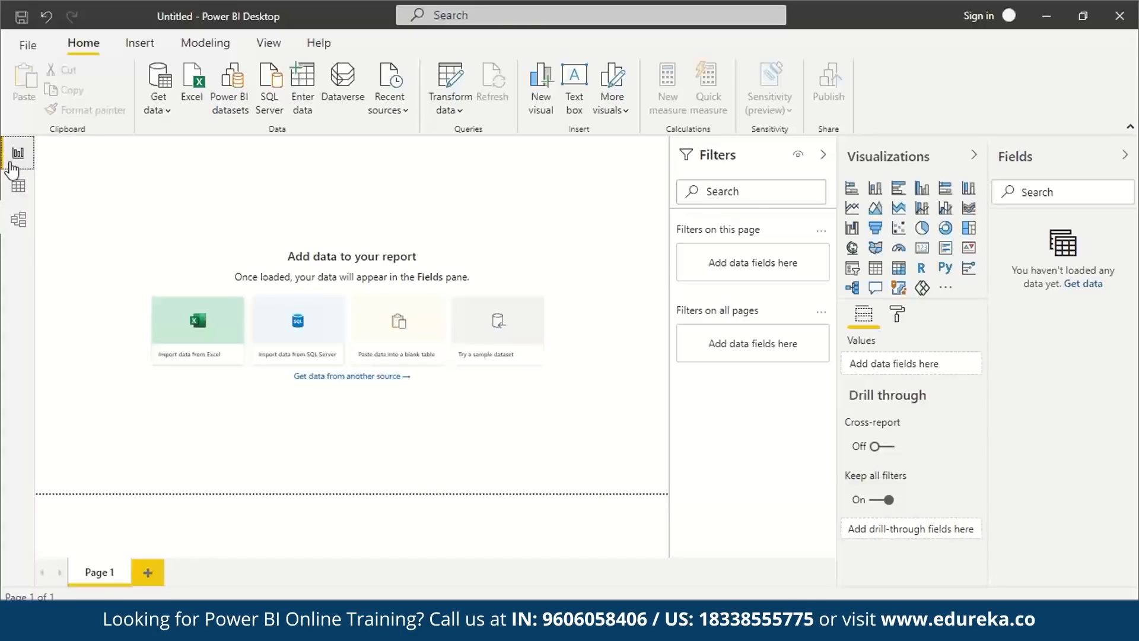
Step: Examine the empty Data view and Model view of the report, and return to Report view
{"action": "left_click", "coordinate": [18, 185]}
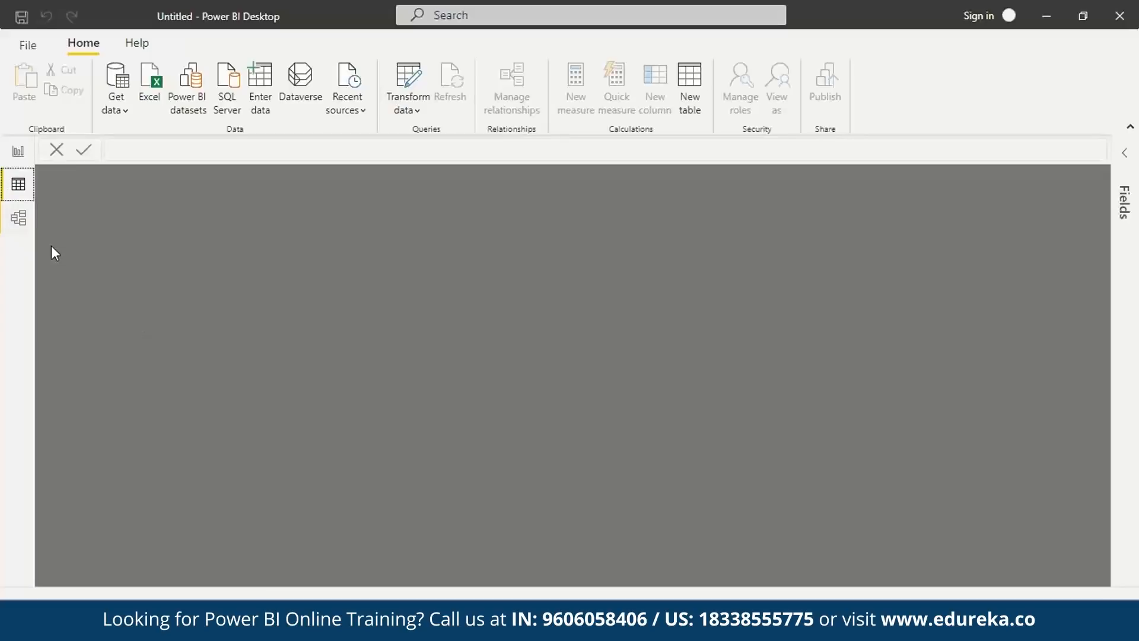
{"action": "left_click", "coordinate": [24, 229]}
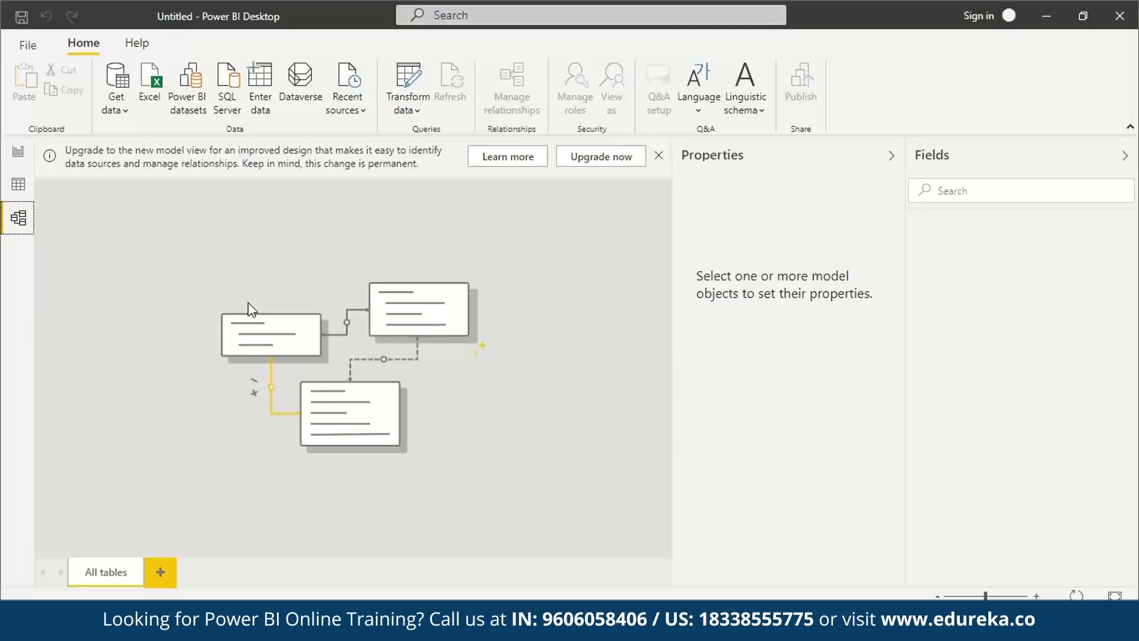
{"action": "left_click", "coordinate": [22, 151]}
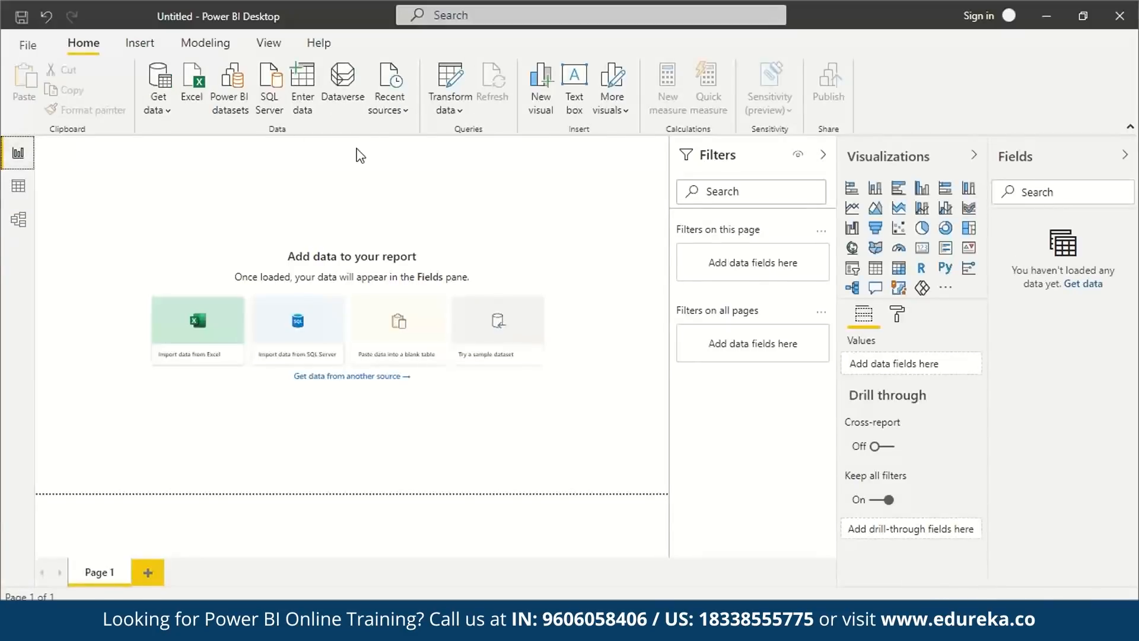
{"action": "left_click", "coordinate": [16, 191]}
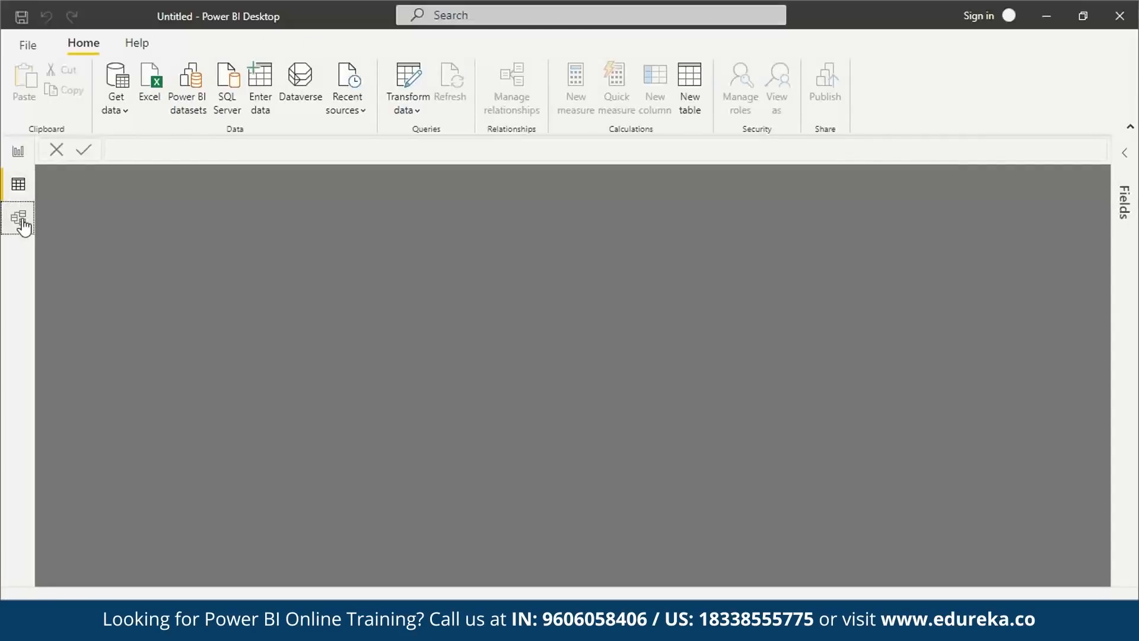
{"action": "left_click", "coordinate": [19, 219]}
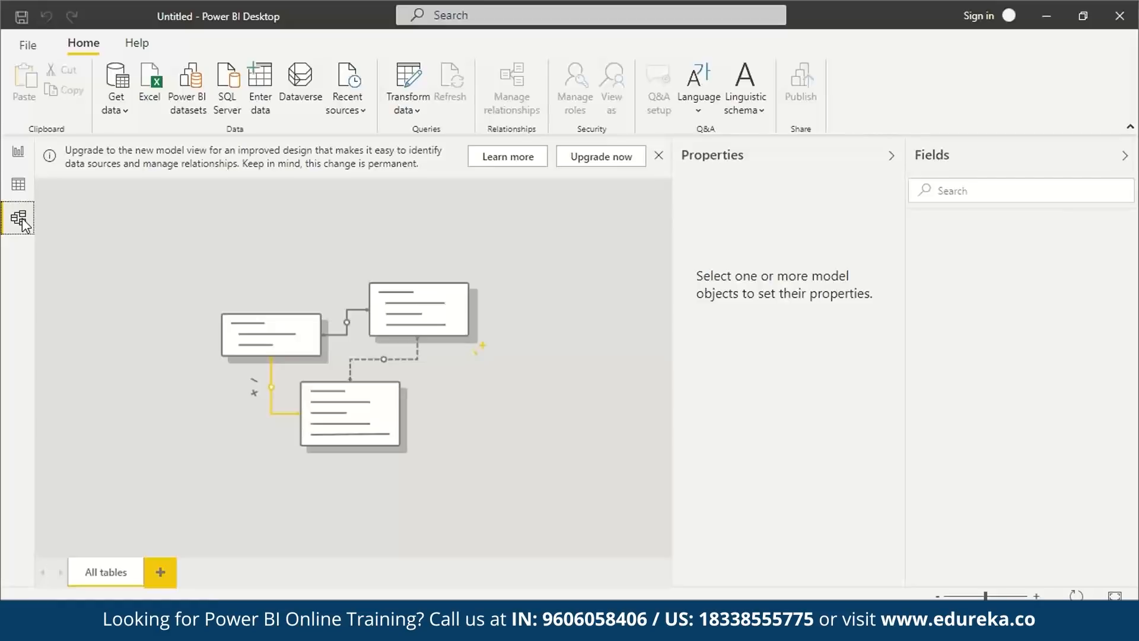
{"action": "left_click", "coordinate": [18, 153]}
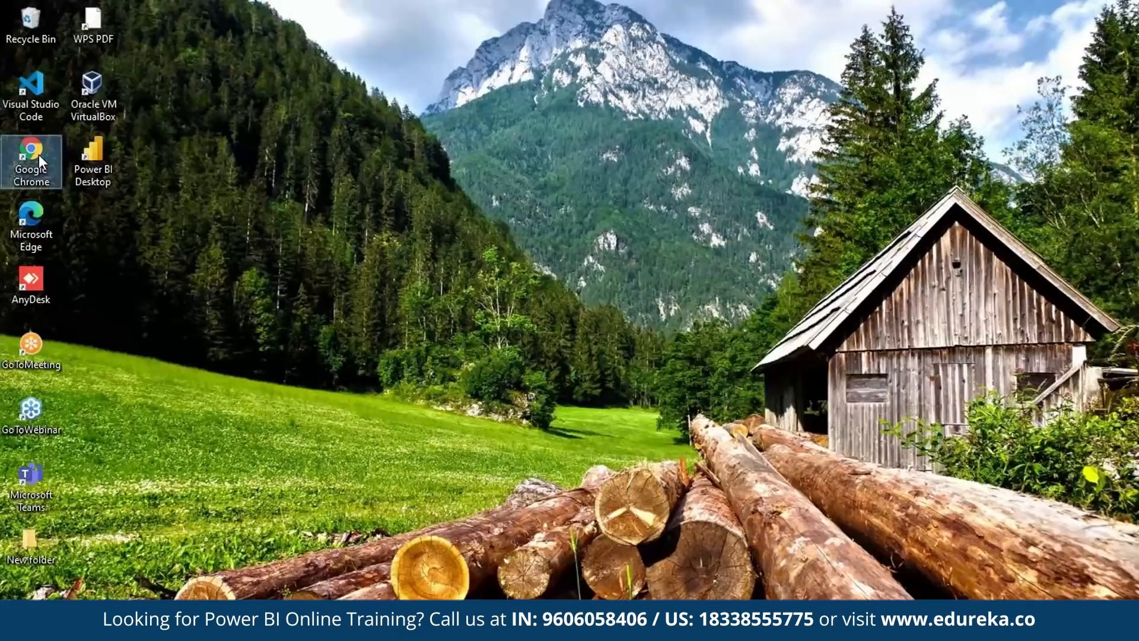
Step: Switch to Google Chrome, search the web for "kaggle" and open the Kaggle website
{"action": "double_click", "coordinate": [38, 154]}
{"action": "key", "text": "super+Up"}
{"action": "left_click", "coordinate": [685, 362]}
{"action": "type", "text": "kaggl"}
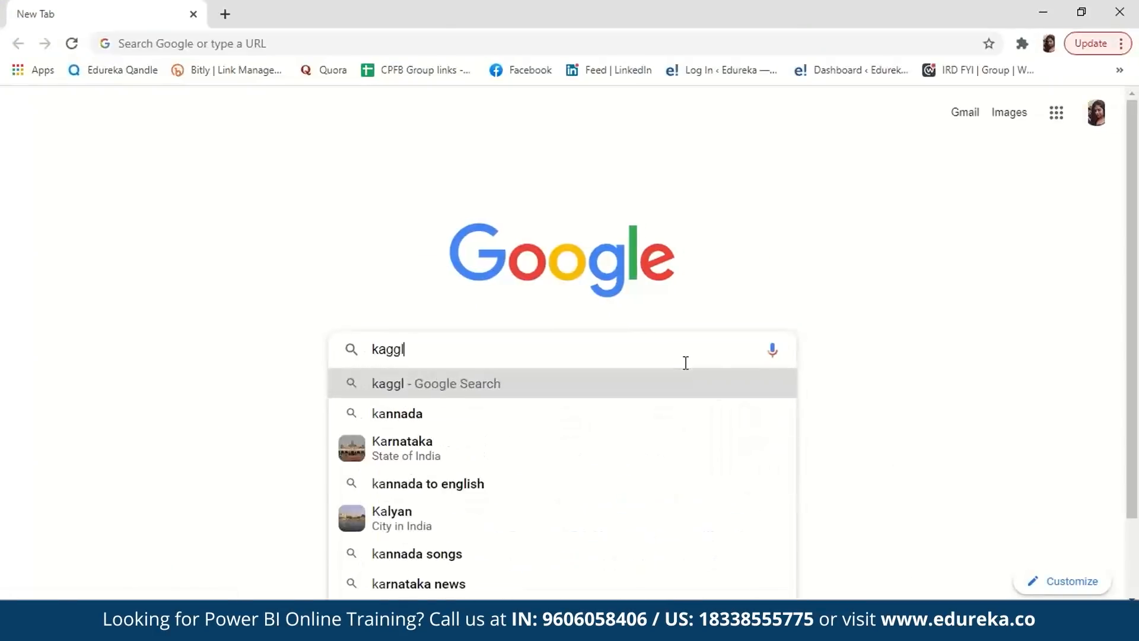
{"action": "type", "text": "e"}
{"action": "key", "text": "Return"}
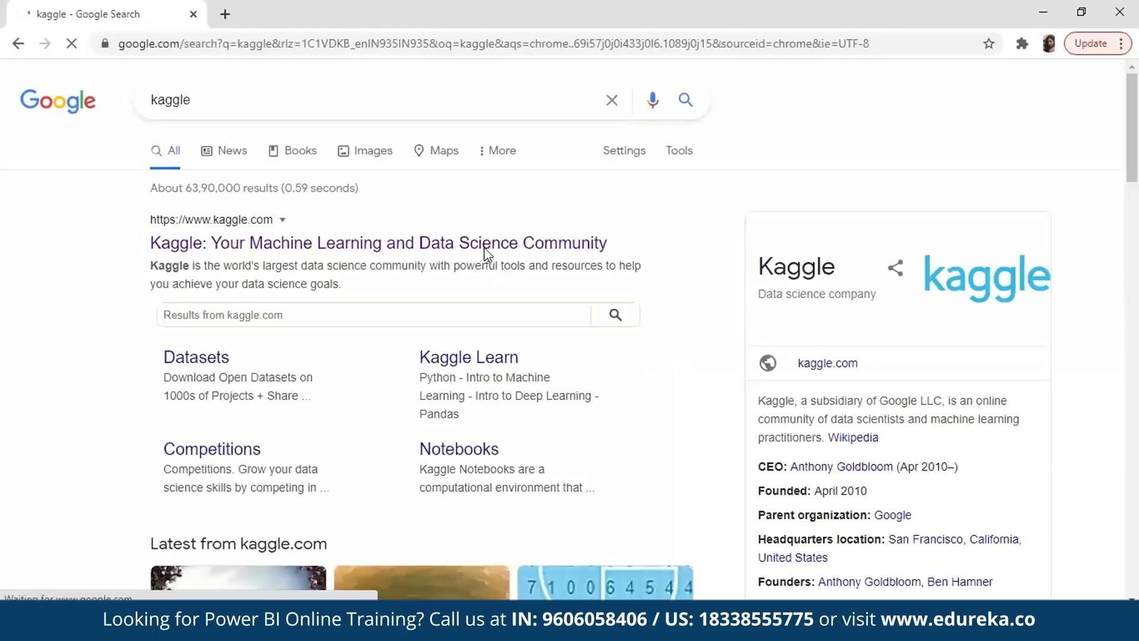
{"action": "left_click", "coordinate": [486, 249]}
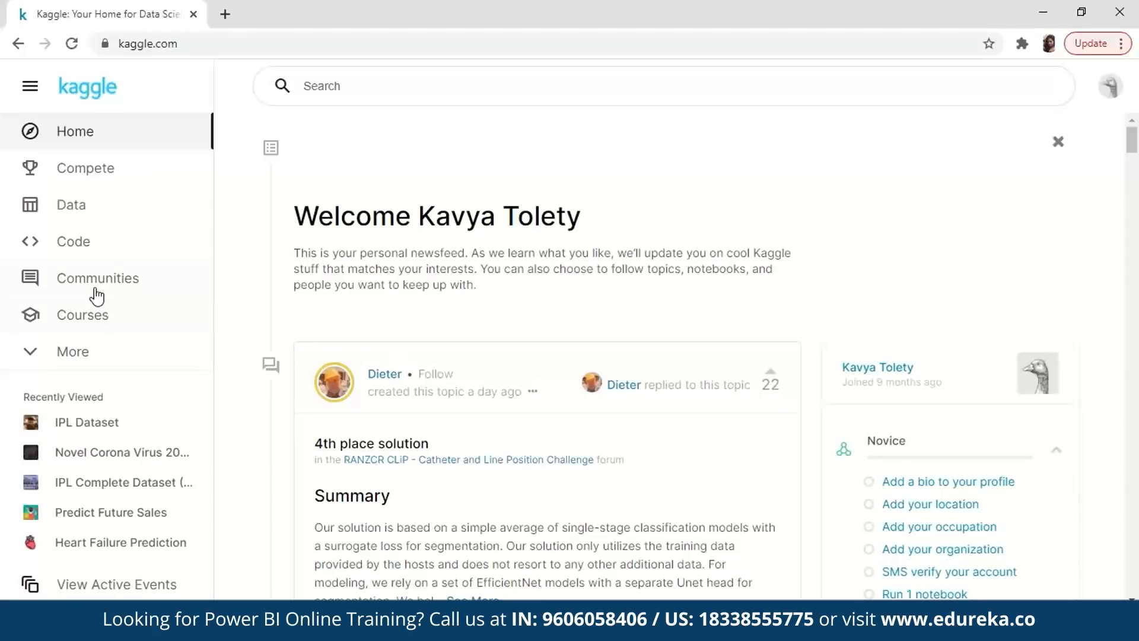
Step: Search Kaggle for "IPL Dataset" and open the IPL Complete Dataset (2008-2020) page
{"action": "left_click", "coordinate": [398, 96]}
{"action": "type", "text": "IPL Dataset"}
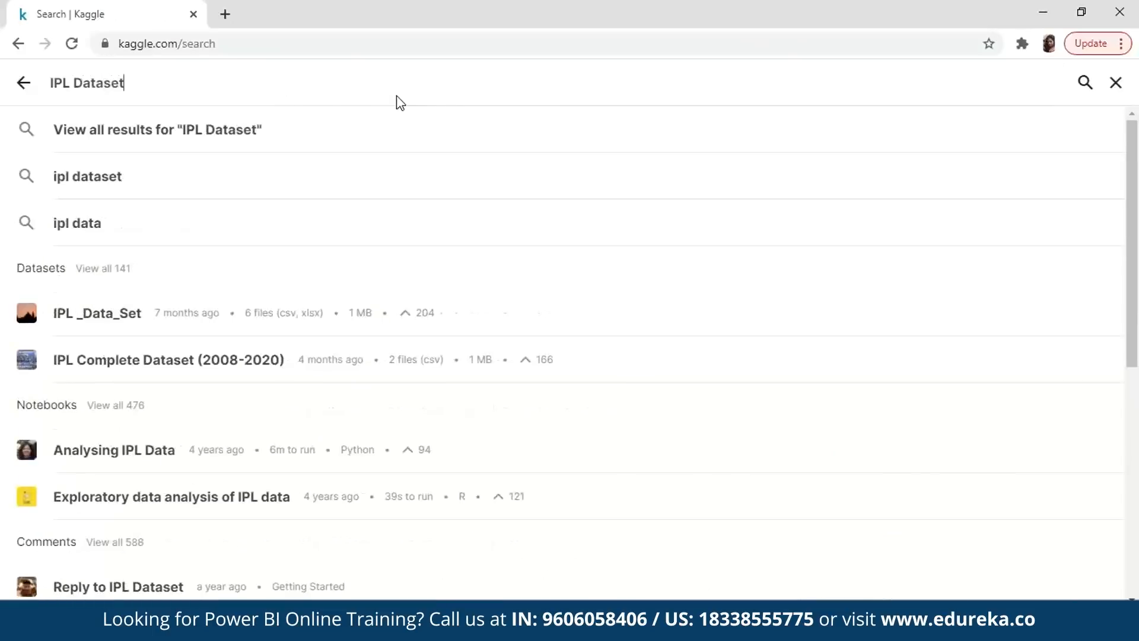
{"action": "key", "text": "Return"}
{"action": "scroll", "coordinate": [437, 191], "scroll_direction": "down", "scroll_amount": 4}
{"action": "scroll", "coordinate": [435, 191], "scroll_direction": "down", "scroll_amount": 3}
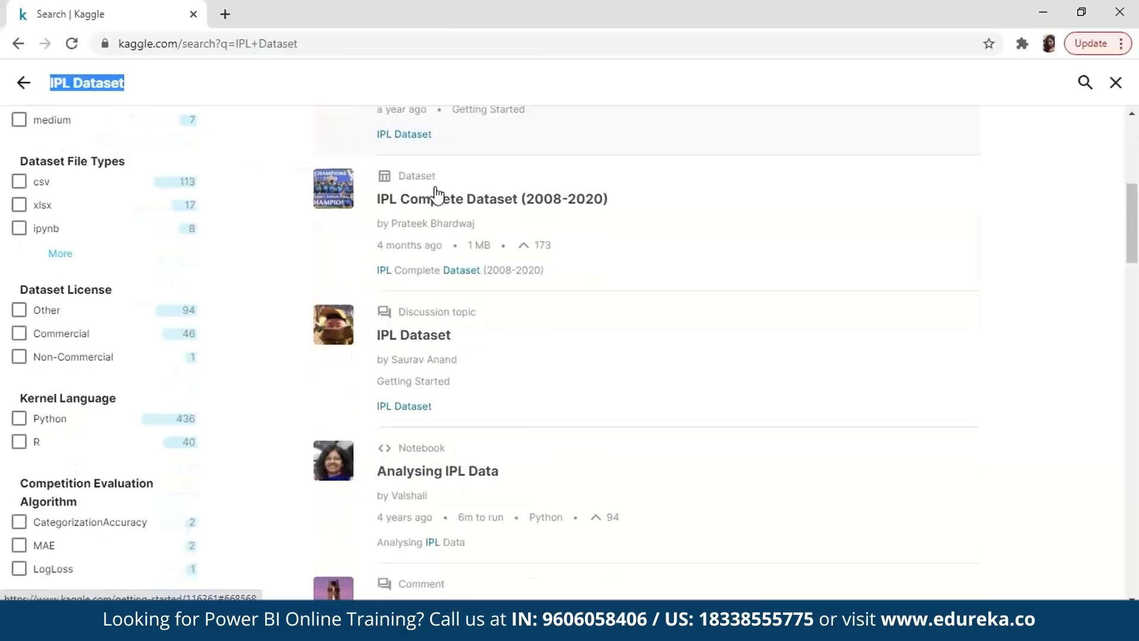
{"action": "scroll", "coordinate": [434, 191], "scroll_direction": "up", "scroll_amount": 2}
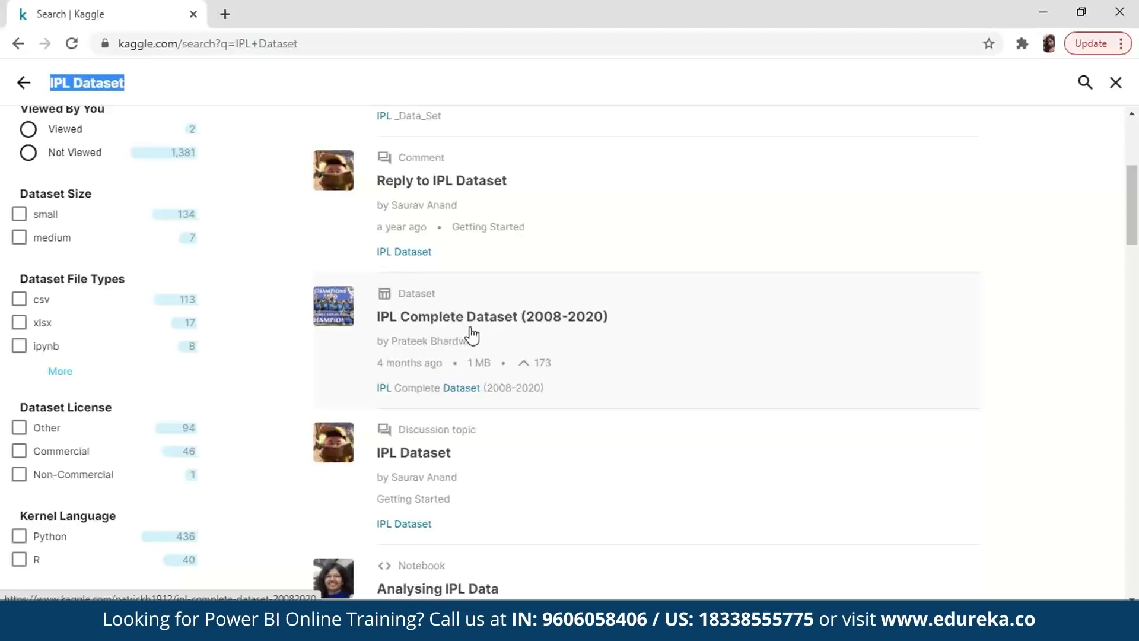
{"action": "left_click", "coordinate": [503, 325]}
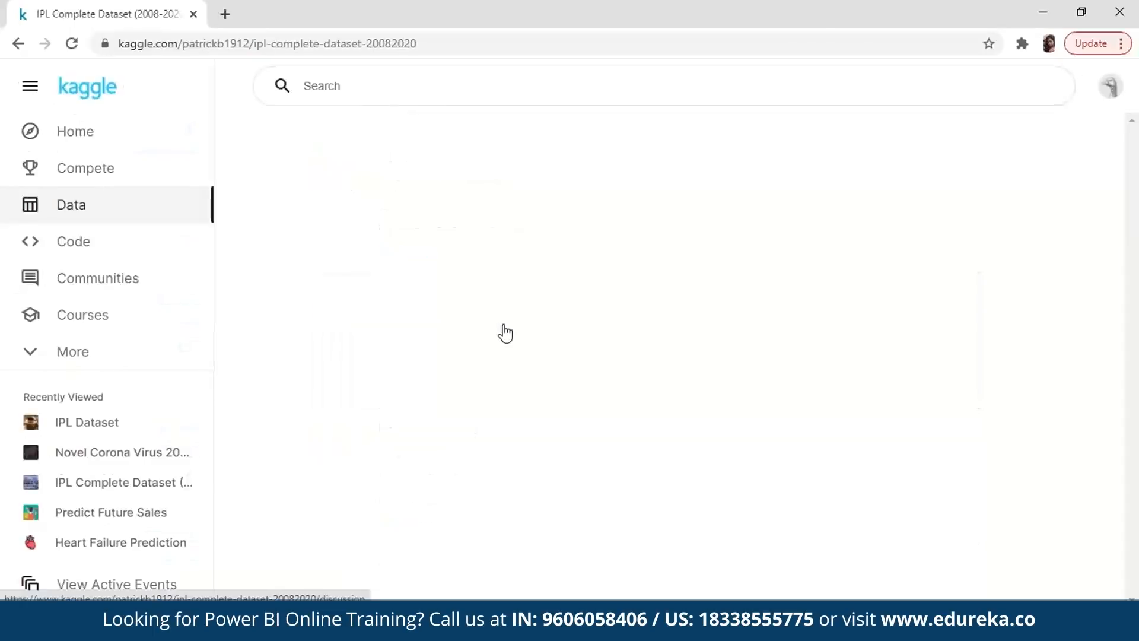
Step: Examine the dataset's description, its list of CSV files and the row preview of IPL Ball-by-Ball 2008-2020.csv
{"action": "scroll", "coordinate": [565, 408], "scroll_direction": "down", "scroll_amount": 6}
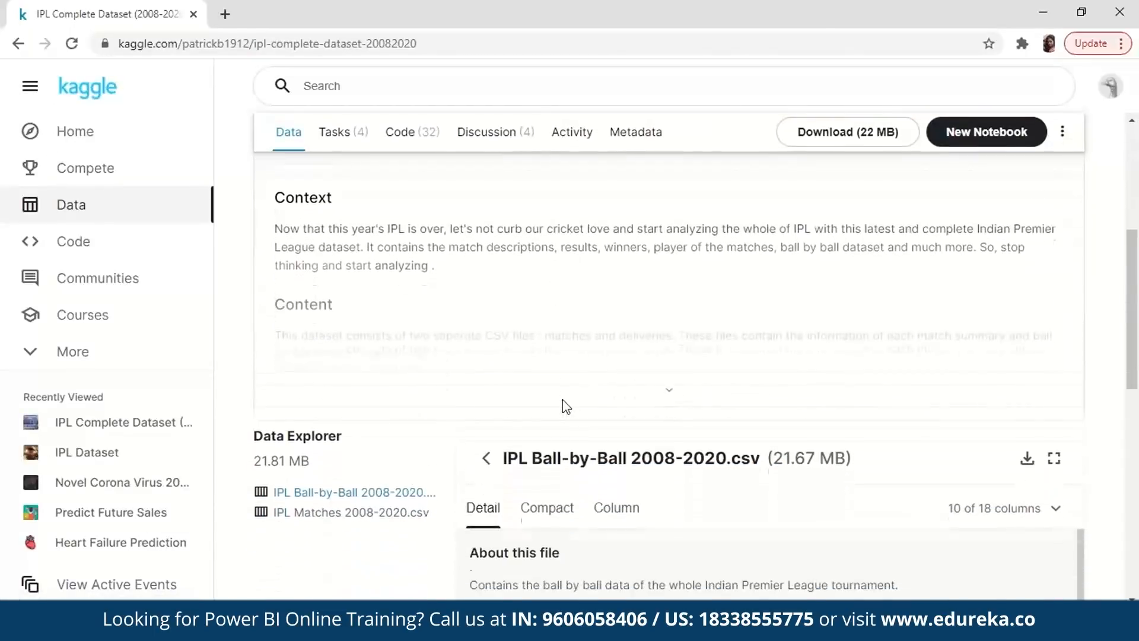
{"action": "scroll", "coordinate": [565, 406], "scroll_direction": "down", "scroll_amount": 2}
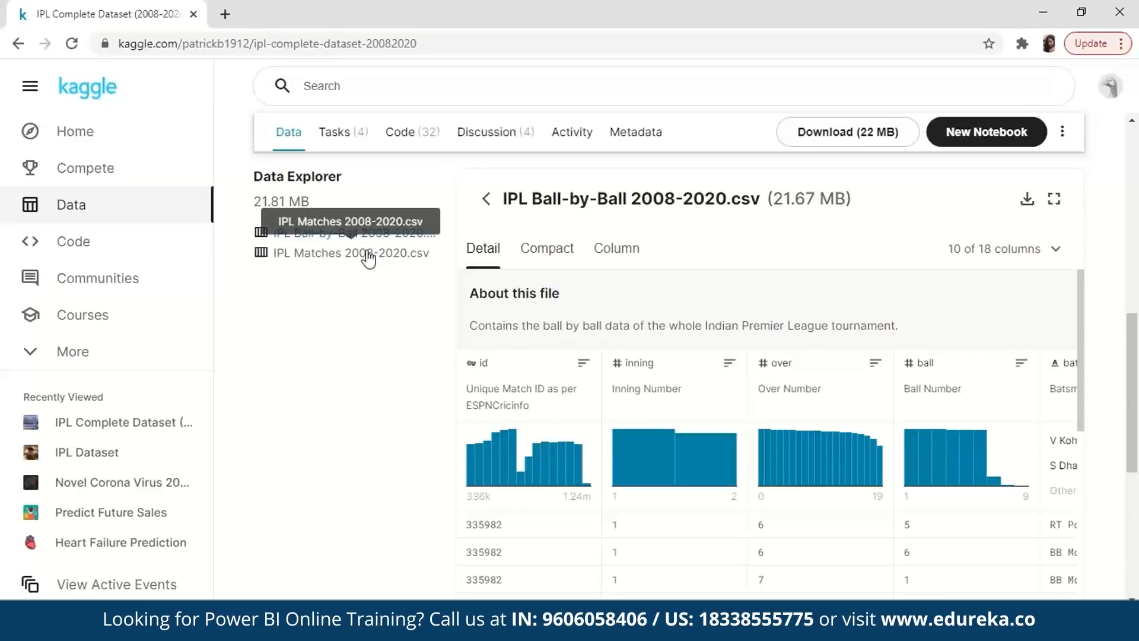
{"action": "scroll", "coordinate": [439, 364], "scroll_direction": "down", "scroll_amount": 4}
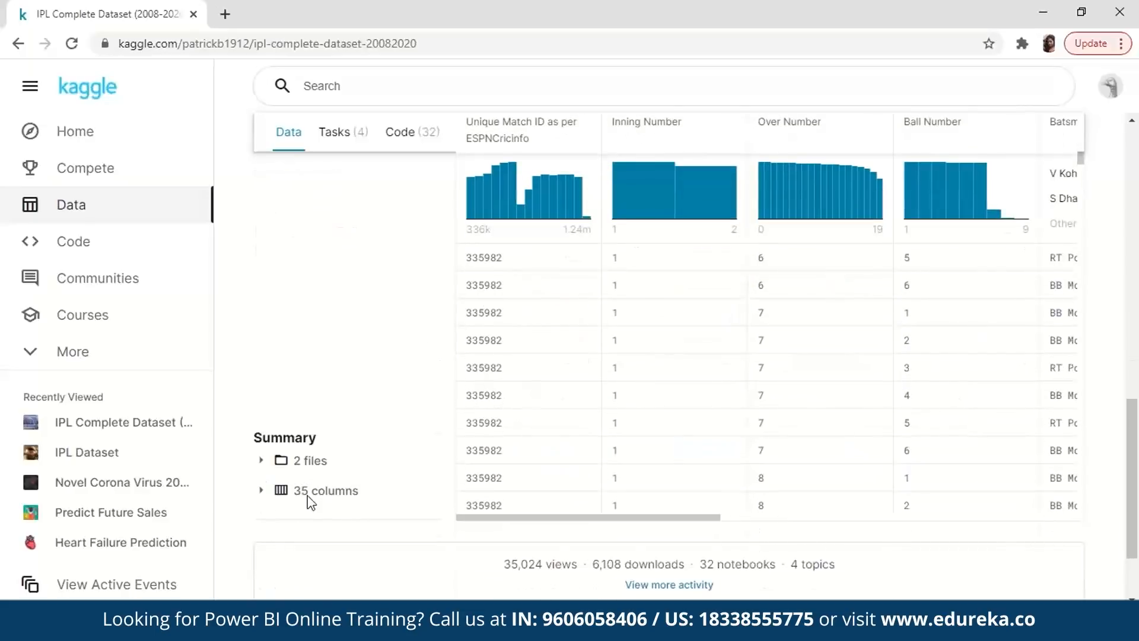
{"action": "scroll", "coordinate": [568, 462], "scroll_direction": "down", "scroll_amount": 1}
{"action": "scroll", "coordinate": [568, 462], "scroll_direction": "down", "scroll_amount": 3}
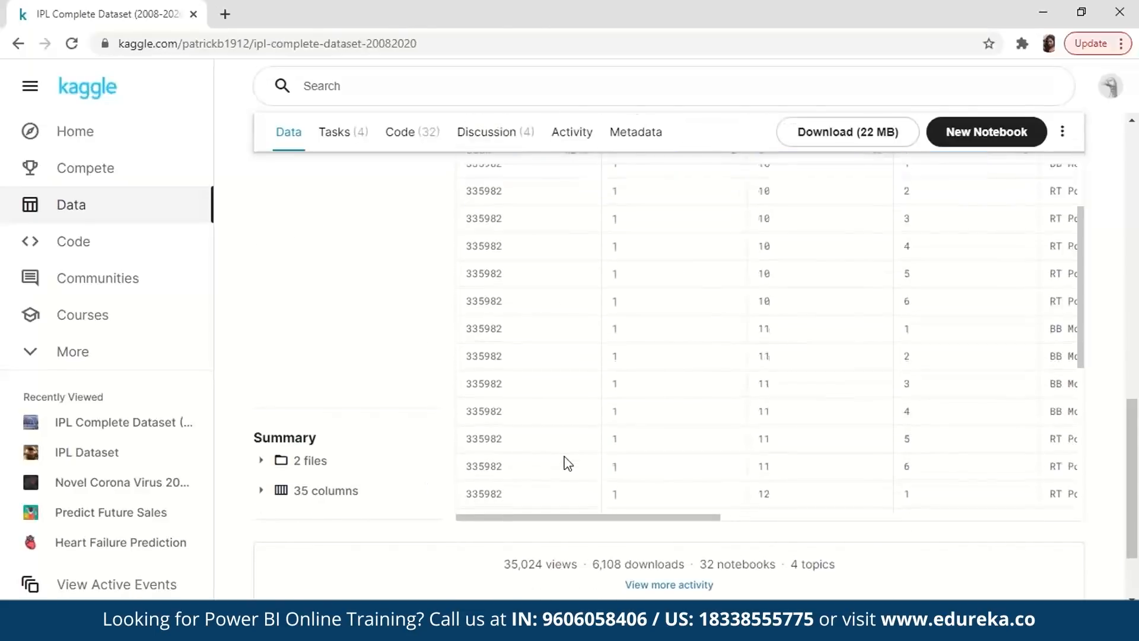
{"action": "scroll", "coordinate": [354, 378], "scroll_direction": "up", "scroll_amount": 5}
{"action": "scroll", "coordinate": [354, 378], "scroll_direction": "up", "scroll_amount": 5}
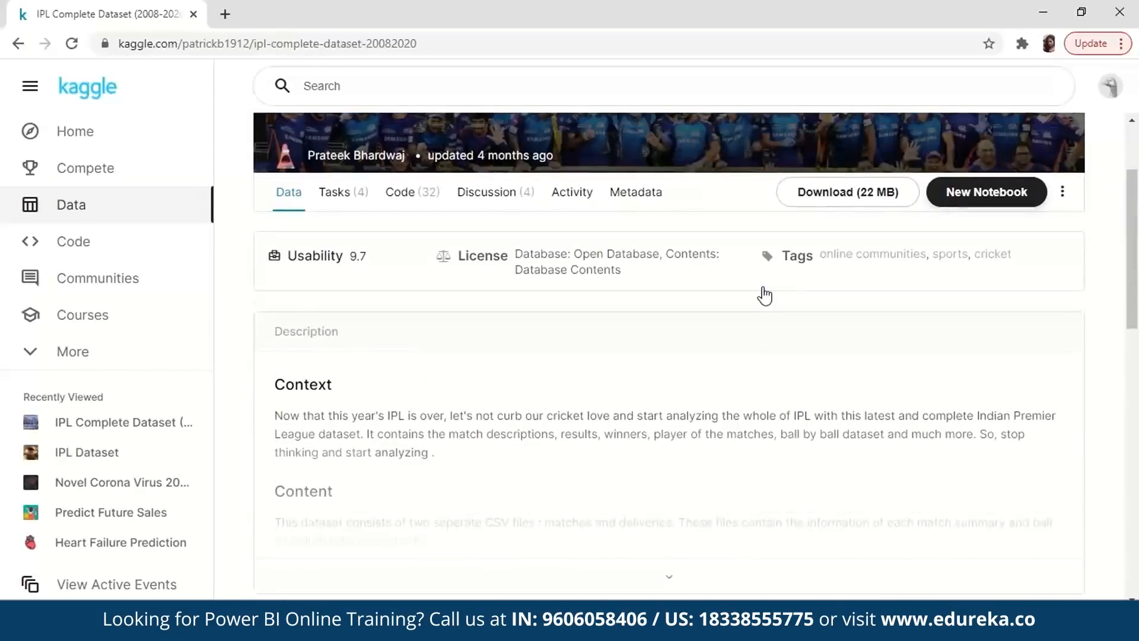
Step: Download the complete IPL dataset archive and open its IPL Ball-by-Ball 2008-2020 file in Excel
{"action": "left_click", "coordinate": [860, 193]}
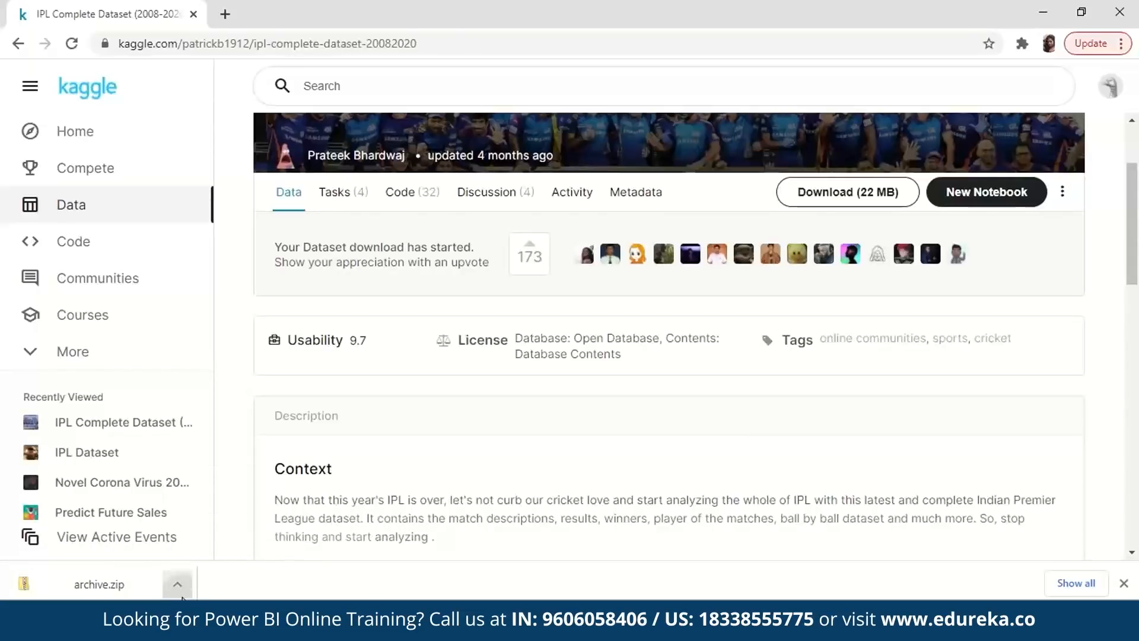
{"action": "left_click", "coordinate": [179, 588]}
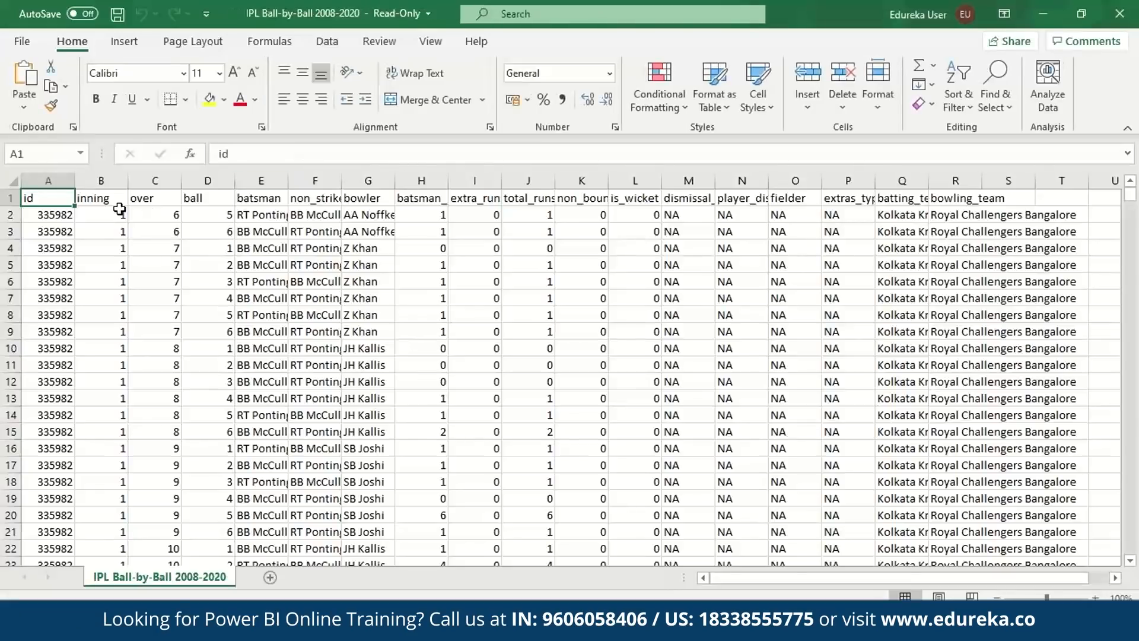
Step: Examine the column headers of the IPL Ball-by-Ball 2008-2020 sheet, from inning in B1 through extra_runs in I1
{"action": "left_click", "coordinate": [113, 196]}
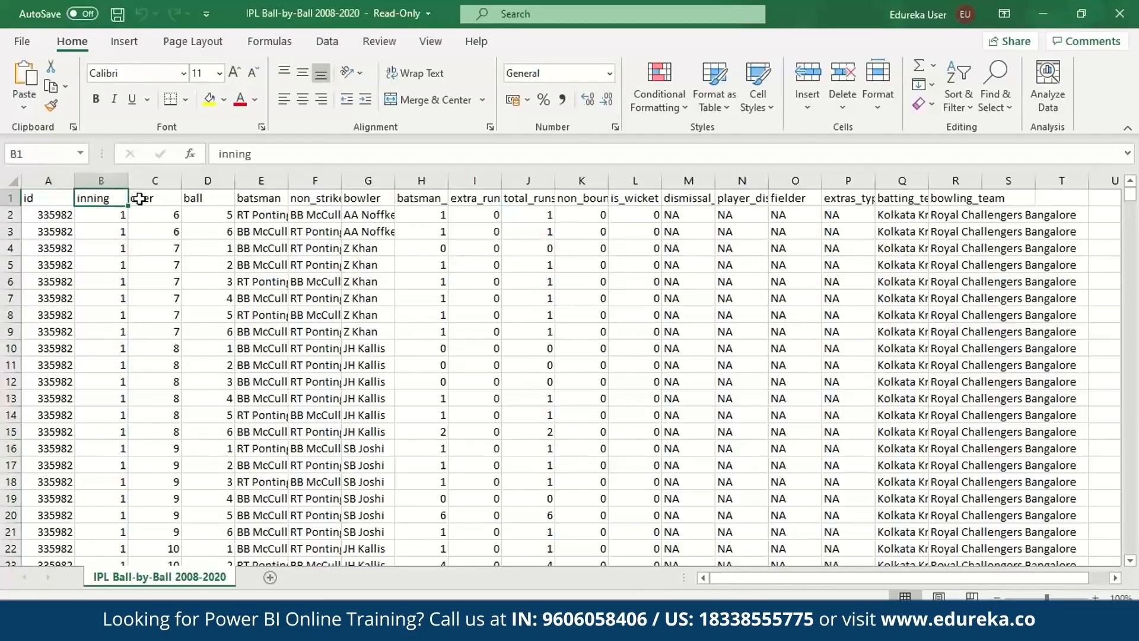
{"action": "left_click", "coordinate": [139, 198]}
{"action": "left_click", "coordinate": [190, 200]}
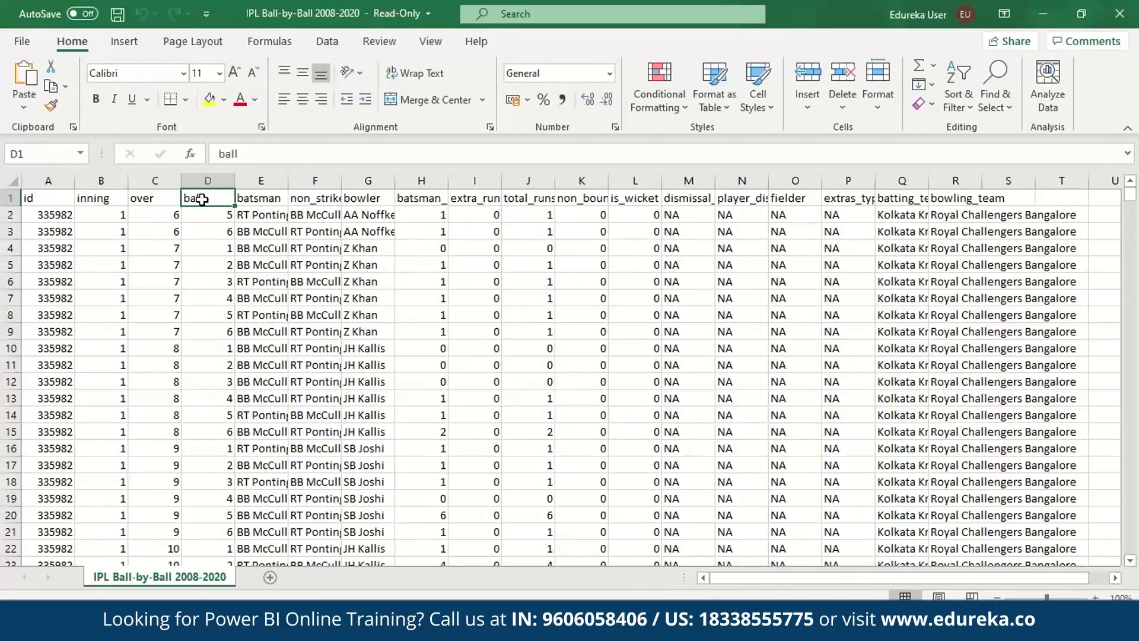
{"action": "left_click", "coordinate": [265, 209]}
{"action": "left_click", "coordinate": [328, 194]}
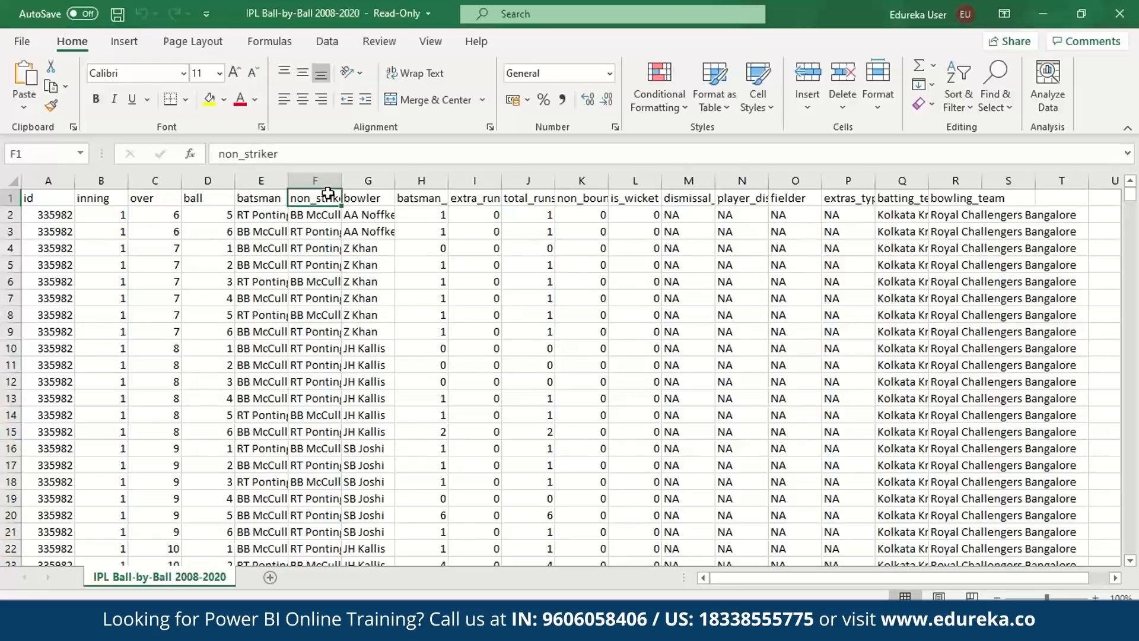
{"action": "left_click", "coordinate": [364, 201]}
{"action": "left_click", "coordinate": [431, 201]}
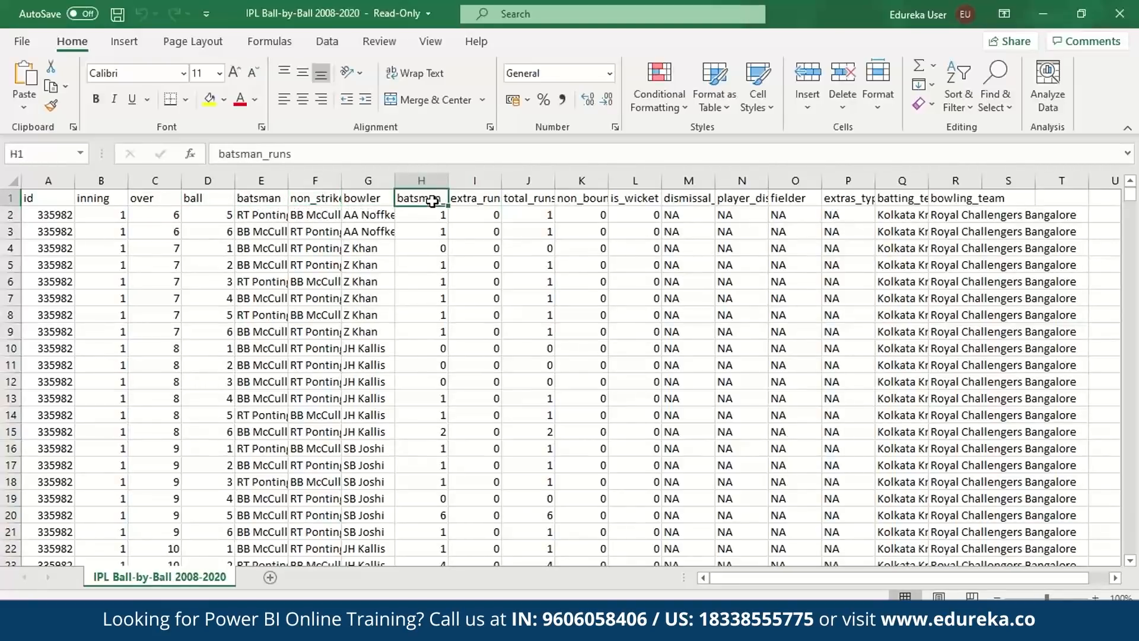
{"action": "left_click", "coordinate": [465, 199]}
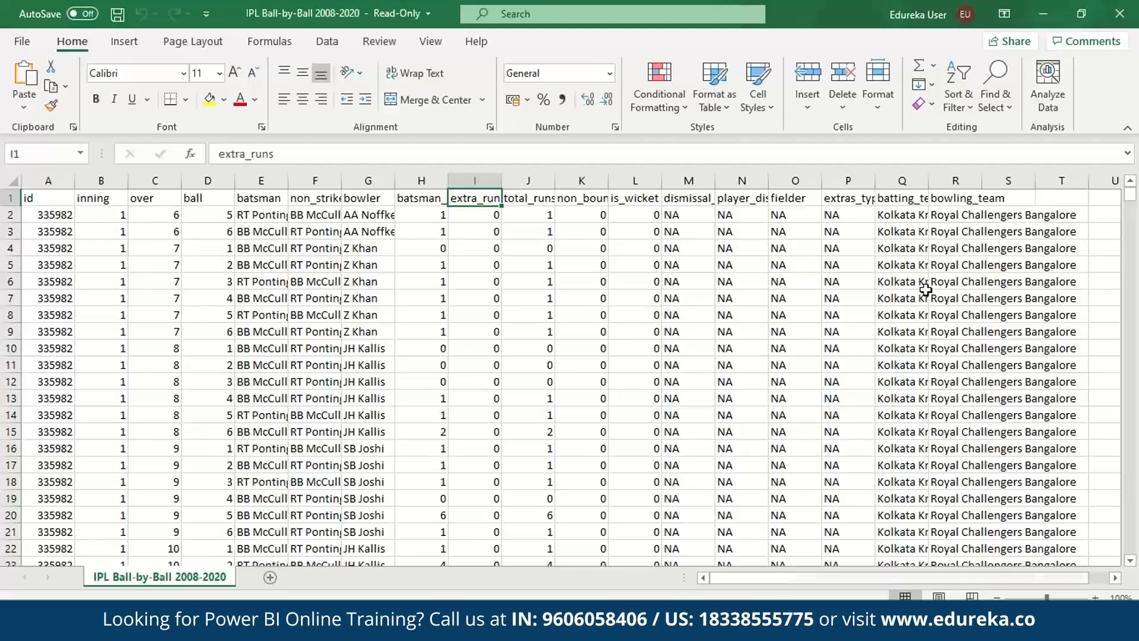
Step: Examine the rows of the IPL Ball-by-Ball 2008-2020 sheet and its batting_team and bowling_team columns
{"action": "scroll", "coordinate": [926, 289], "scroll_direction": "down", "scroll_amount": 20}
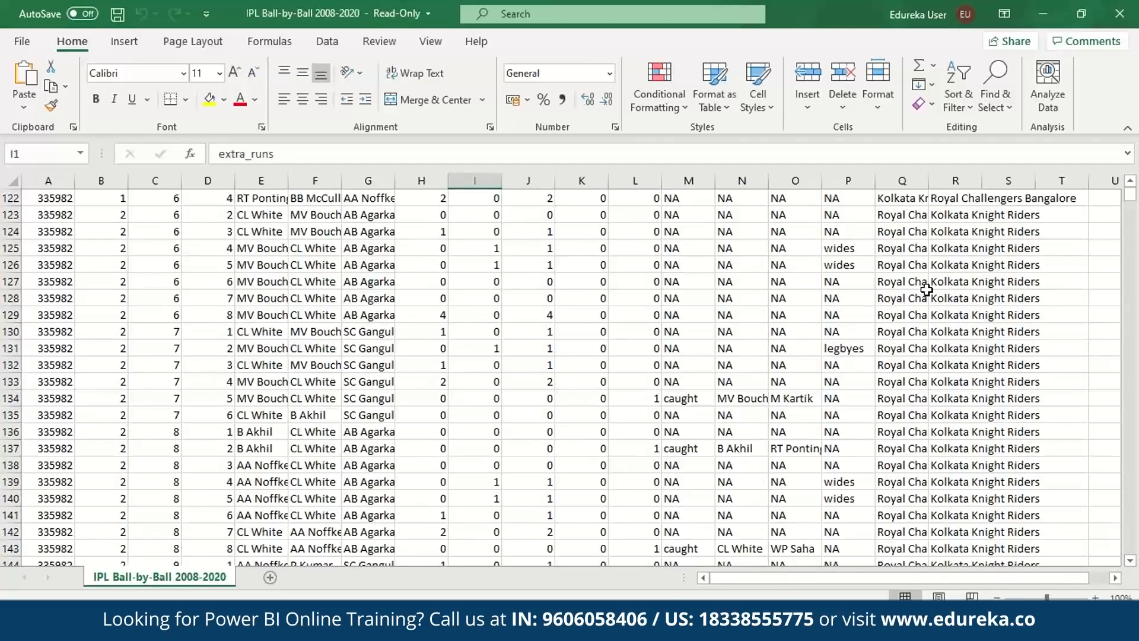
{"action": "scroll", "coordinate": [926, 289], "scroll_direction": "up", "scroll_amount": 20}
{"action": "left_click", "coordinate": [957, 200]}
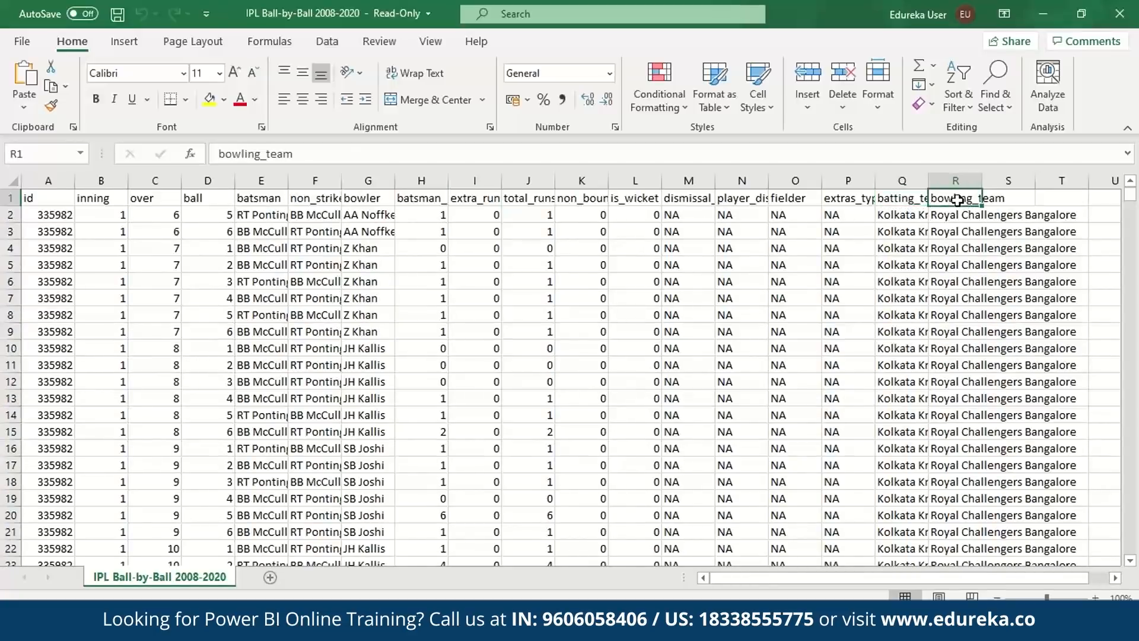
{"action": "left_click", "coordinate": [902, 199]}
{"action": "left_click", "coordinate": [975, 198]}
{"action": "left_click", "coordinate": [239, 378]}
{"action": "scroll", "coordinate": [239, 378], "scroll_direction": "down", "scroll_amount": 20}
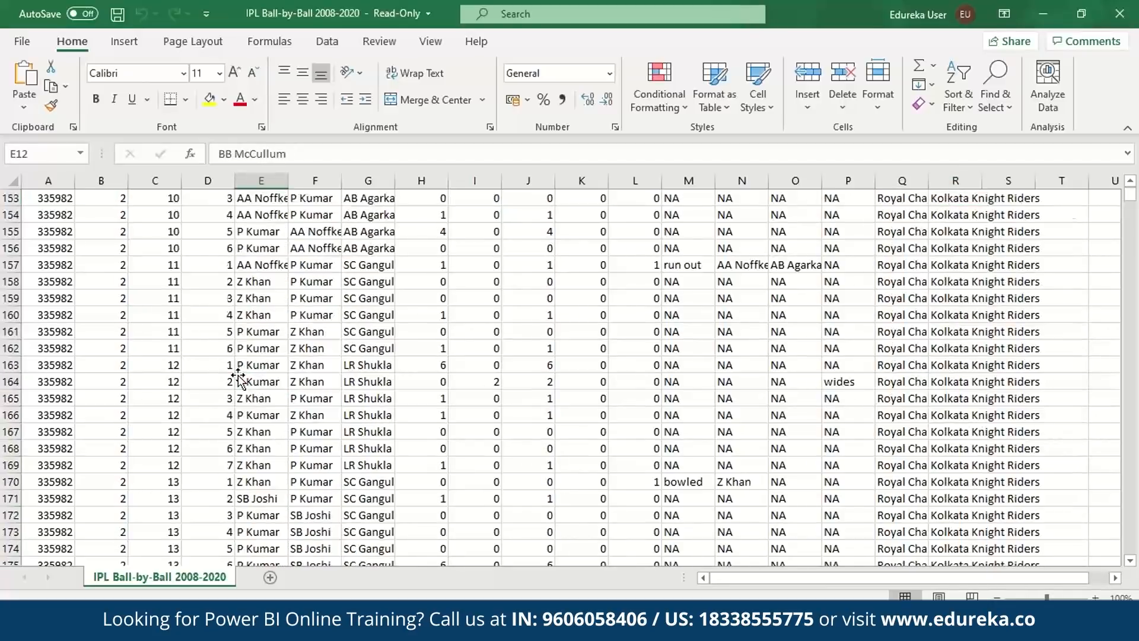
Step: Close the ball-by-ball workbook and open the IPL Matches 2008-2020 file from the archive in Excel
{"action": "left_click", "coordinate": [1119, 11]}
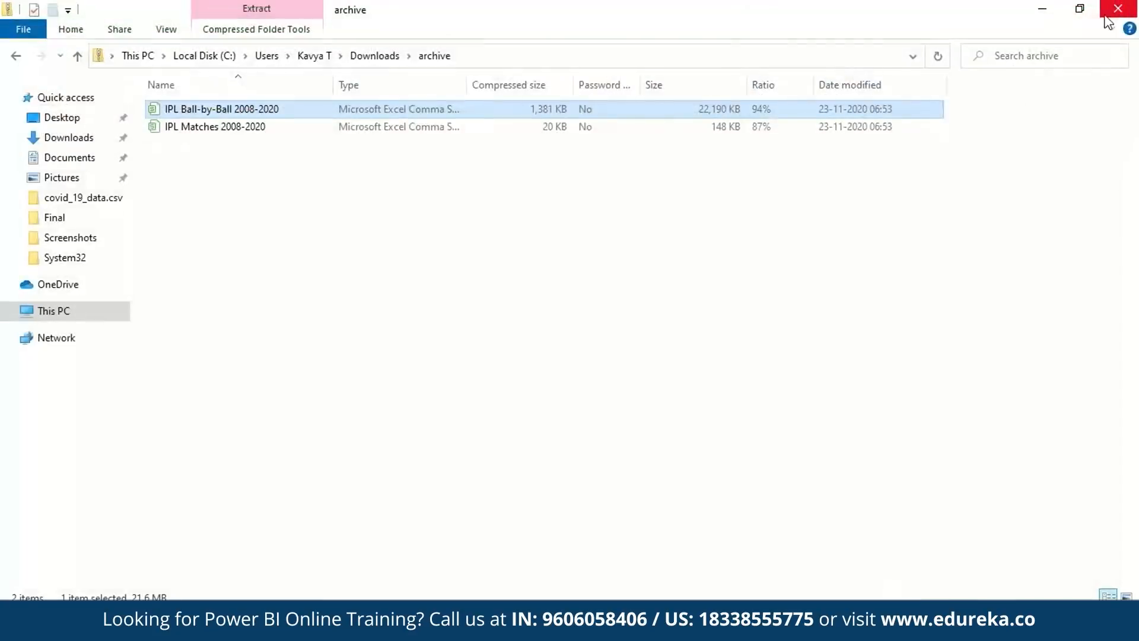
{"action": "left_click", "coordinate": [328, 127]}
{"action": "double_click", "coordinate": [328, 126]}
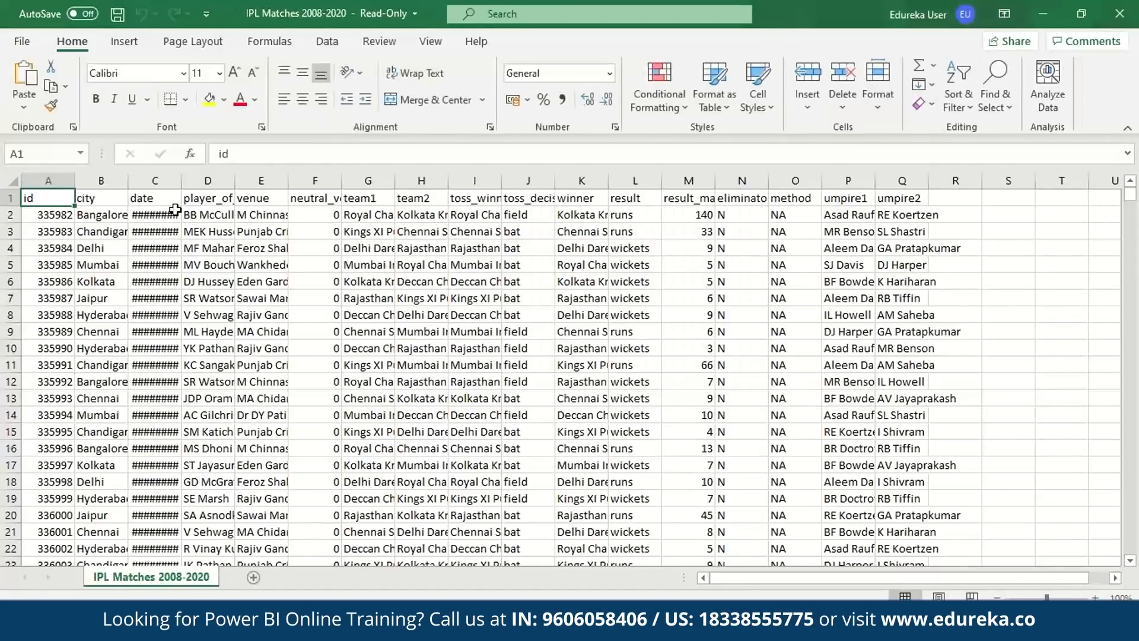
Step: Examine the IPL Matches 2008-2020 columns from id and city through winner and umpire1, and close the workbook without saving
{"action": "left_click", "coordinate": [59, 236]}
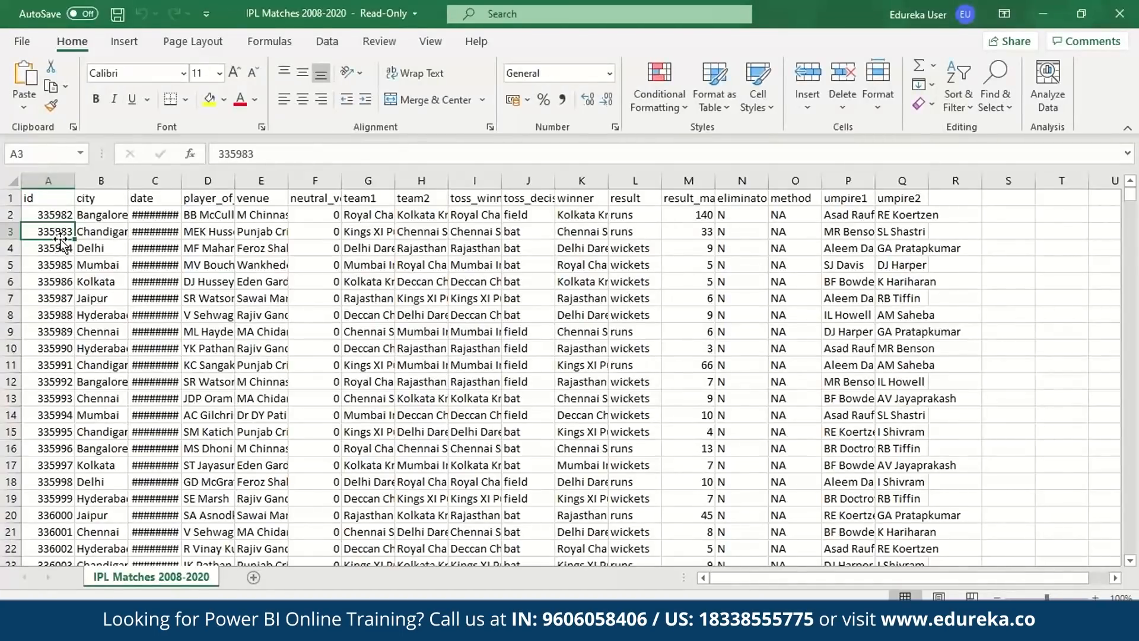
{"action": "left_click", "coordinate": [94, 202]}
{"action": "left_click", "coordinate": [142, 198]}
{"action": "left_click", "coordinate": [199, 200]}
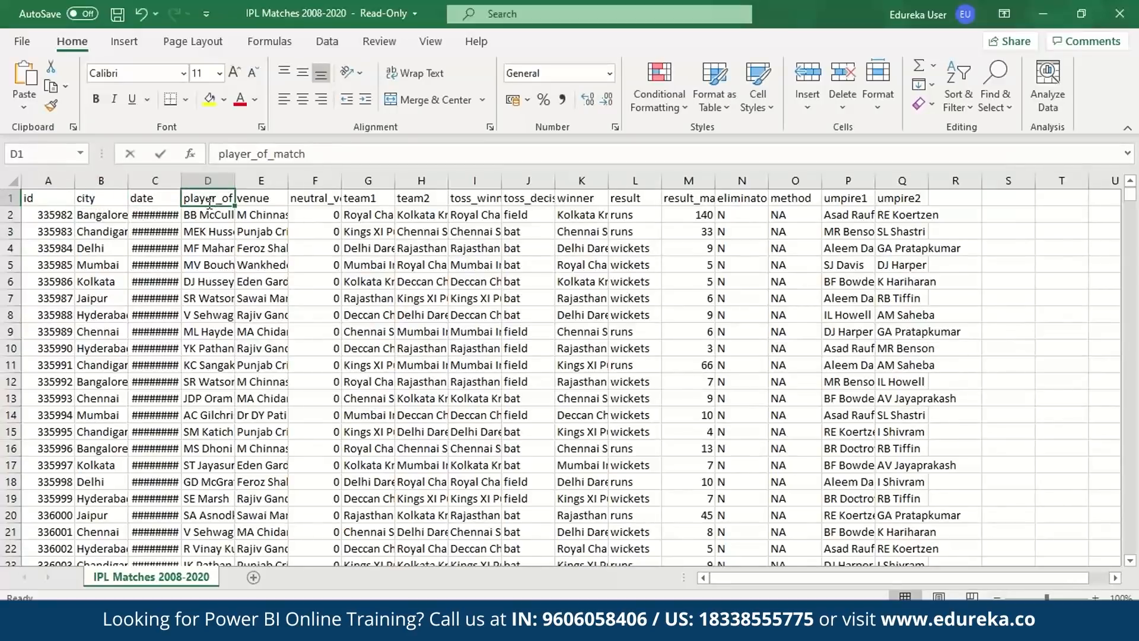
{"action": "left_click", "coordinate": [213, 215]}
{"action": "left_click", "coordinate": [277, 202]}
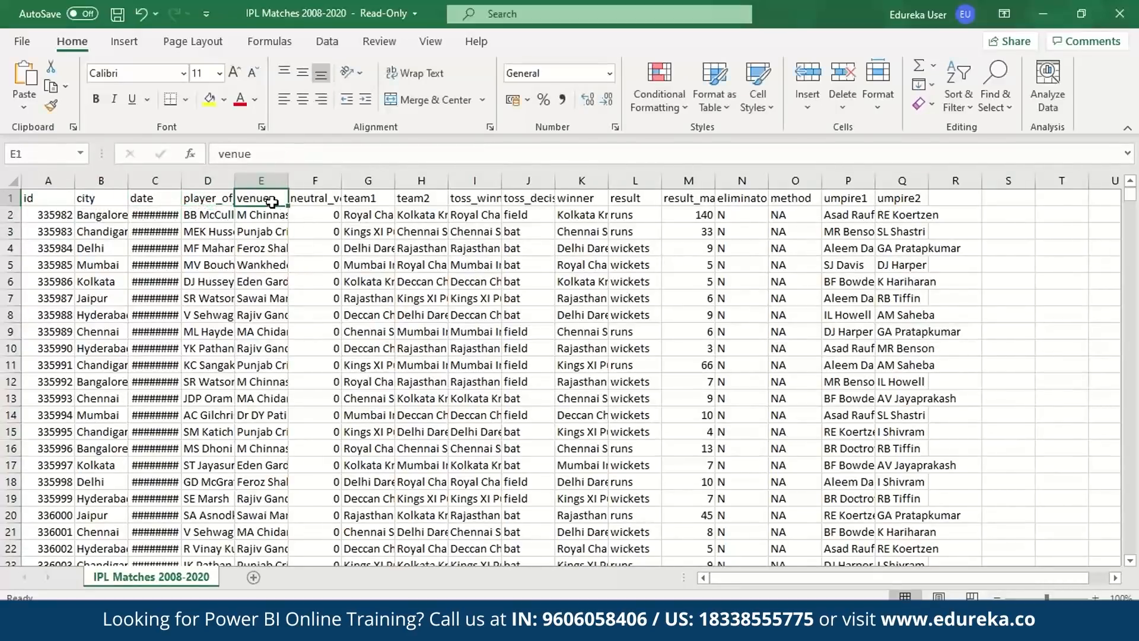
{"action": "left_click", "coordinate": [379, 200]}
{"action": "double_click", "coordinate": [394, 206]}
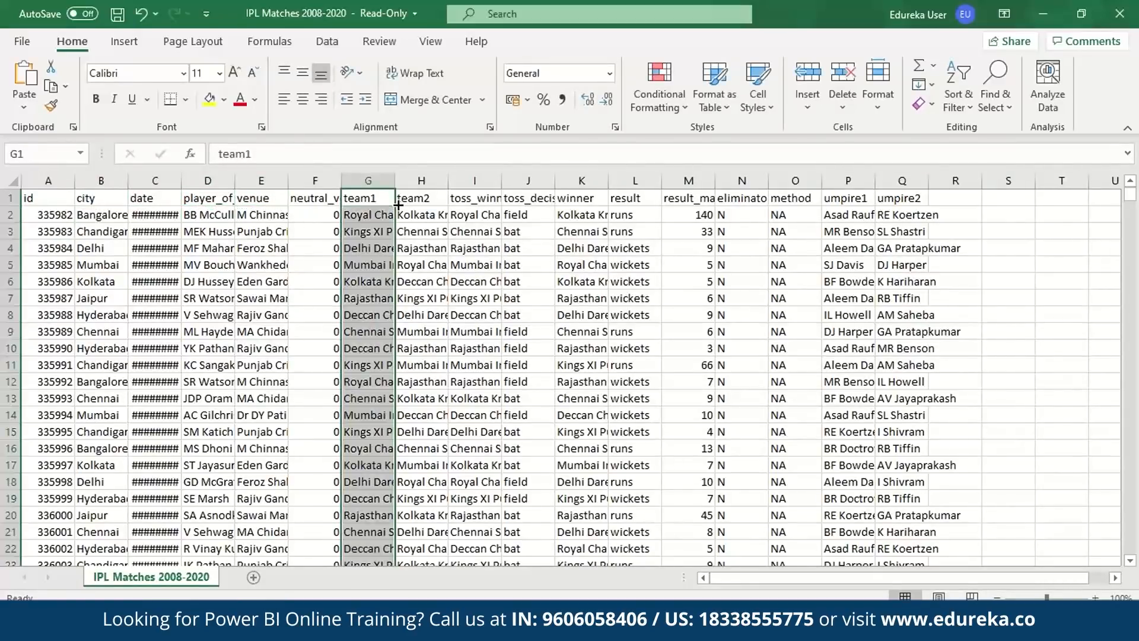
{"action": "left_click", "coordinate": [509, 214]}
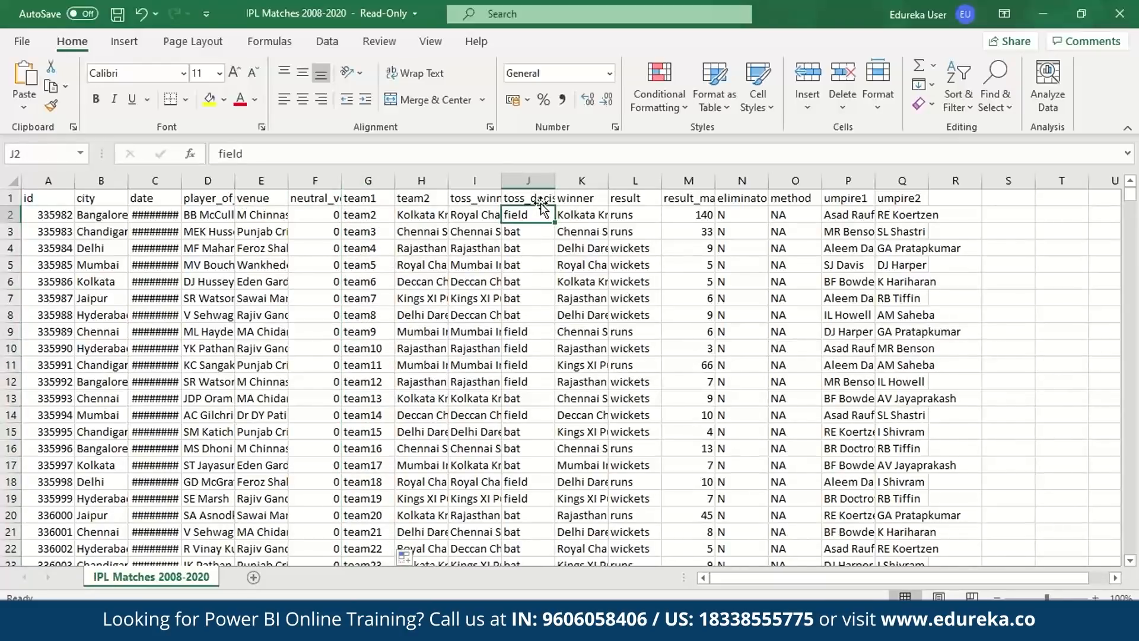
{"action": "left_click", "coordinate": [587, 198]}
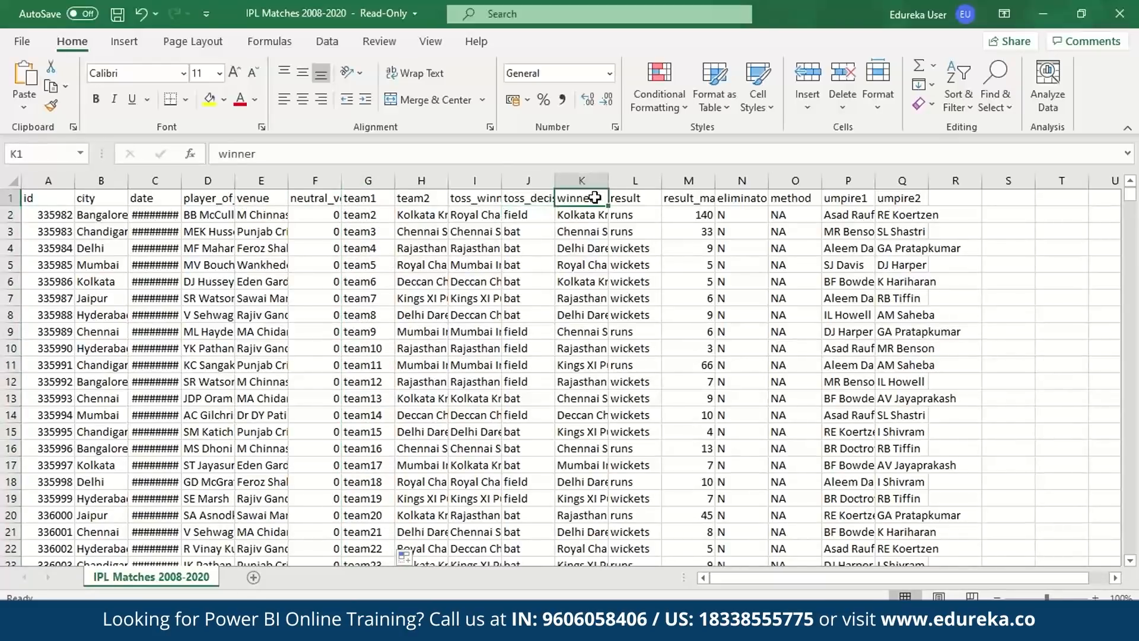
{"action": "left_click", "coordinate": [620, 197]}
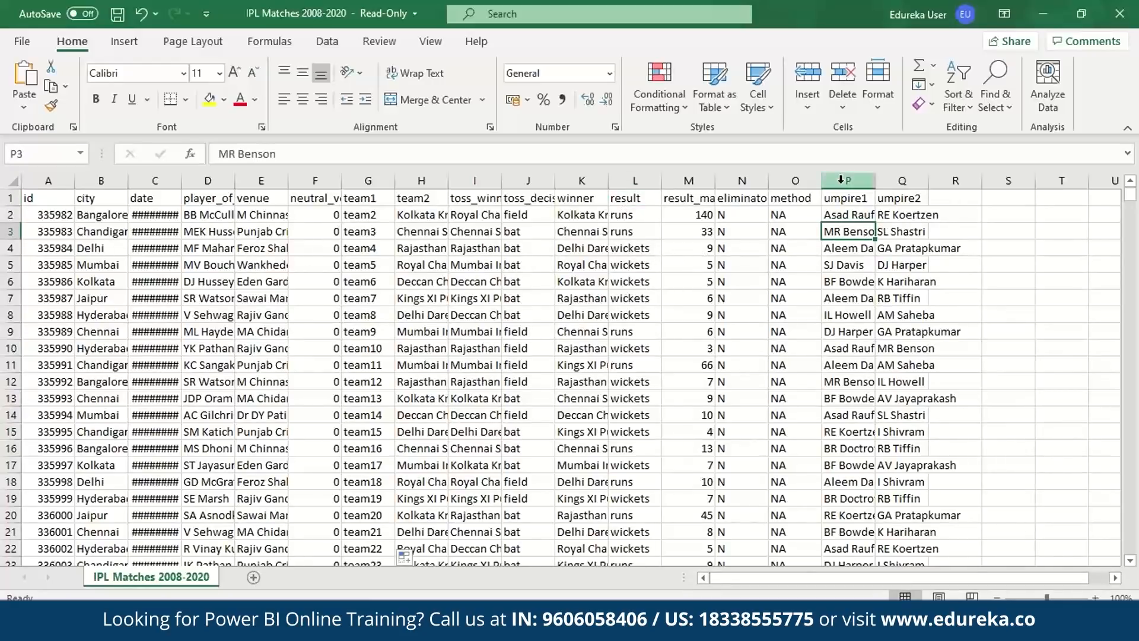
{"action": "left_click", "coordinate": [1120, 13]}
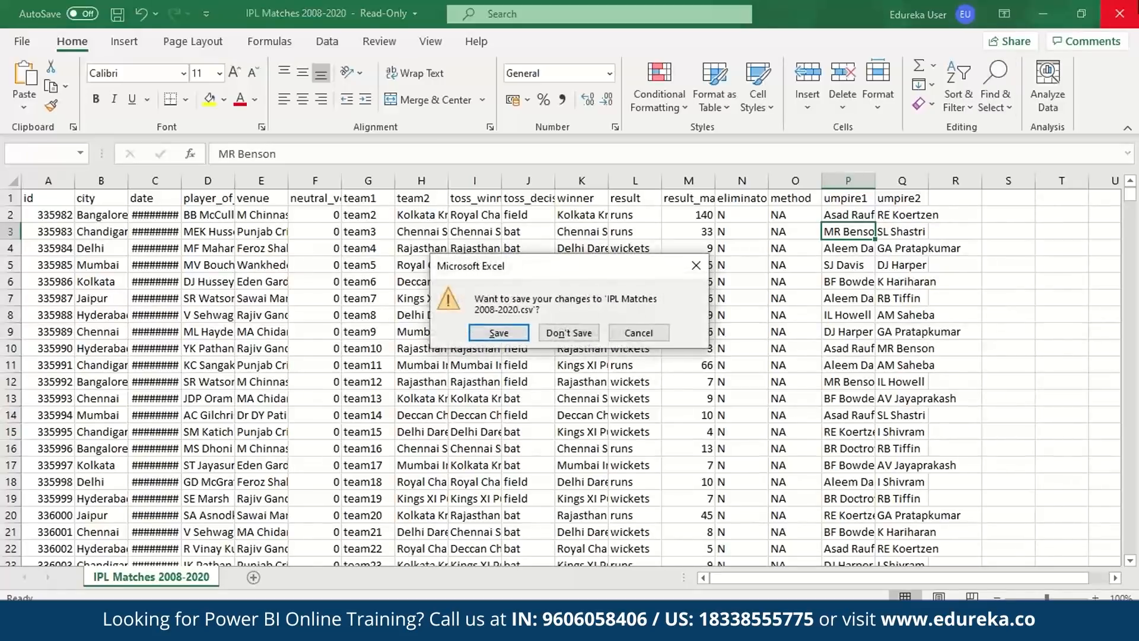
{"action": "left_click", "coordinate": [590, 333]}
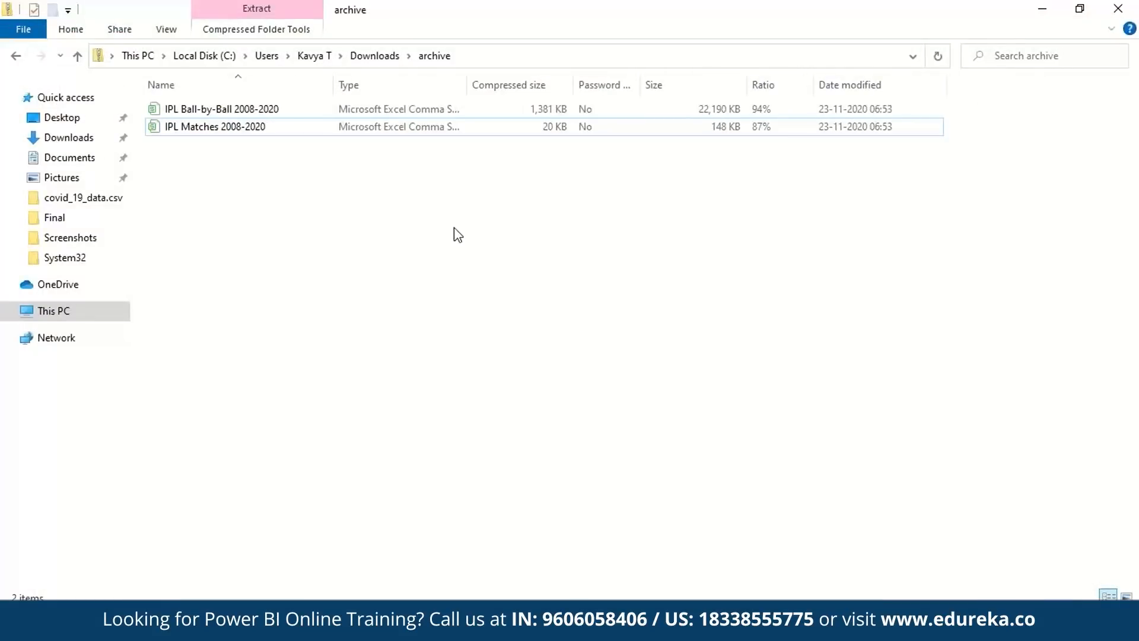
Step: Switch to Power BI Desktop and load the IPL Ball-by-Ball 2008-2020 CSV file from the archive folder in Downloads
{"action": "left_click", "coordinate": [712, 624]}
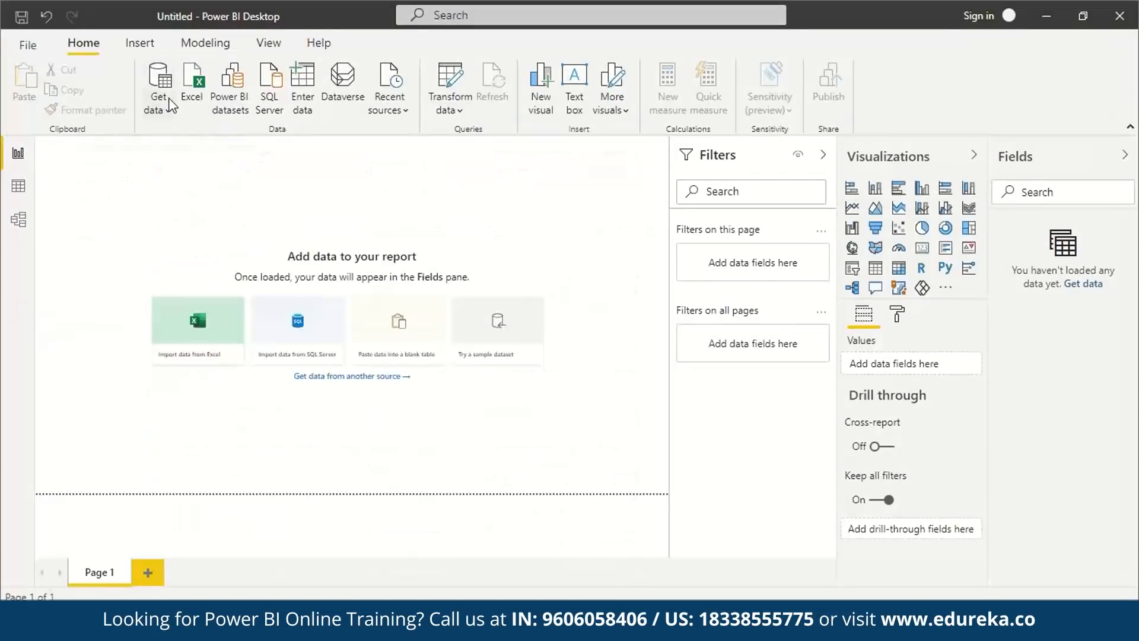
{"action": "left_click", "coordinate": [169, 107]}
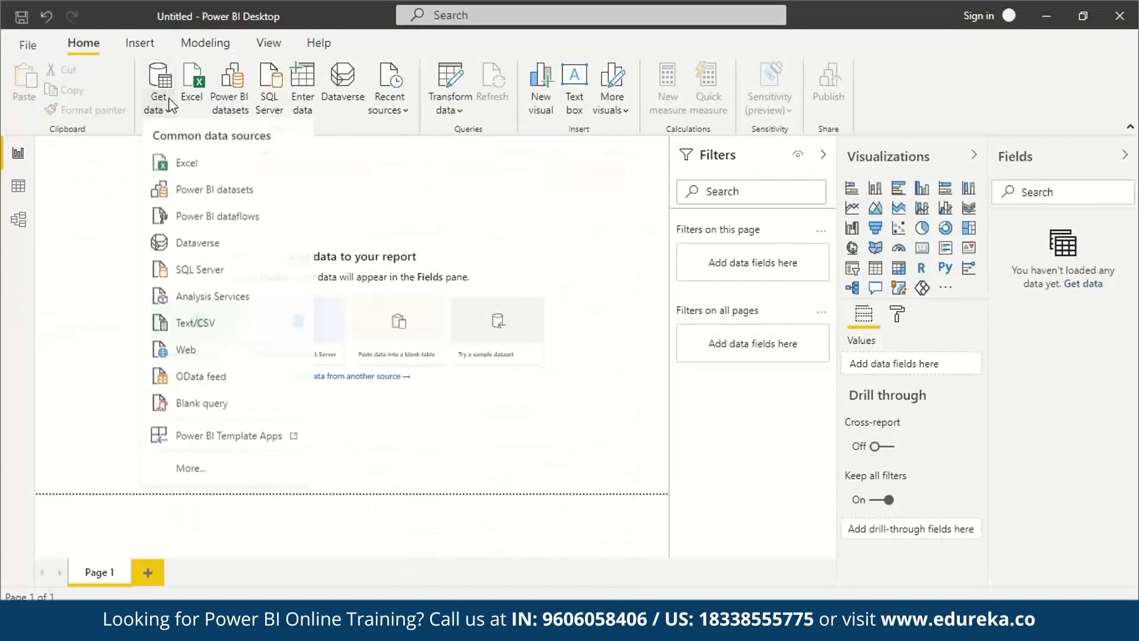
{"action": "left_click", "coordinate": [233, 325]}
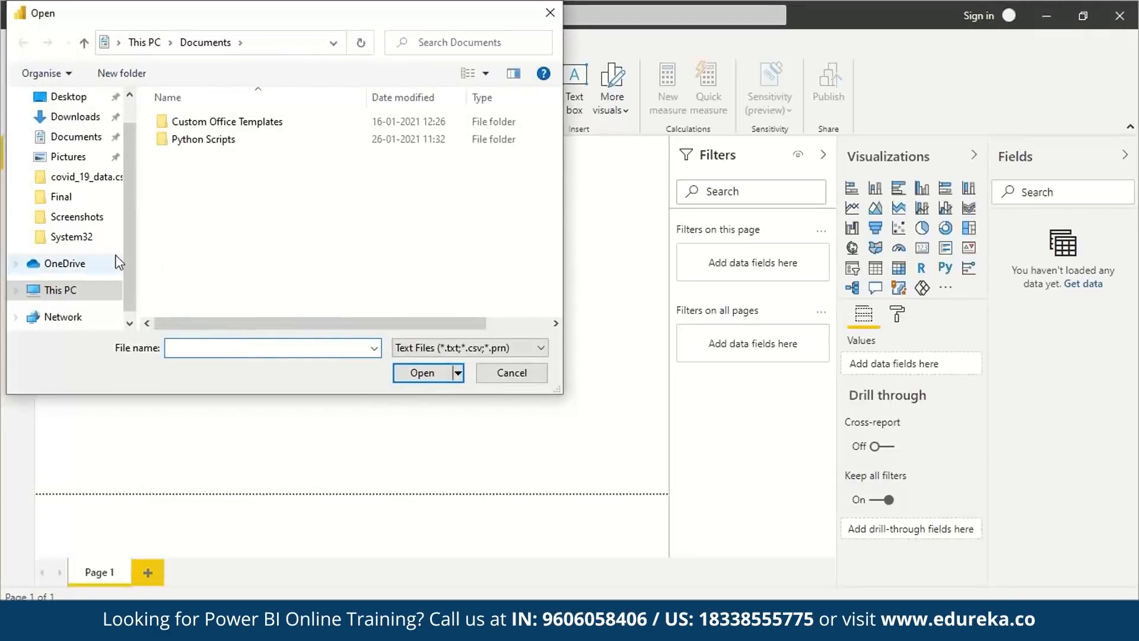
{"action": "left_click", "coordinate": [83, 116]}
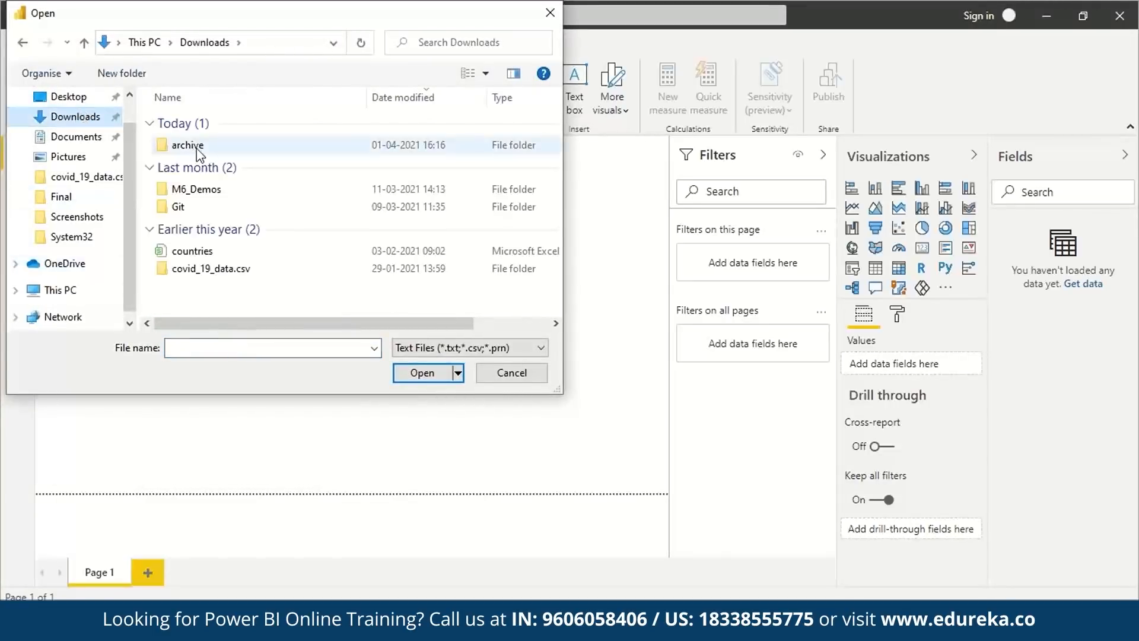
{"action": "double_click", "coordinate": [190, 145]}
{"action": "left_click", "coordinate": [189, 121]}
{"action": "left_click", "coordinate": [417, 373]}
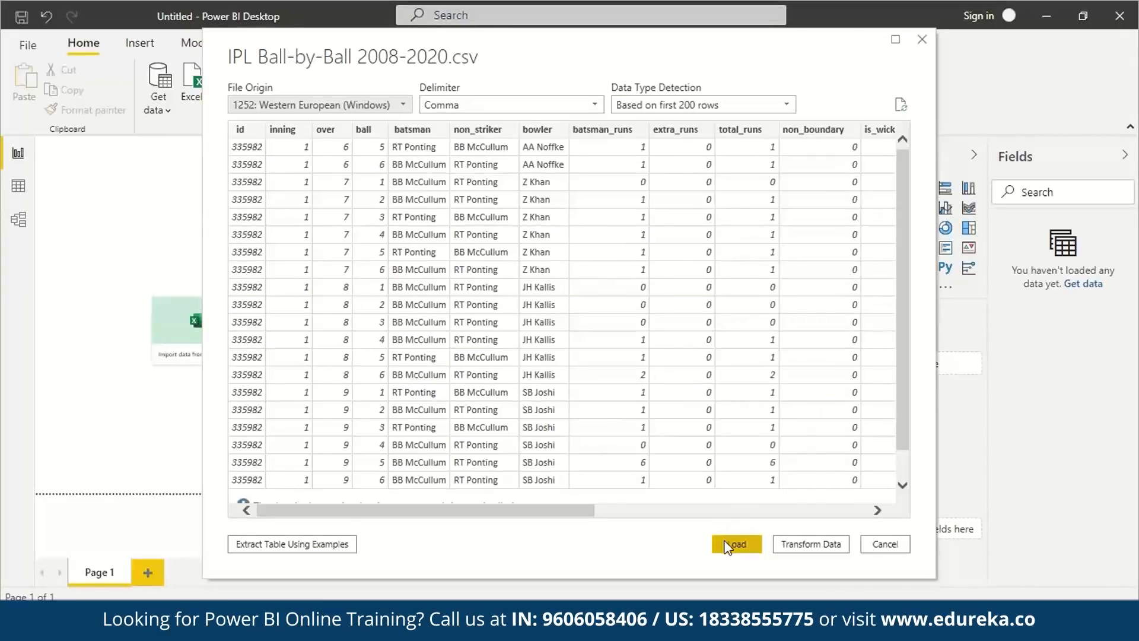
{"action": "left_click", "coordinate": [726, 542]}
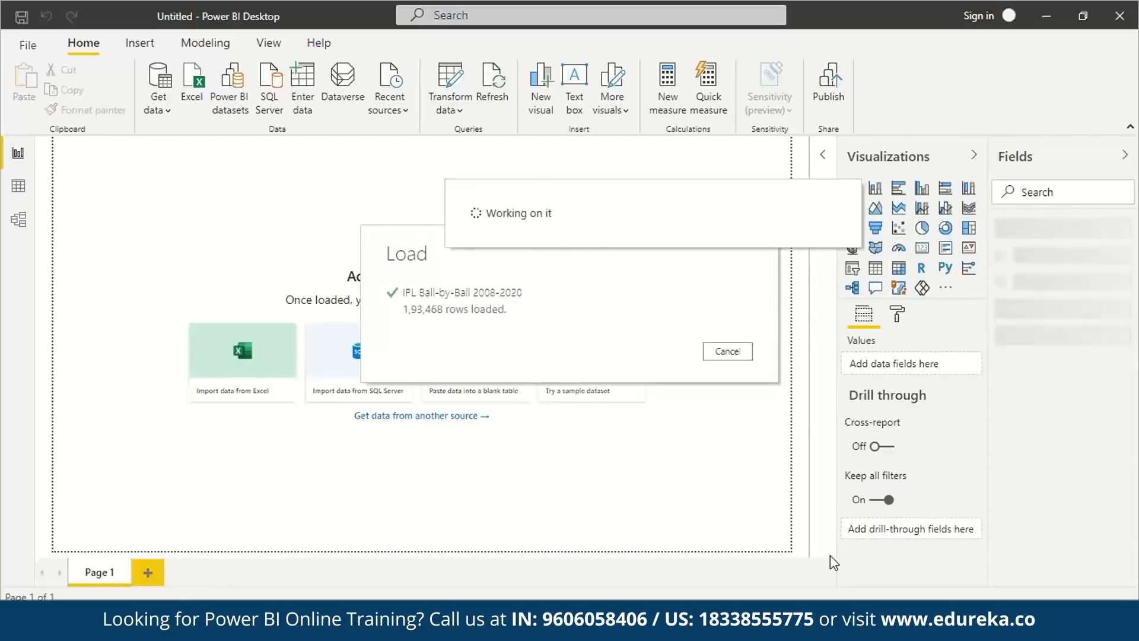
Step: Check the fields of the ball-by-ball table and load the IPL Matches 2008-2020 CSV file from the archive folder
{"action": "scroll", "coordinate": [1072, 349], "scroll_direction": "down", "scroll_amount": 1}
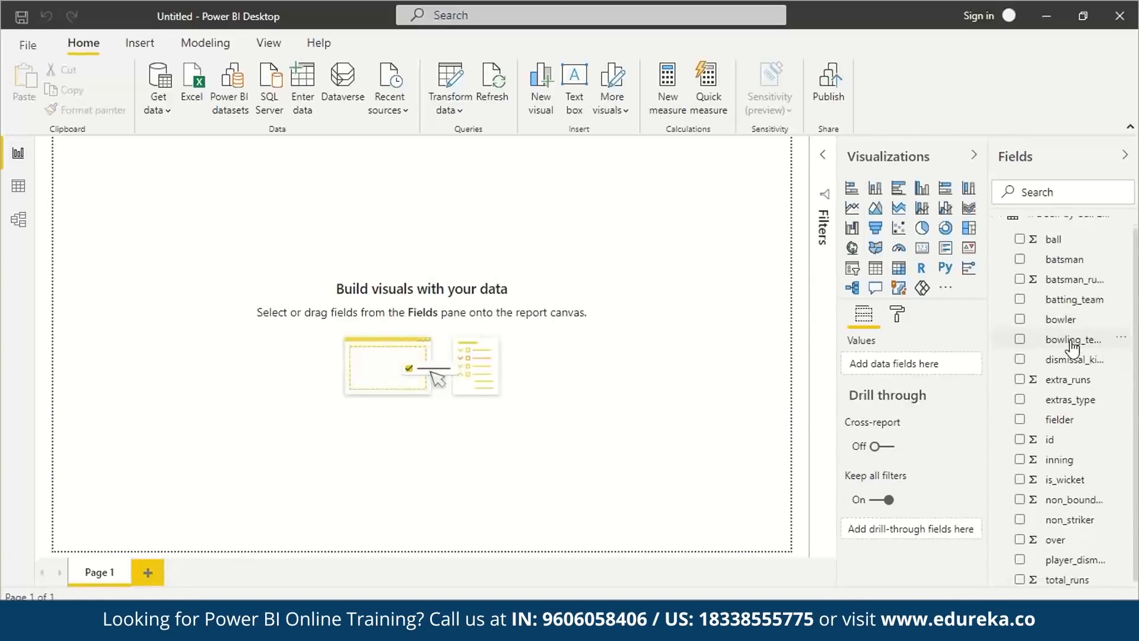
{"action": "scroll", "coordinate": [1073, 348], "scroll_direction": "up", "scroll_amount": 1}
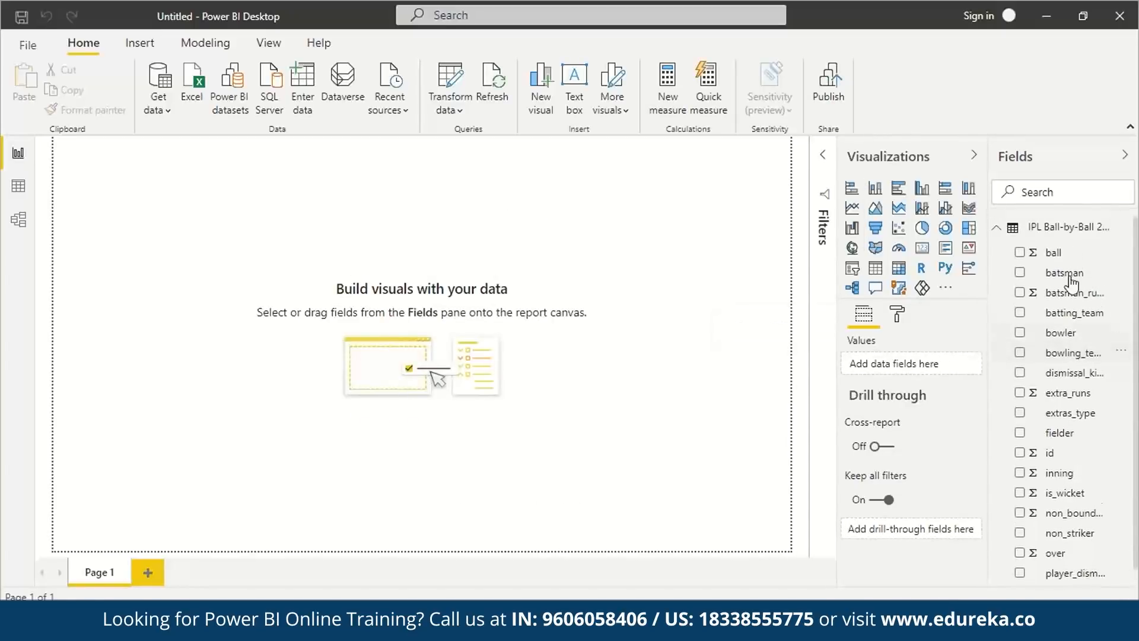
{"action": "scroll", "coordinate": [1071, 253], "scroll_direction": "down", "scroll_amount": 1}
{"action": "scroll", "coordinate": [980, 574], "scroll_direction": "up", "scroll_amount": 1}
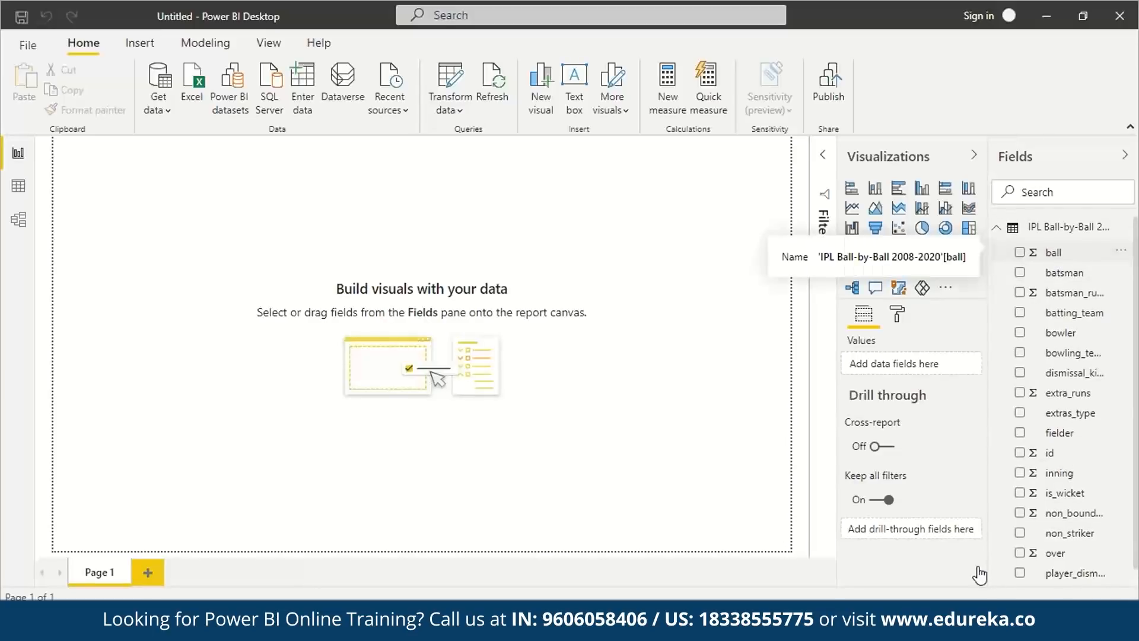
{"action": "scroll", "coordinate": [980, 574], "scroll_direction": "down", "scroll_amount": 1}
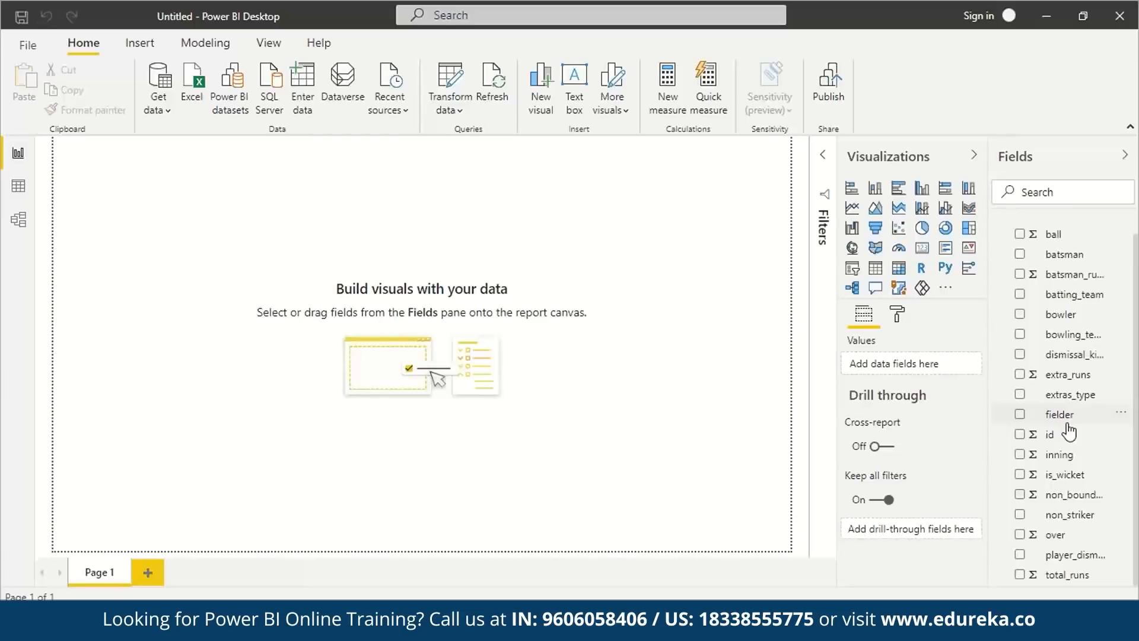
{"action": "left_click", "coordinate": [158, 108]}
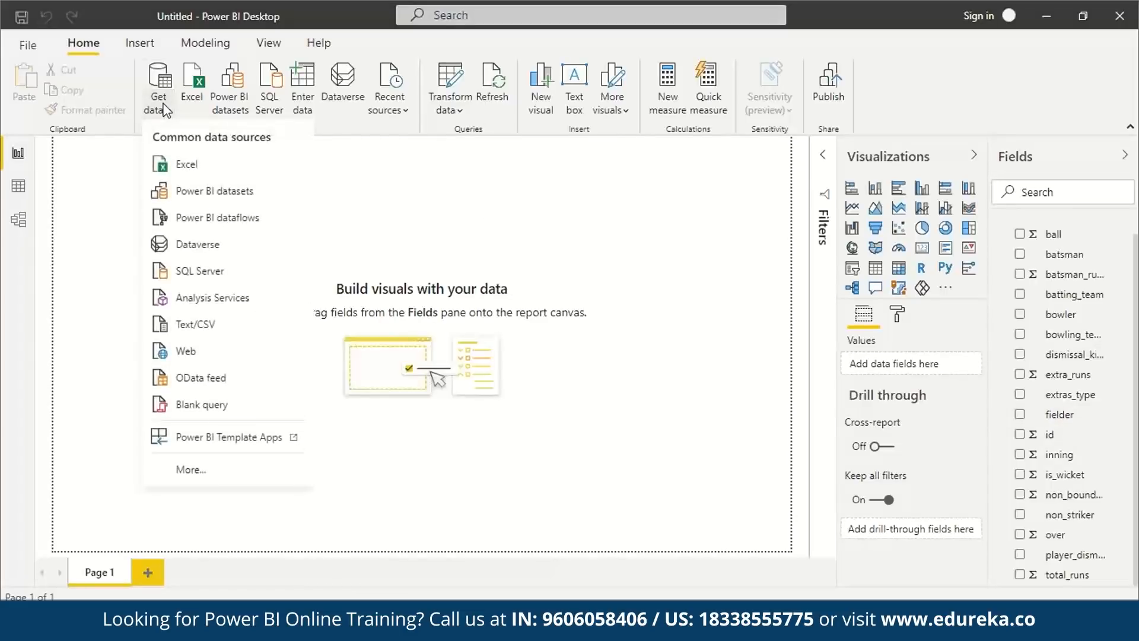
{"action": "left_click", "coordinate": [216, 324]}
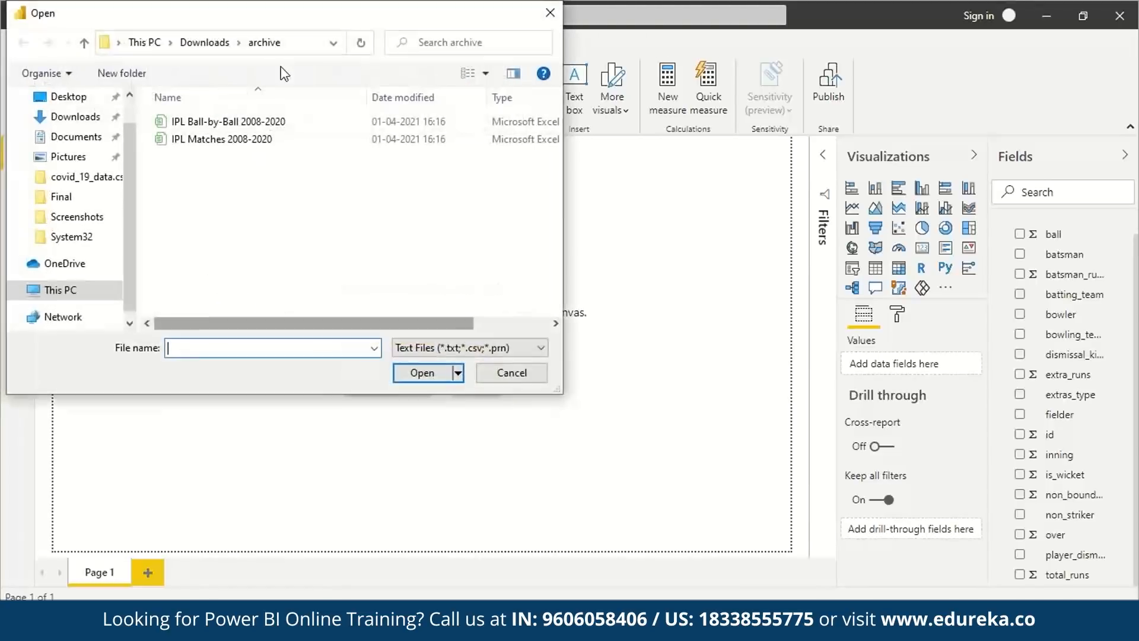
{"action": "left_click", "coordinate": [266, 141]}
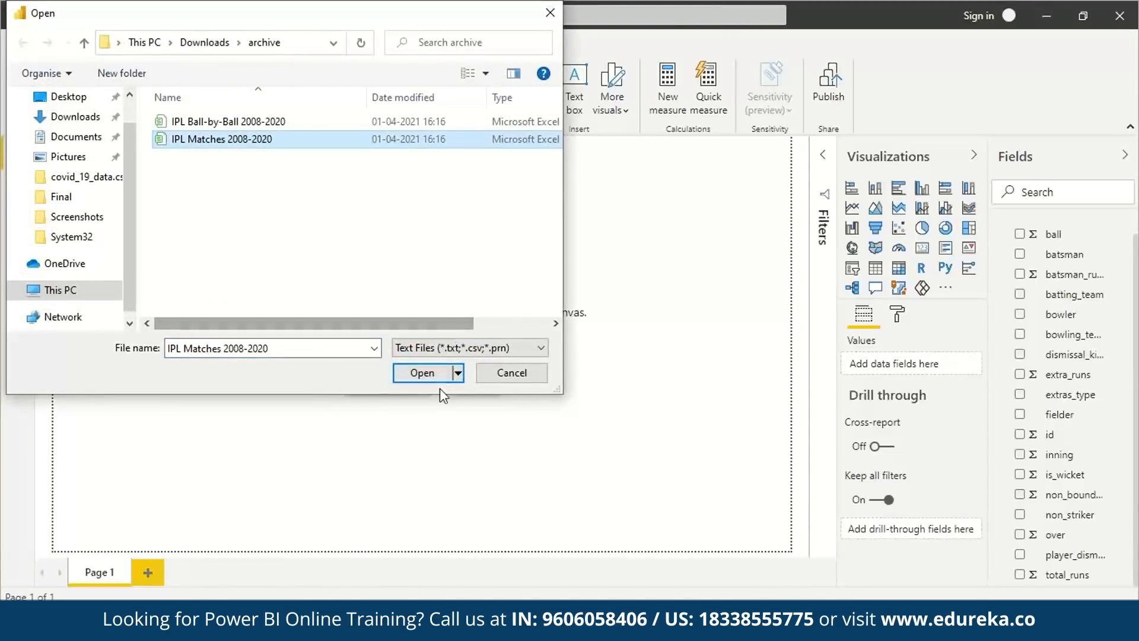
{"action": "left_click", "coordinate": [425, 370]}
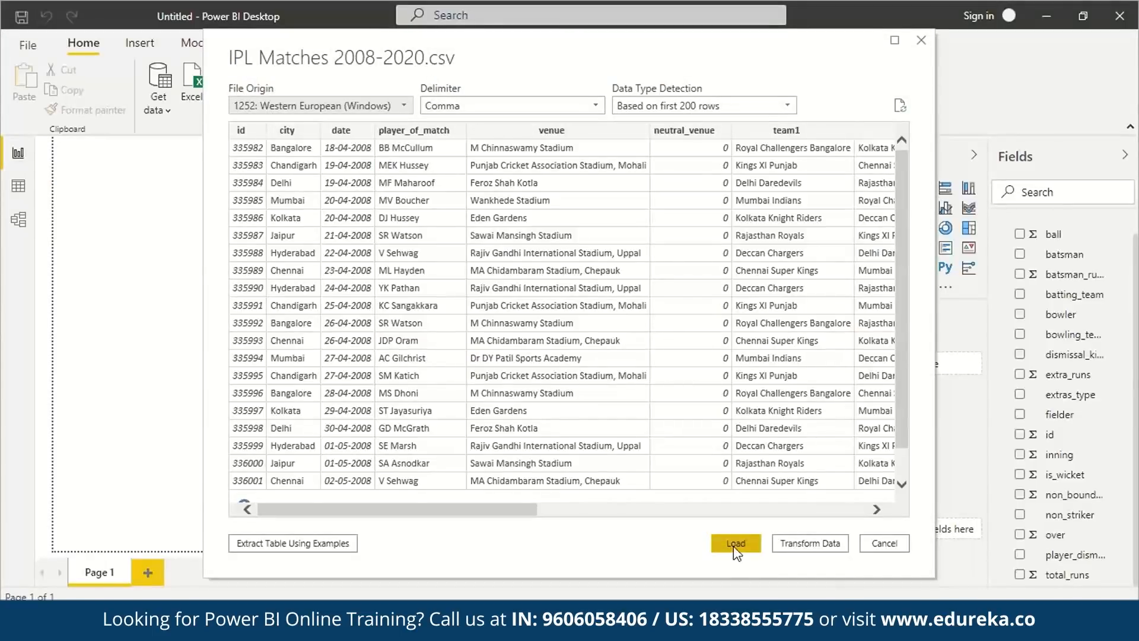
{"action": "left_click", "coordinate": [735, 544]}
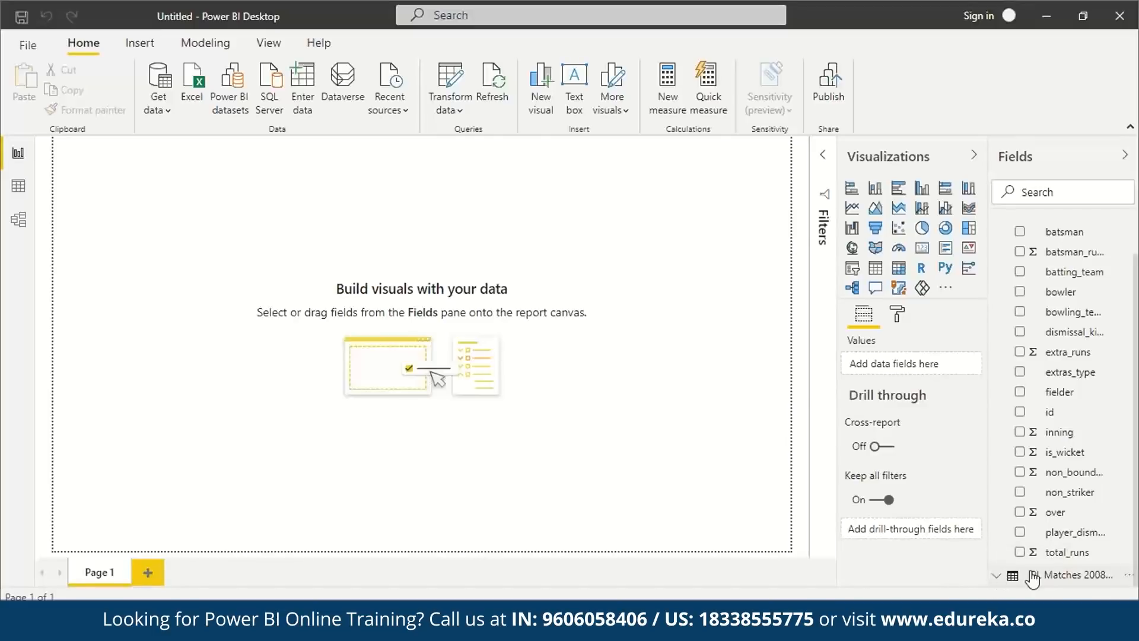
Step: Examine the field lists of the IPL Matches and IPL Ball-by-Ball tables and inspect the batsman field
{"action": "left_click", "coordinate": [1127, 574]}
{"action": "key", "text": "Escape"}
{"action": "left_click", "coordinate": [997, 227]}
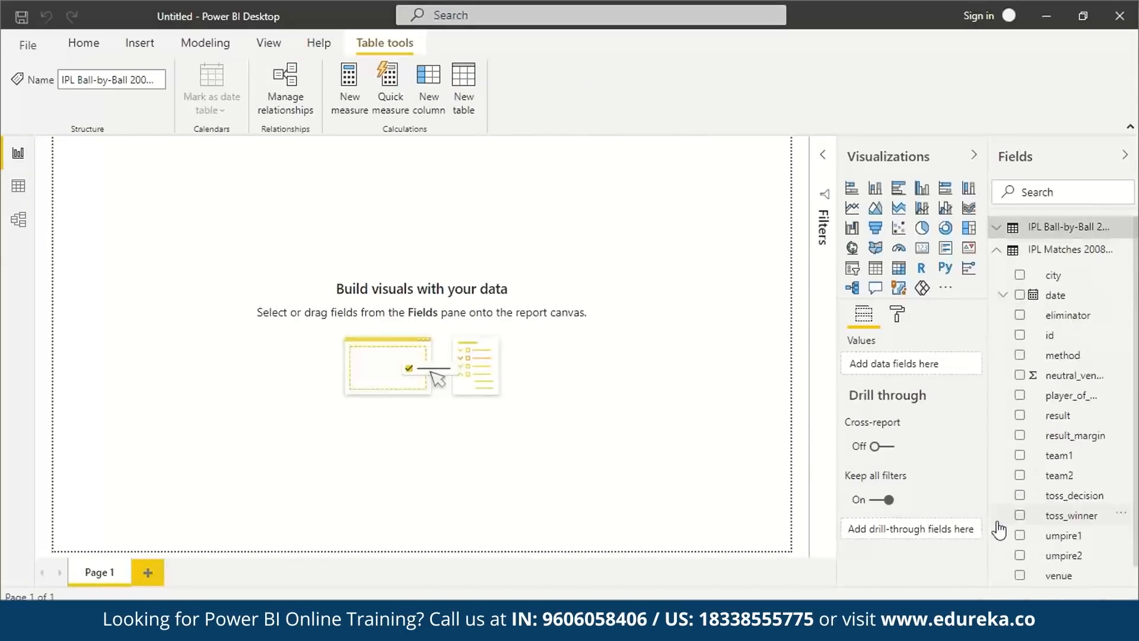
{"action": "left_click", "coordinate": [1012, 252]}
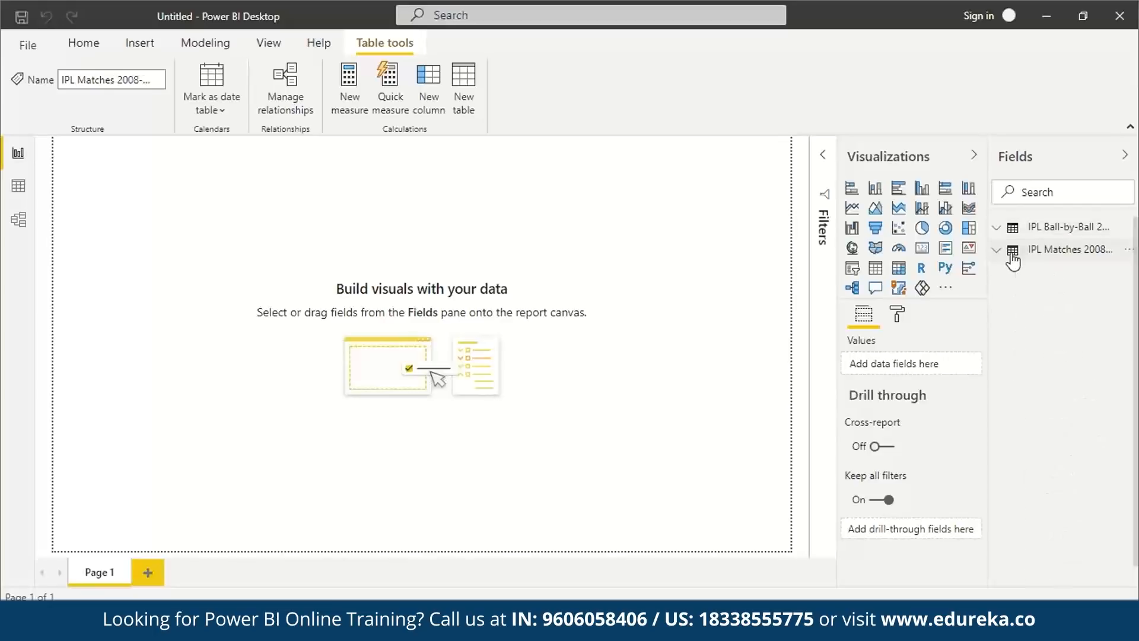
{"action": "left_click", "coordinate": [1012, 254]}
{"action": "left_click", "coordinate": [1011, 251]}
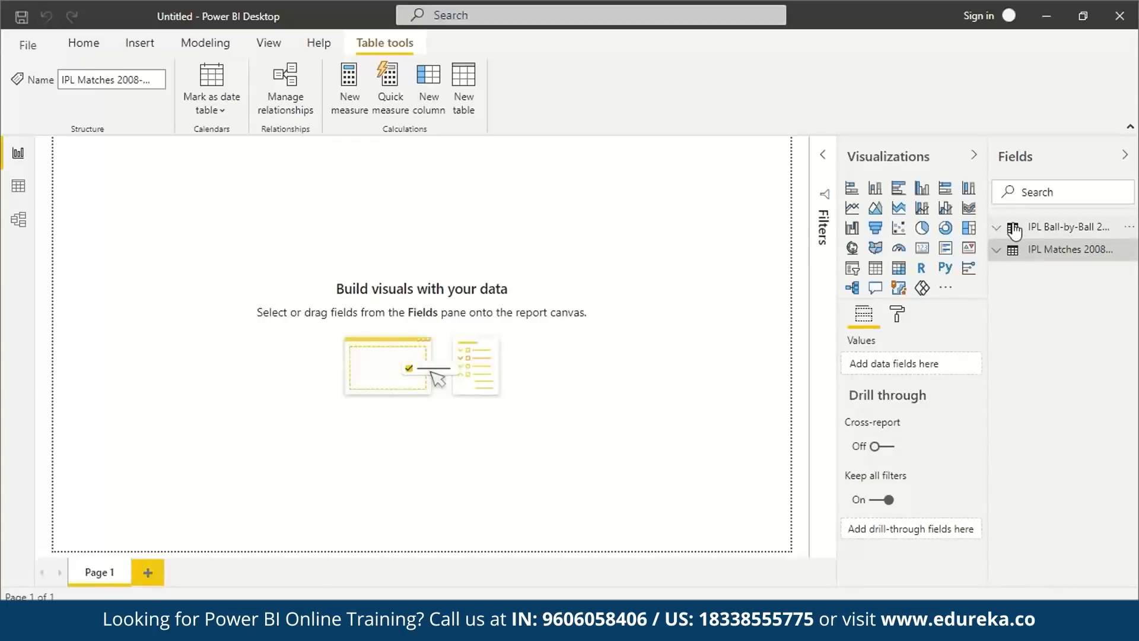
{"action": "left_click", "coordinate": [1002, 229]}
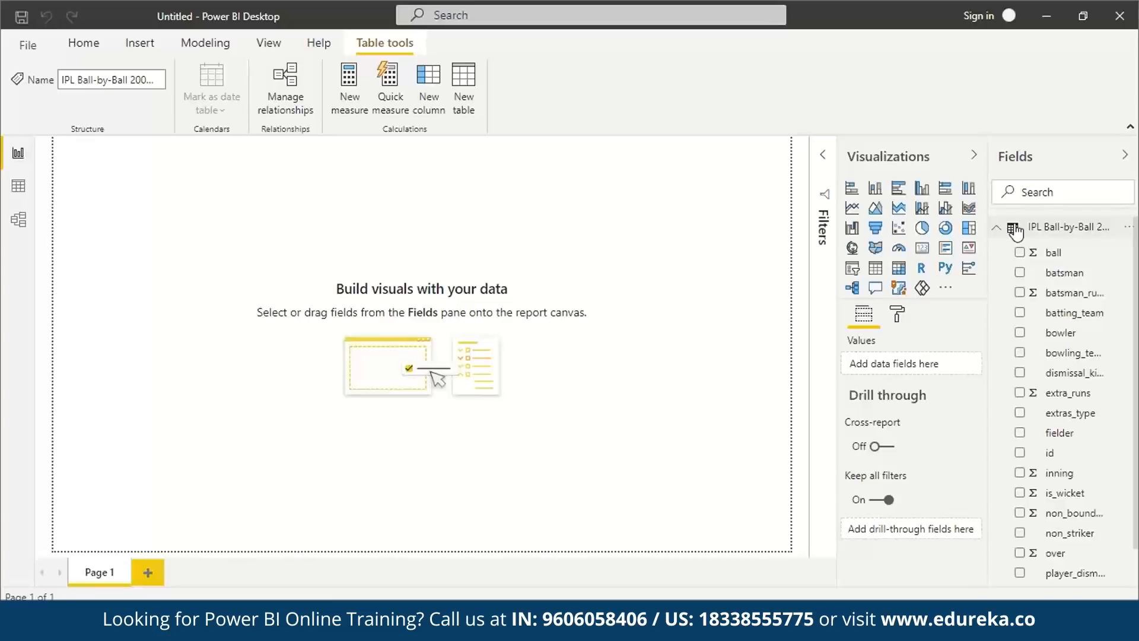
{"action": "left_click", "coordinate": [1064, 274]}
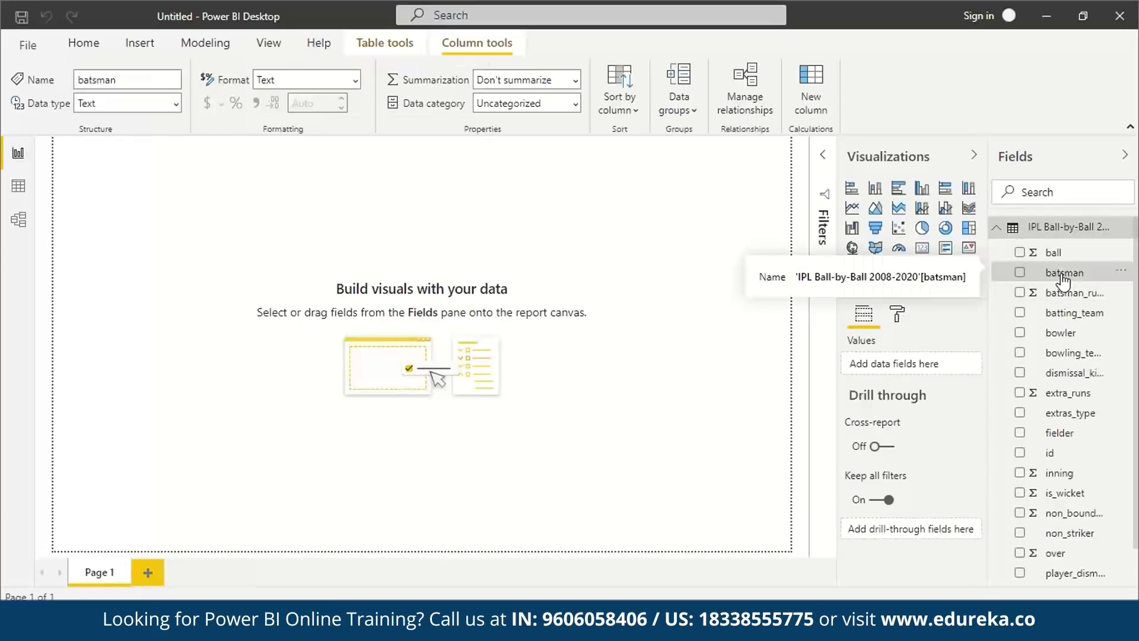
{"action": "left_click_drag", "start_coordinate": [1060, 276], "coordinate": [1050, 276]}
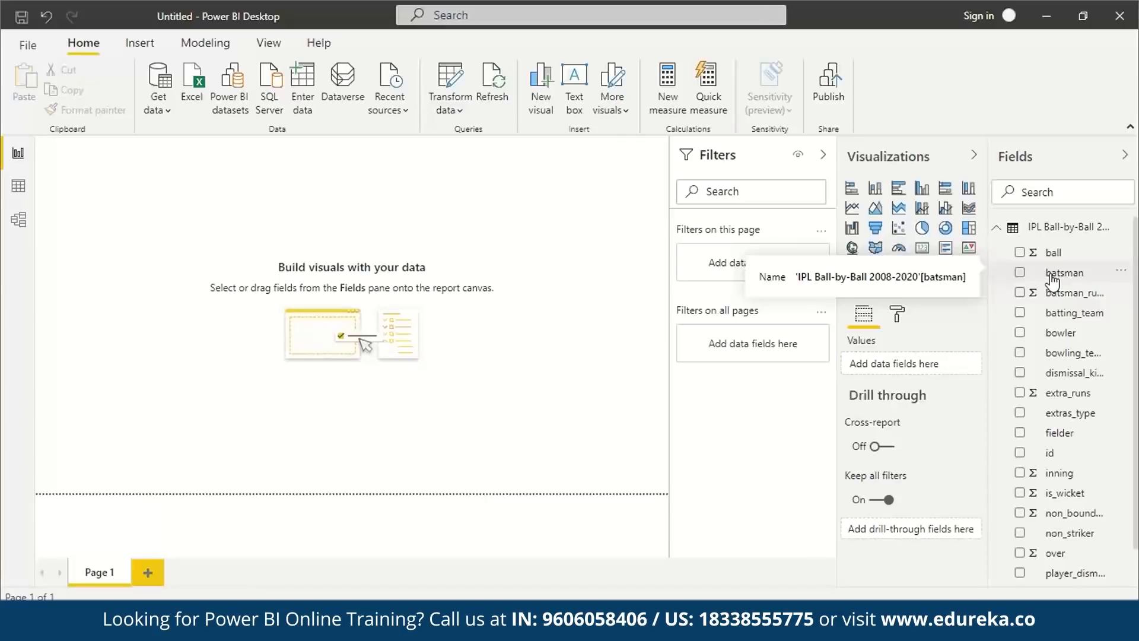
Step: Create an enlarged stacked column chart with batsman on the axis and Count of batsman as values
{"action": "left_click_drag", "start_coordinate": [1052, 278], "coordinate": [369, 278]}
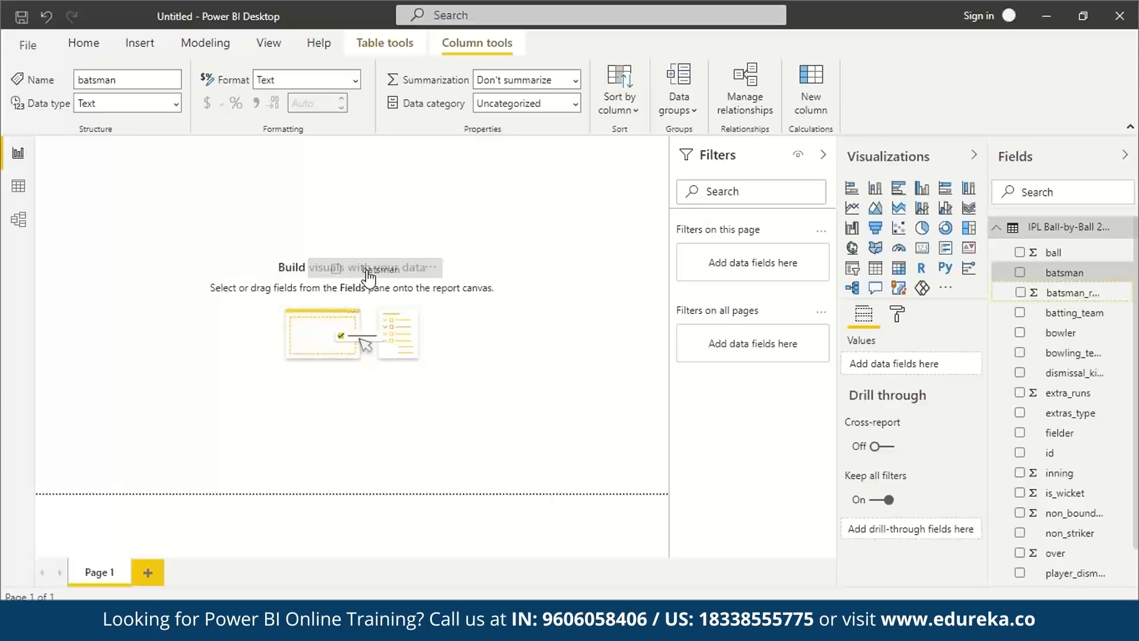
{"action": "mouse_move", "coordinate": [369, 276]}
{"action": "left_mouse_down"}
{"action": "mouse_move", "coordinate": [315, 309]}
{"action": "mouse_move", "coordinate": [338, 312]}
{"action": "mouse_move", "coordinate": [369, 290]}
{"action": "left_mouse_up"}
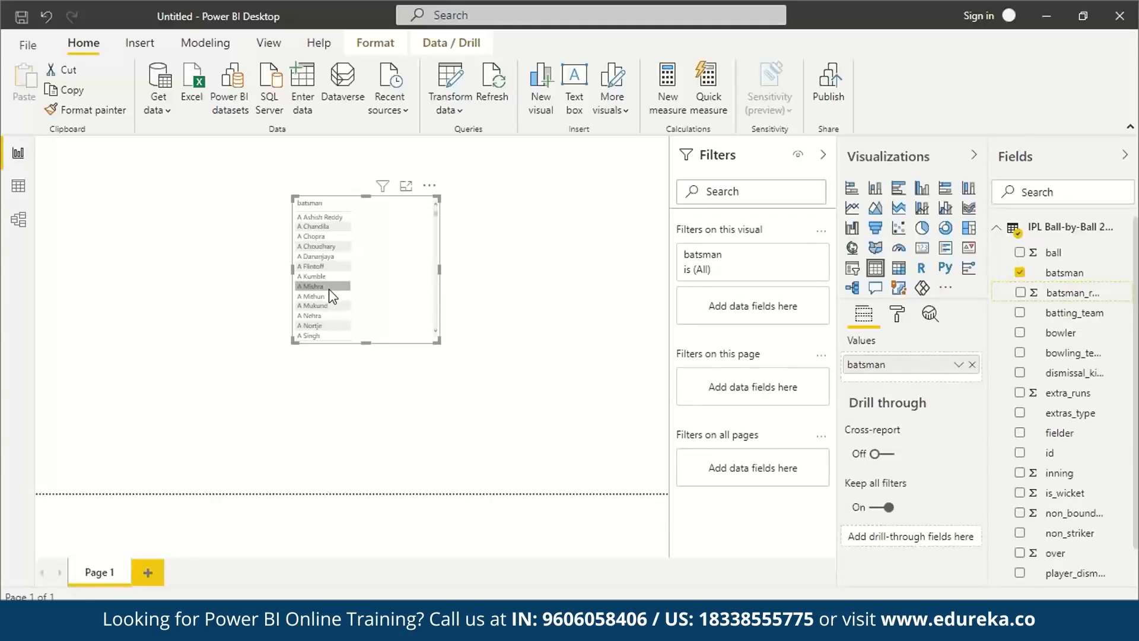
{"action": "left_click", "coordinate": [876, 189]}
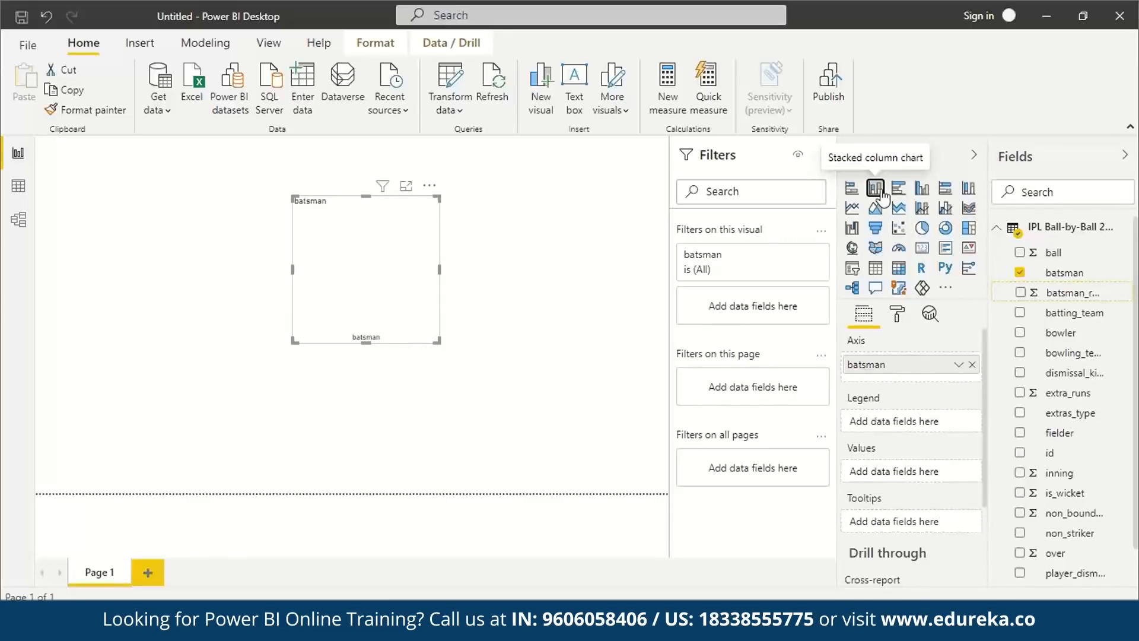
{"action": "left_click_drag", "start_coordinate": [1065, 292], "coordinate": [920, 476]}
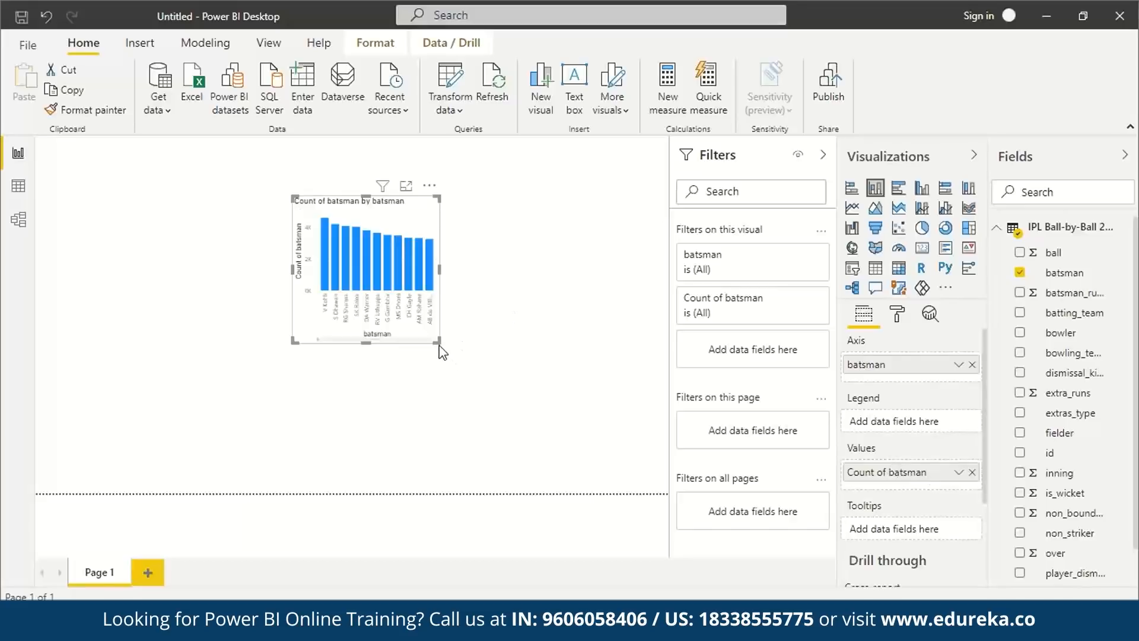
{"action": "left_click_drag", "start_coordinate": [437, 343], "coordinate": [634, 443]}
Step: Highlight individual batsmen's columns in the chart one after another, including V Kohli, MK Pandey and AB de Villiers
{"action": "left_click", "coordinate": [323, 251]}
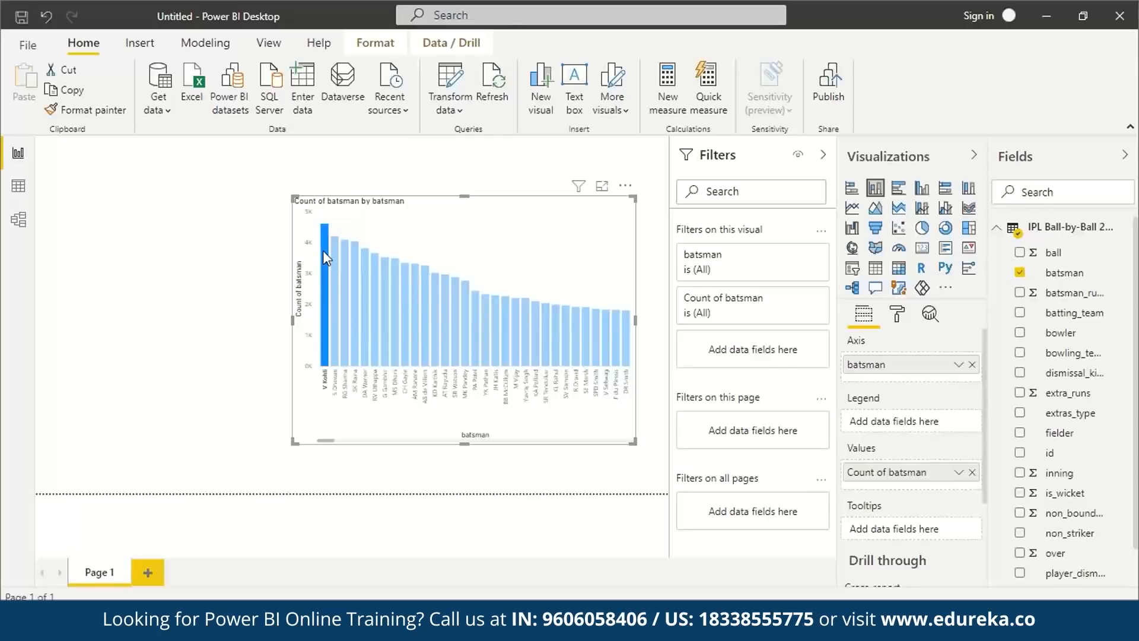
{"action": "left_click", "coordinate": [334, 254]}
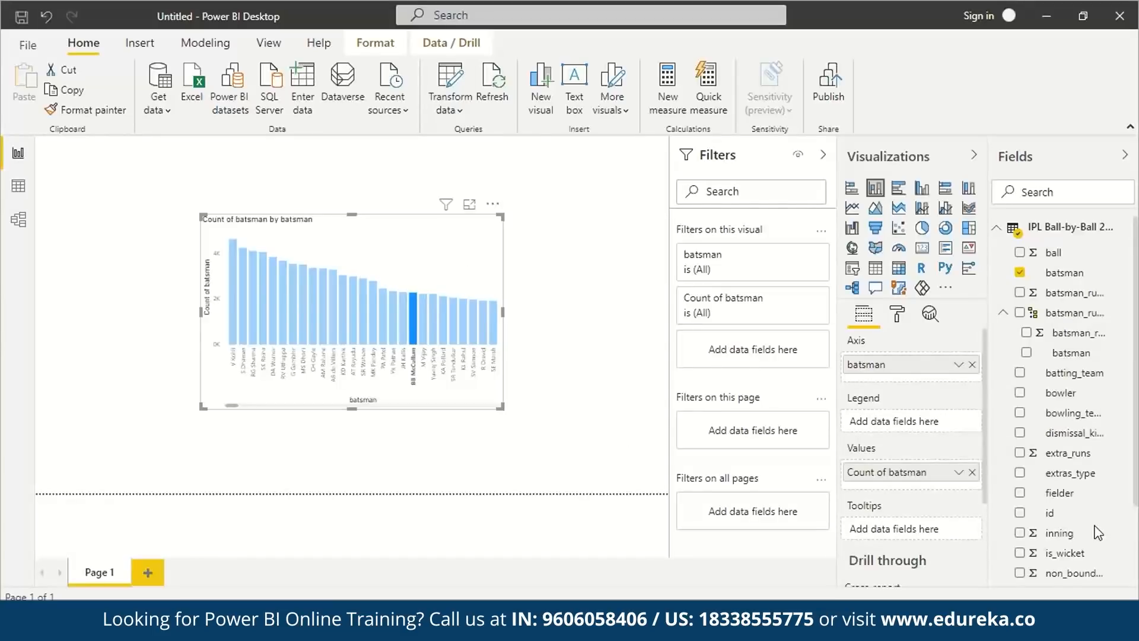
{"action": "left_click", "coordinate": [372, 302]}
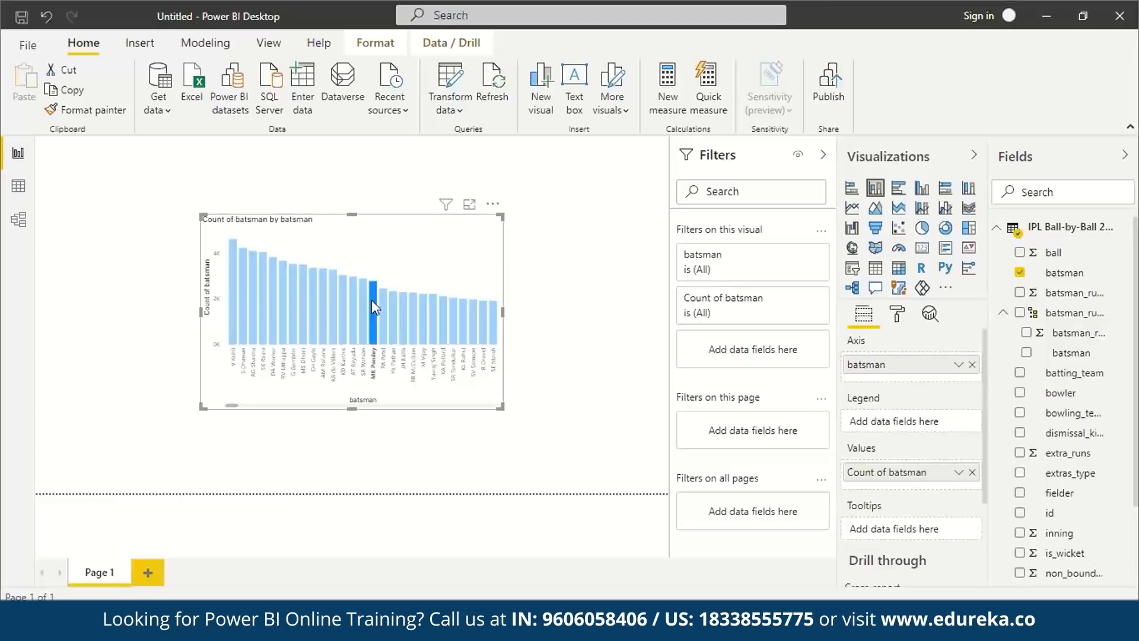
{"action": "left_click", "coordinate": [330, 306]}
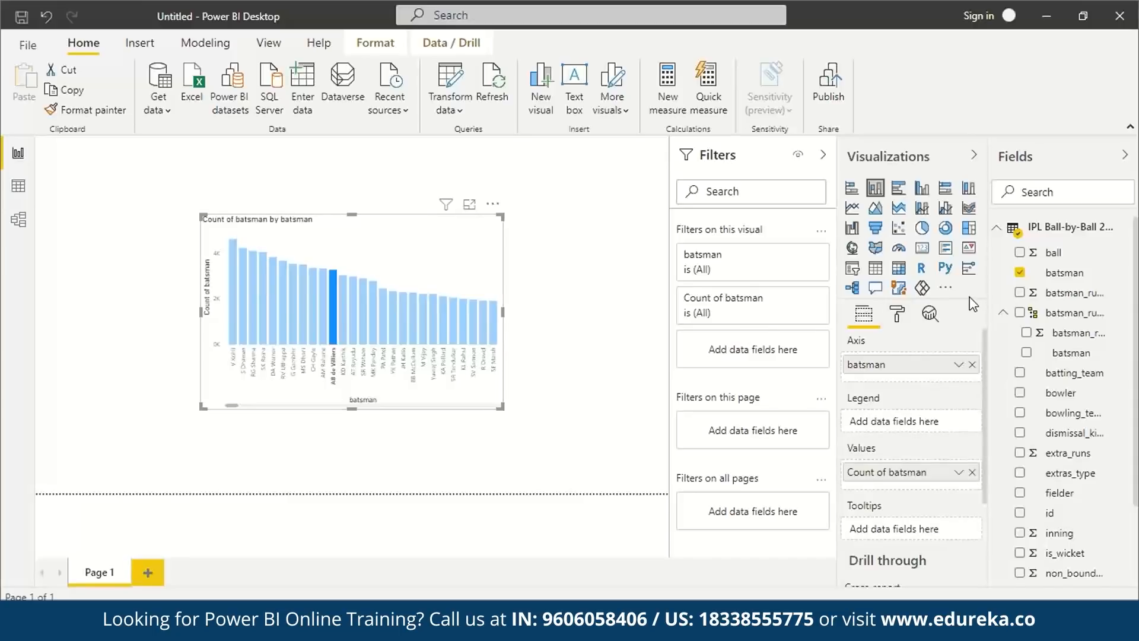
Step: Turn on Show all in the column chart's data colors so each batsman's column can be coloured separately
{"action": "left_click", "coordinate": [899, 315]}
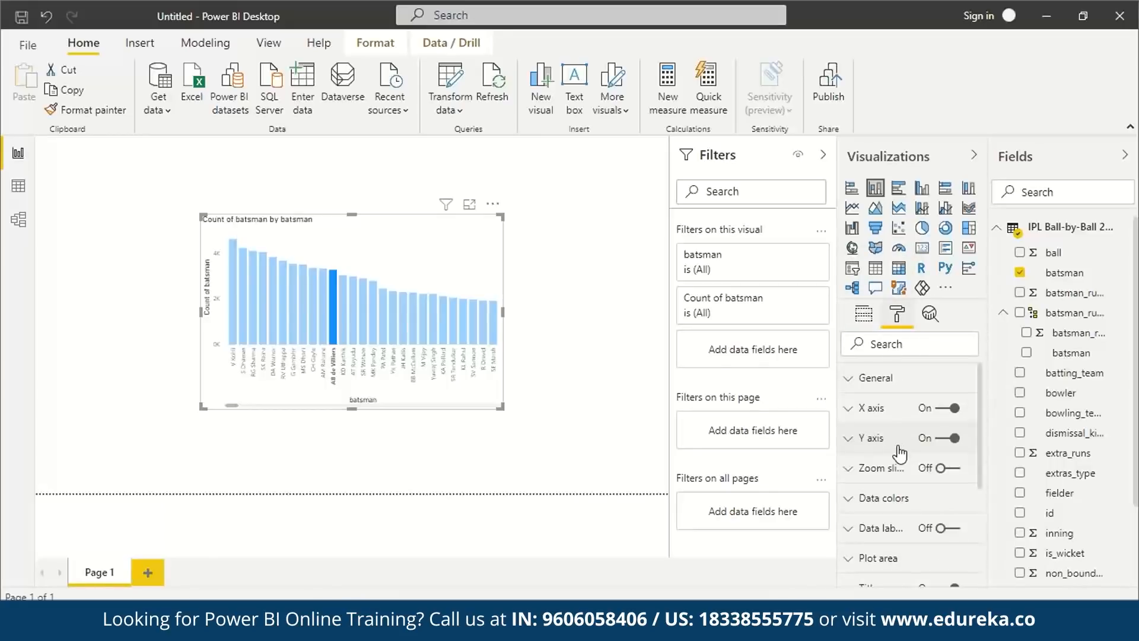
{"action": "left_click", "coordinate": [853, 503]}
{"action": "scroll", "coordinate": [924, 483], "scroll_direction": "down", "scroll_amount": 4}
{"action": "scroll", "coordinate": [924, 483], "scroll_direction": "up", "scroll_amount": 4}
{"action": "scroll", "coordinate": [924, 483], "scroll_direction": "down", "scroll_amount": 3}
{"action": "scroll", "coordinate": [926, 486], "scroll_direction": "down", "scroll_amount": 3}
{"action": "scroll", "coordinate": [928, 484], "scroll_direction": "up", "scroll_amount": 4}
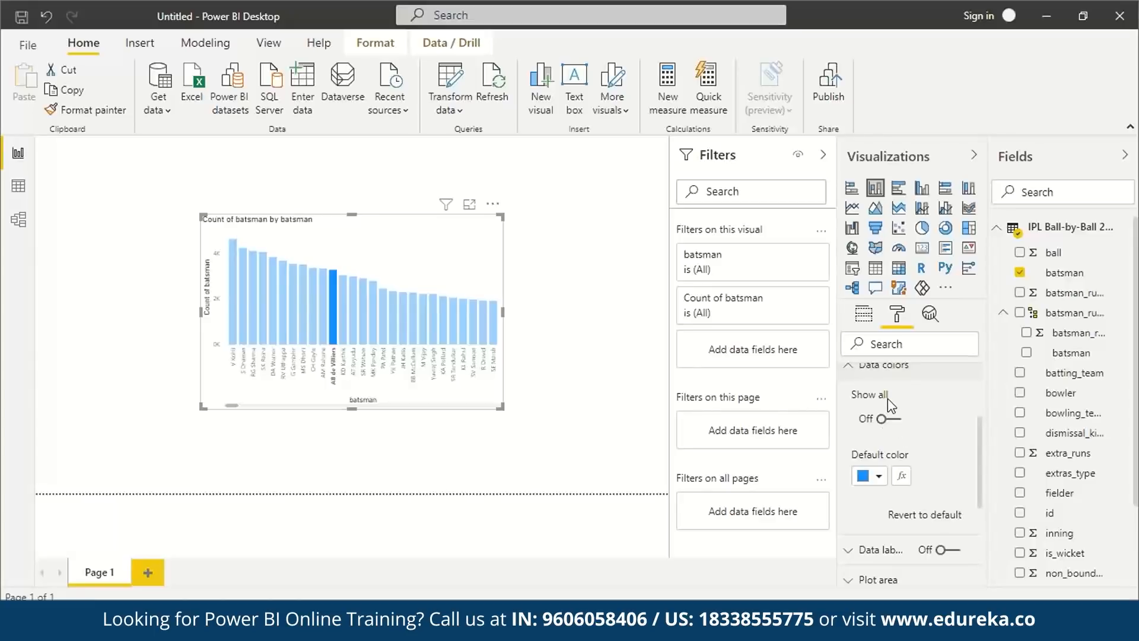
{"action": "left_click", "coordinate": [886, 421]}
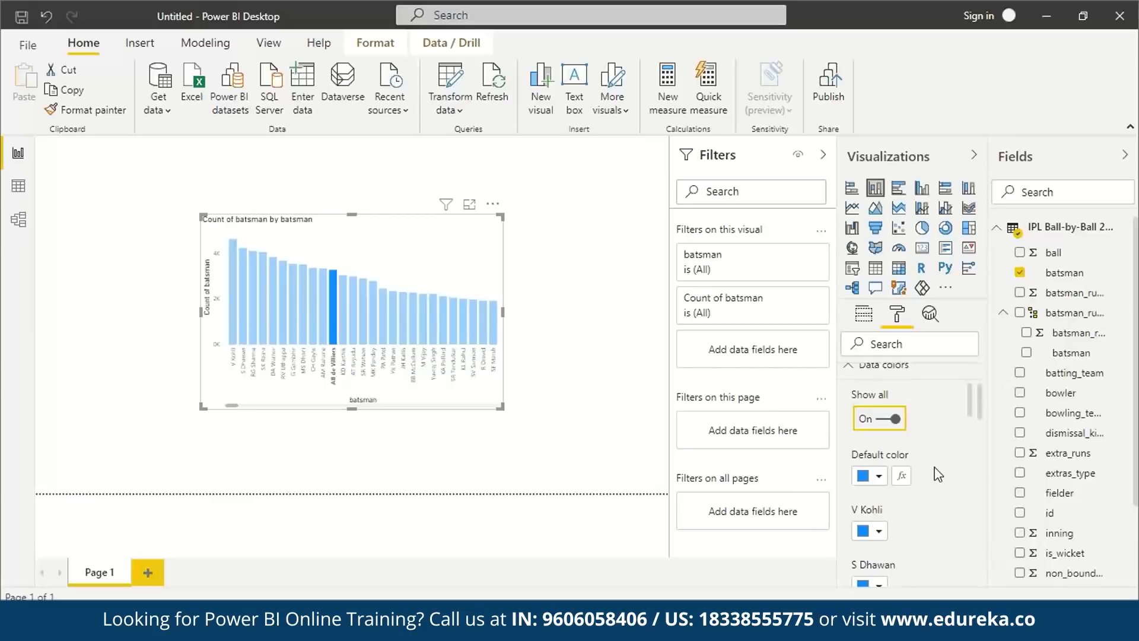
Step: Set V Kohli's column to the custom red colour #CF0812
{"action": "left_click", "coordinate": [236, 311]}
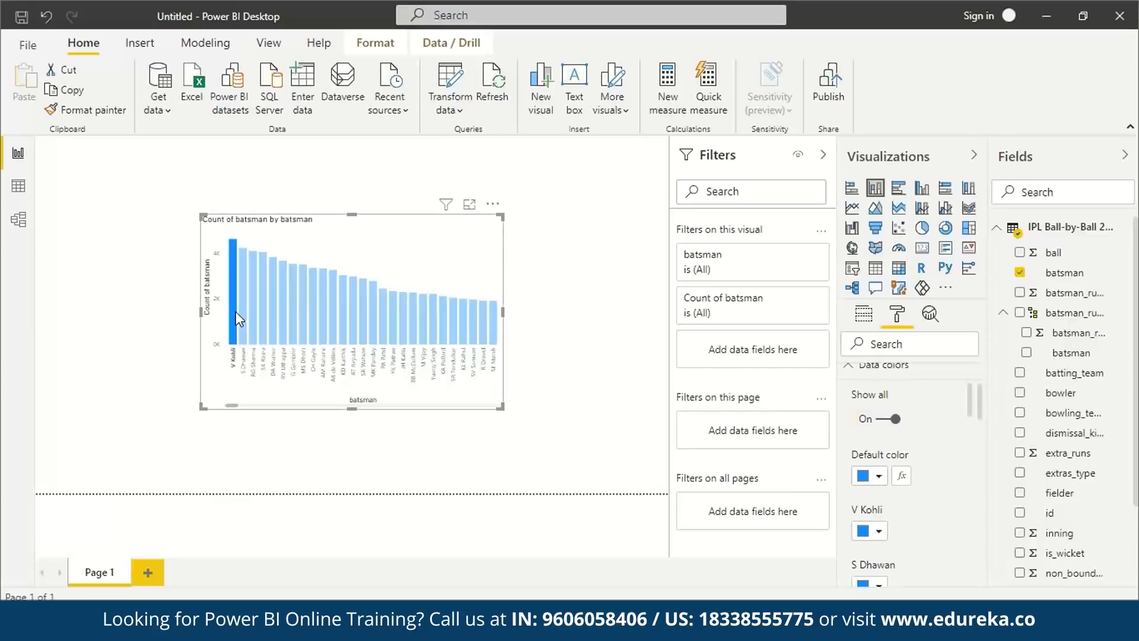
{"action": "left_click", "coordinate": [884, 530]}
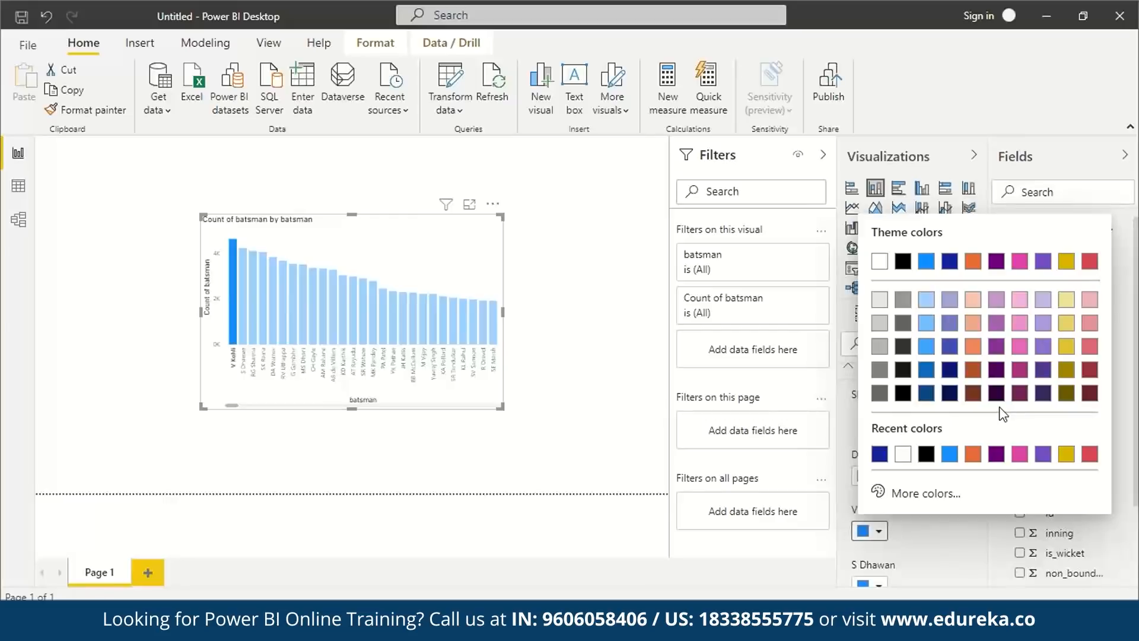
{"action": "left_click", "coordinate": [912, 509]}
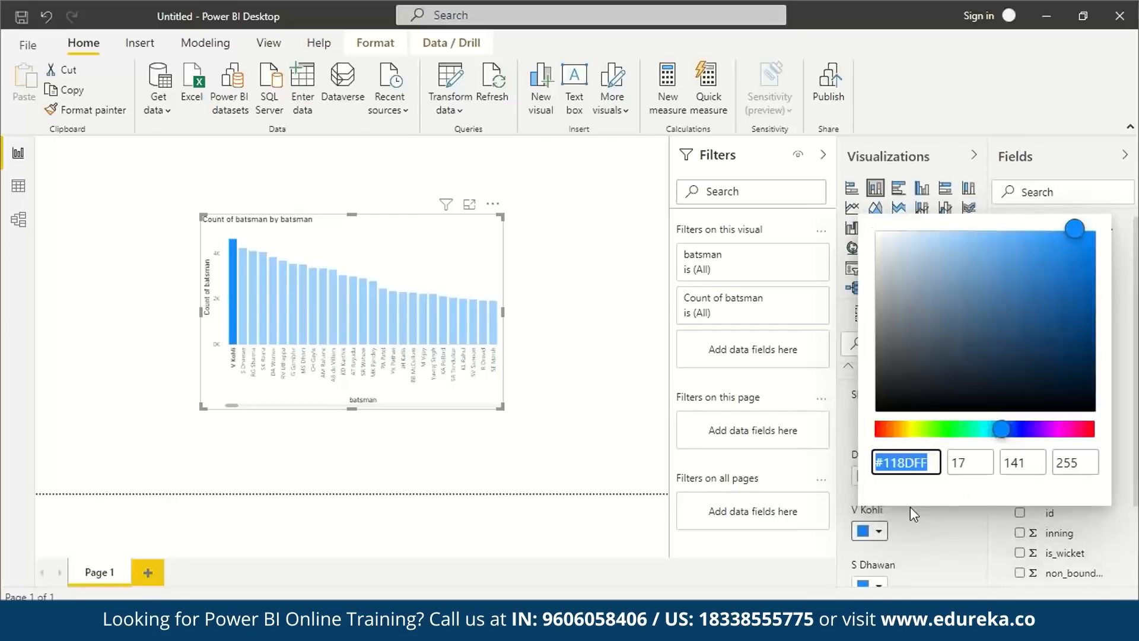
{"action": "left_click", "coordinate": [1091, 429]}
{"action": "left_click", "coordinate": [1086, 265]}
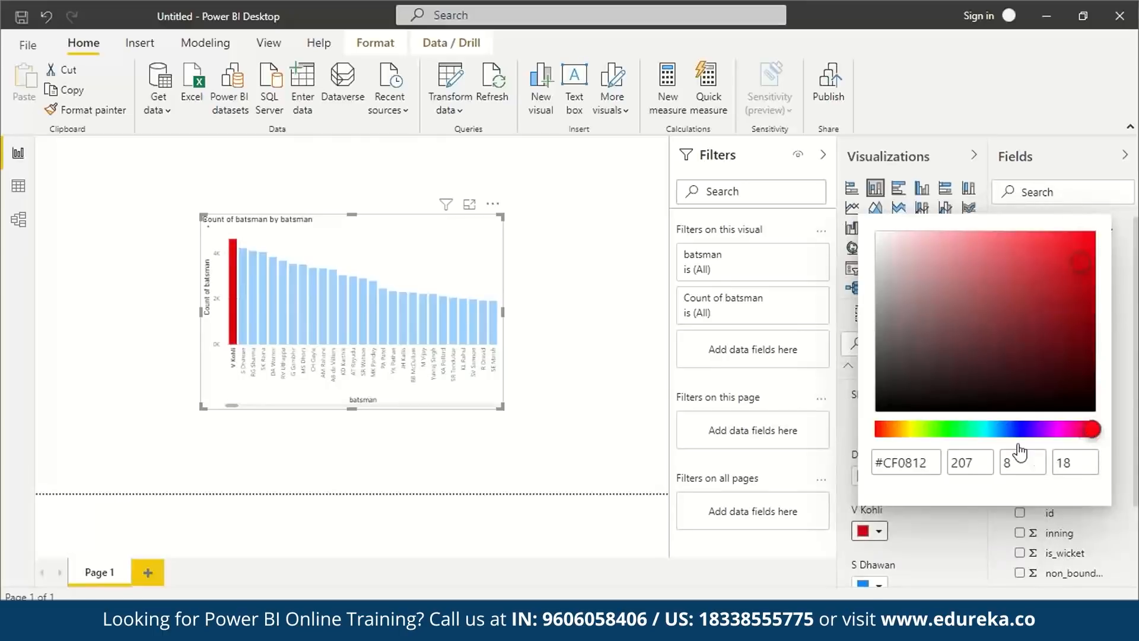
{"action": "left_click", "coordinate": [946, 535]}
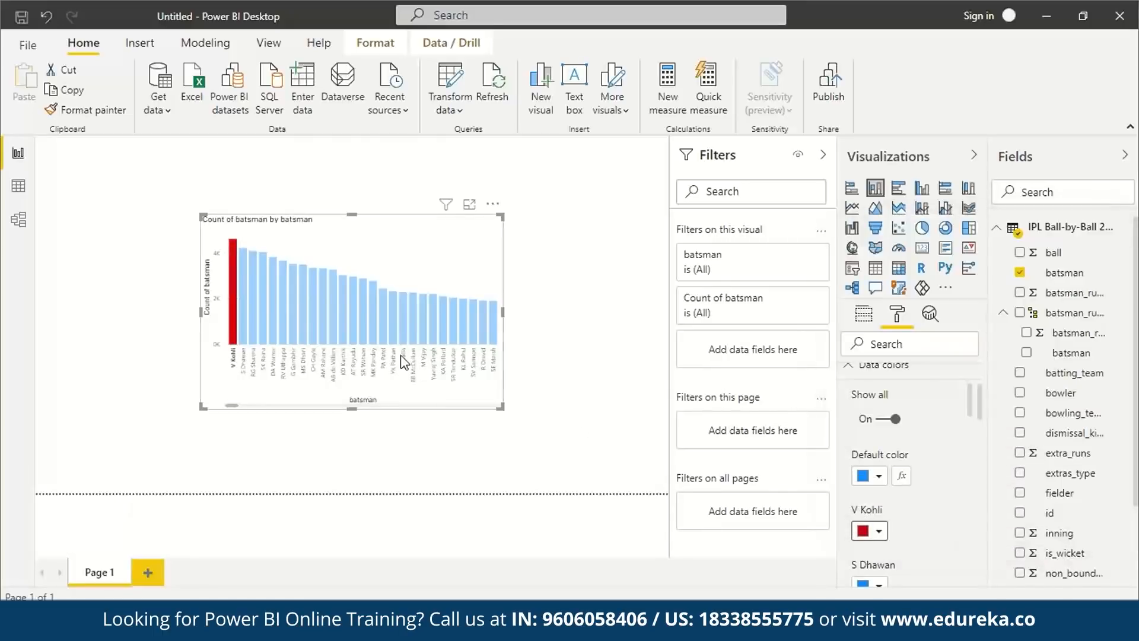
Step: Browse the batsman values in the column chart's visual-level filter and set its filter type to Top N
{"action": "left_click", "coordinate": [244, 337]}
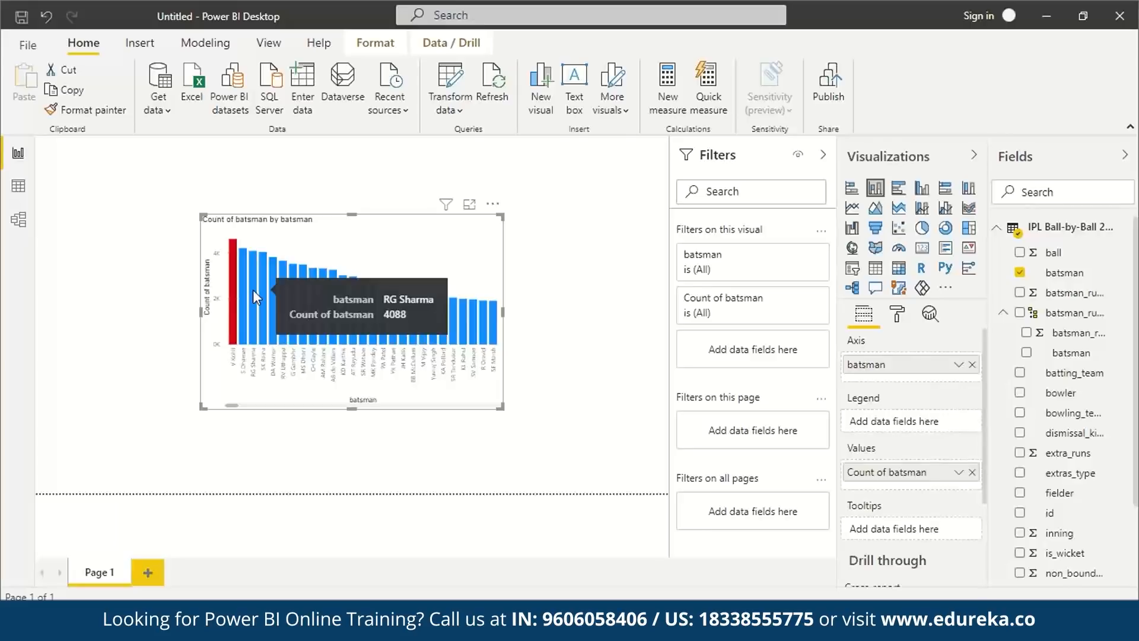
{"action": "left_click", "coordinate": [748, 261]}
{"action": "scroll", "coordinate": [765, 407], "scroll_direction": "down", "scroll_amount": 10}
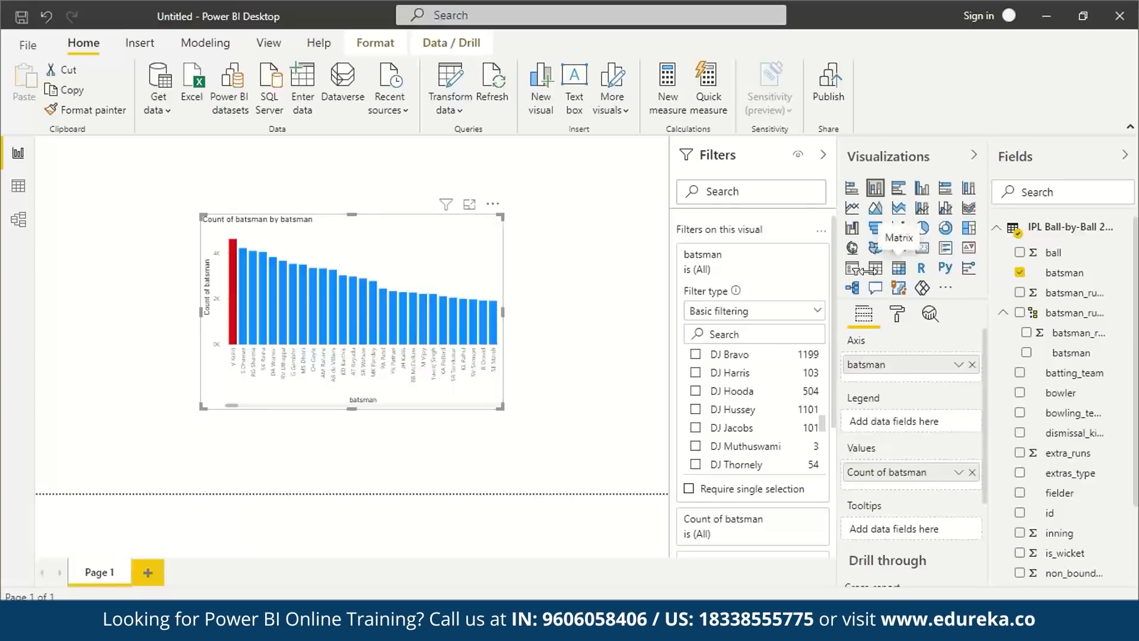
{"action": "left_click", "coordinate": [816, 310]}
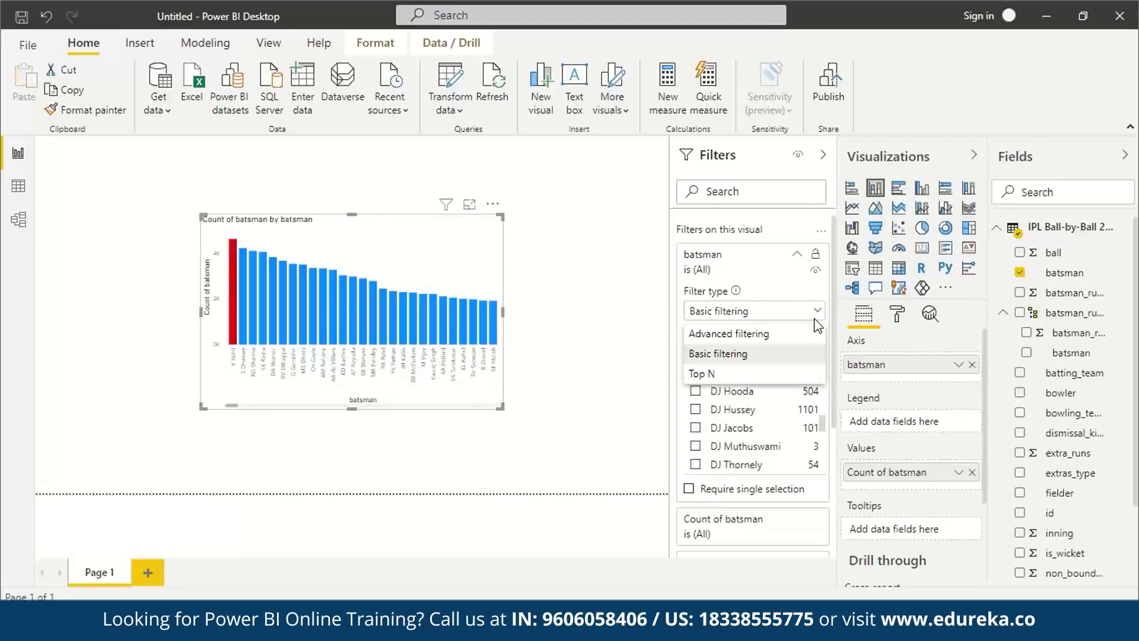
{"action": "left_click", "coordinate": [718, 373]}
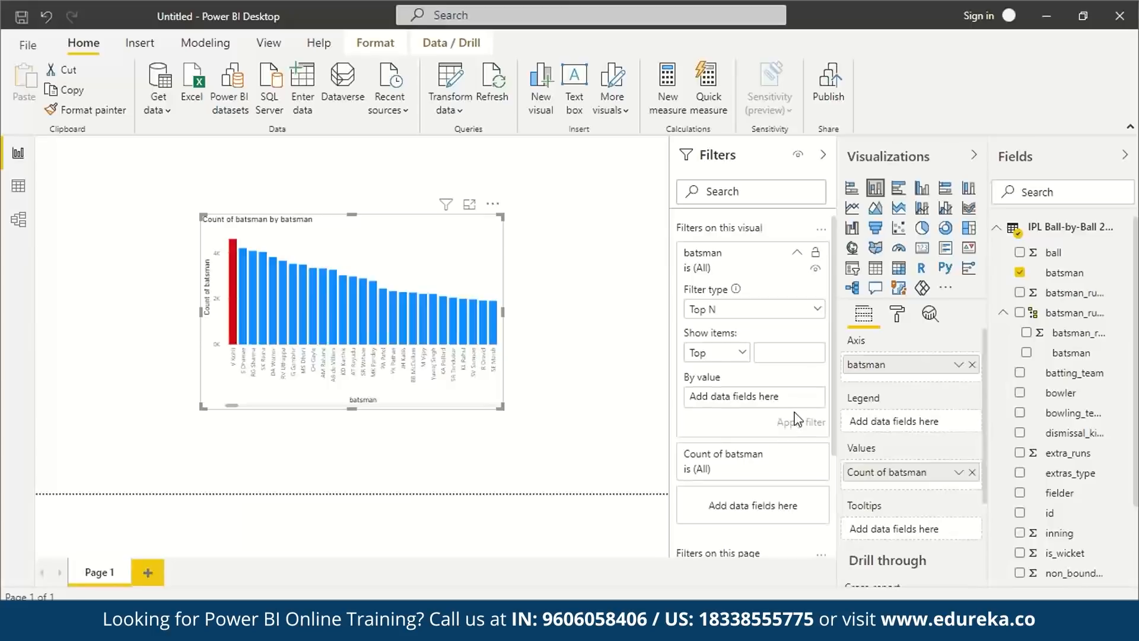
Step: Filter the column chart's Count of batsman to values less than 4000 and greater than 2000, and apply the filter
{"action": "scroll", "coordinate": [796, 415], "scroll_direction": "down", "scroll_amount": 3}
{"action": "left_click", "coordinate": [788, 324]}
{"action": "left_click", "coordinate": [781, 369]}
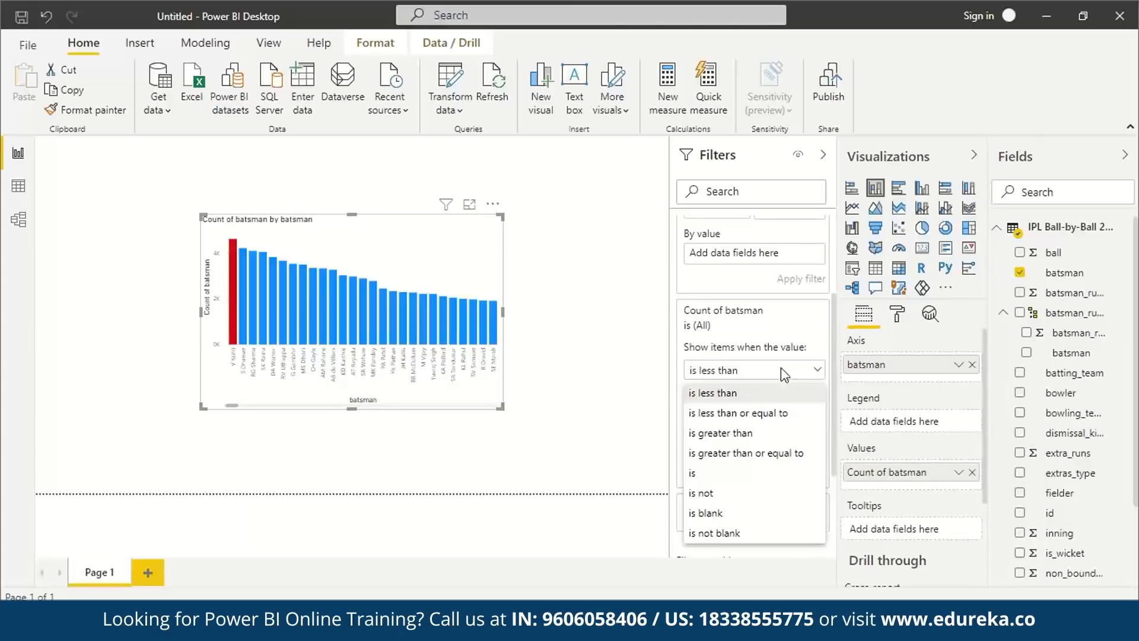
{"action": "left_click", "coordinate": [817, 370]}
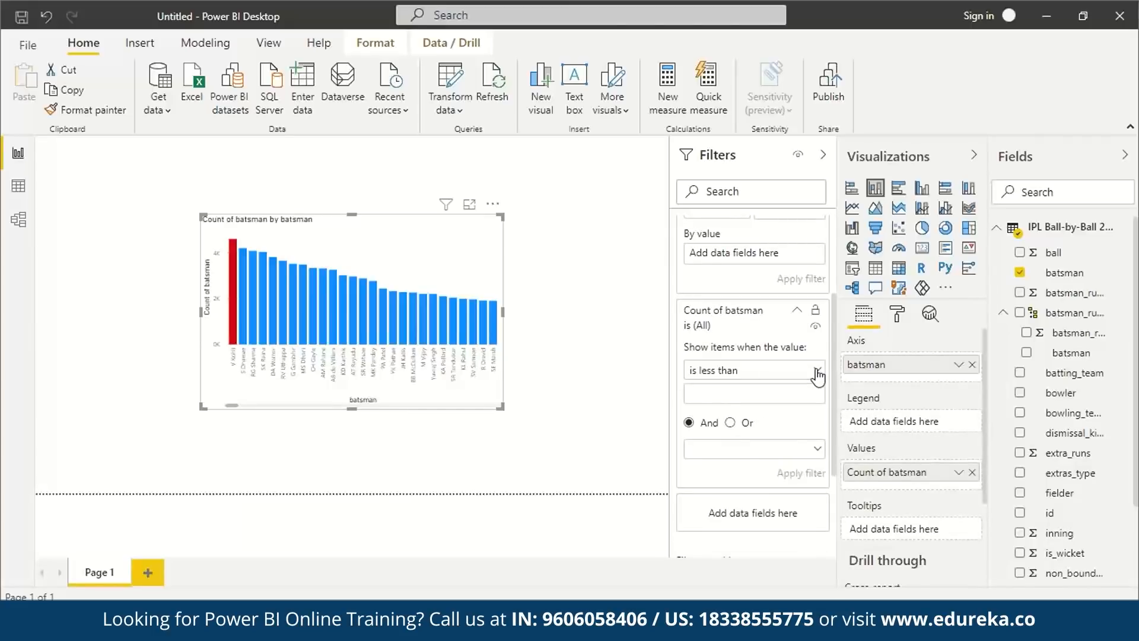
{"action": "left_click", "coordinate": [818, 373]}
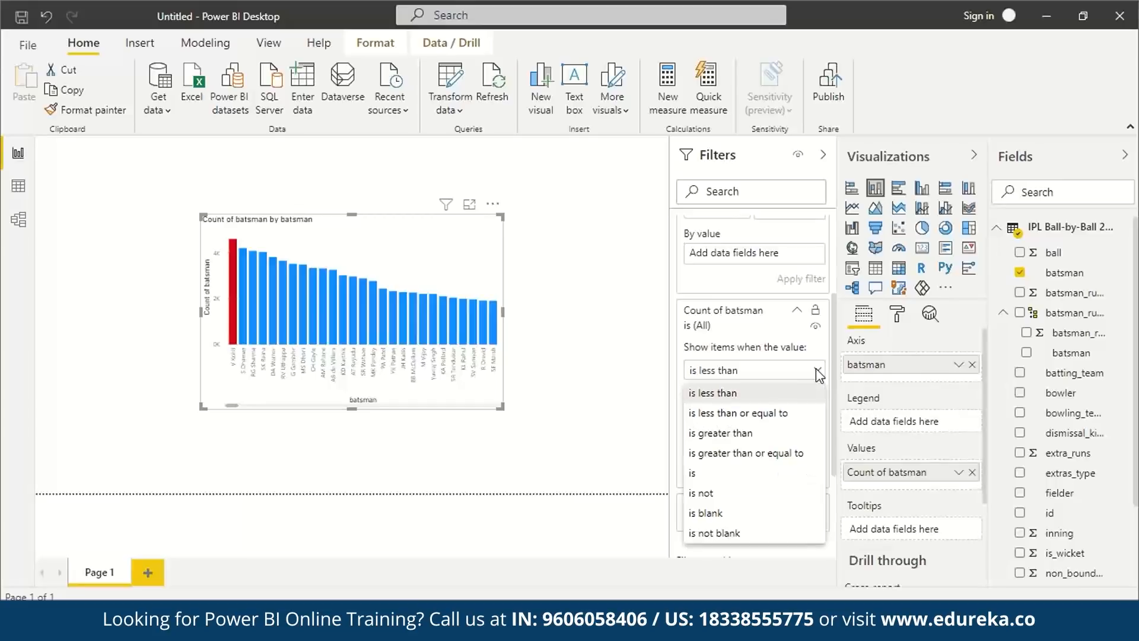
{"action": "left_click", "coordinate": [816, 368]}
{"action": "left_click", "coordinate": [765, 394]}
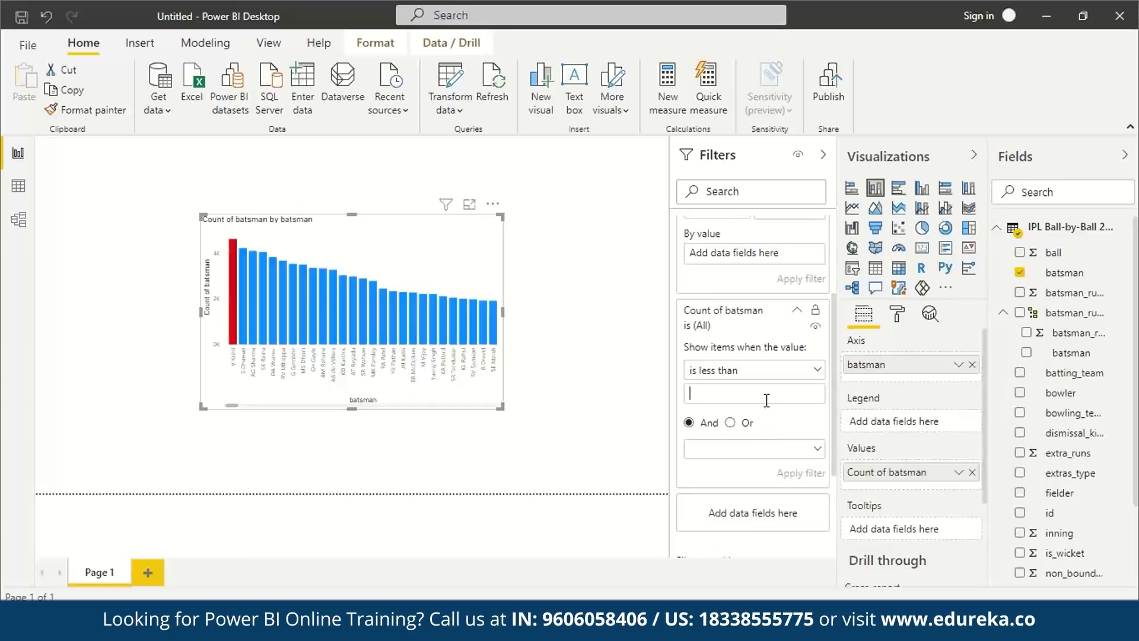
{"action": "type", "text": "4000"}
{"action": "left_click", "coordinate": [734, 471]}
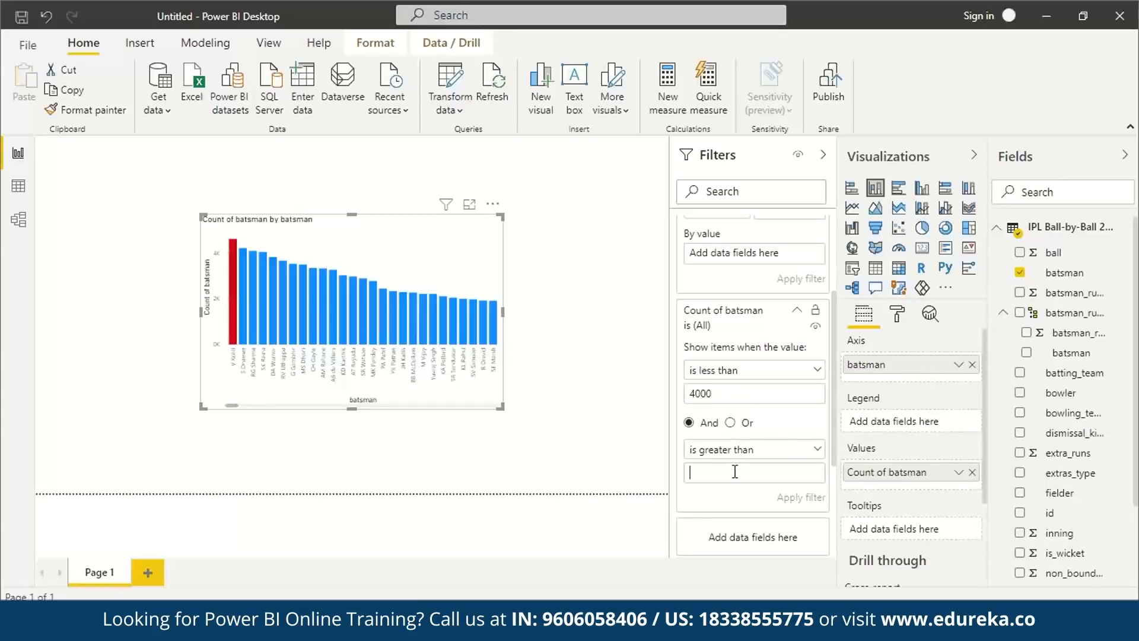
{"action": "type", "text": "2000"}
{"action": "left_click", "coordinate": [798, 497]}
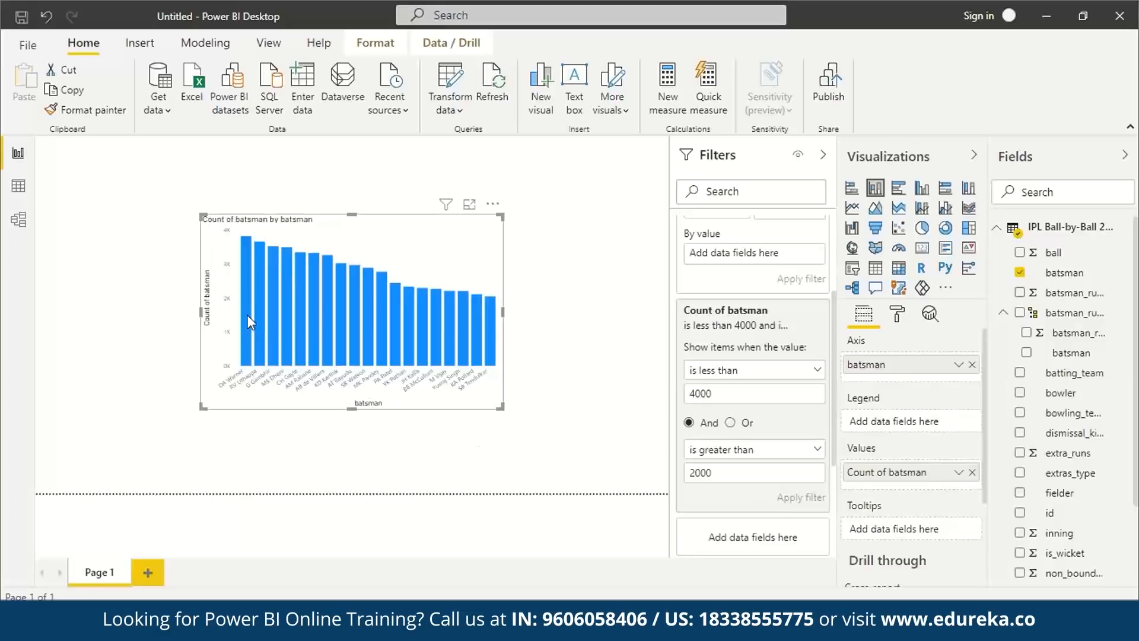
Step: Resize the filtered batsman chart, move it to the left half of the report page and deselect it
{"action": "mouse_move", "coordinate": [247, 316]}
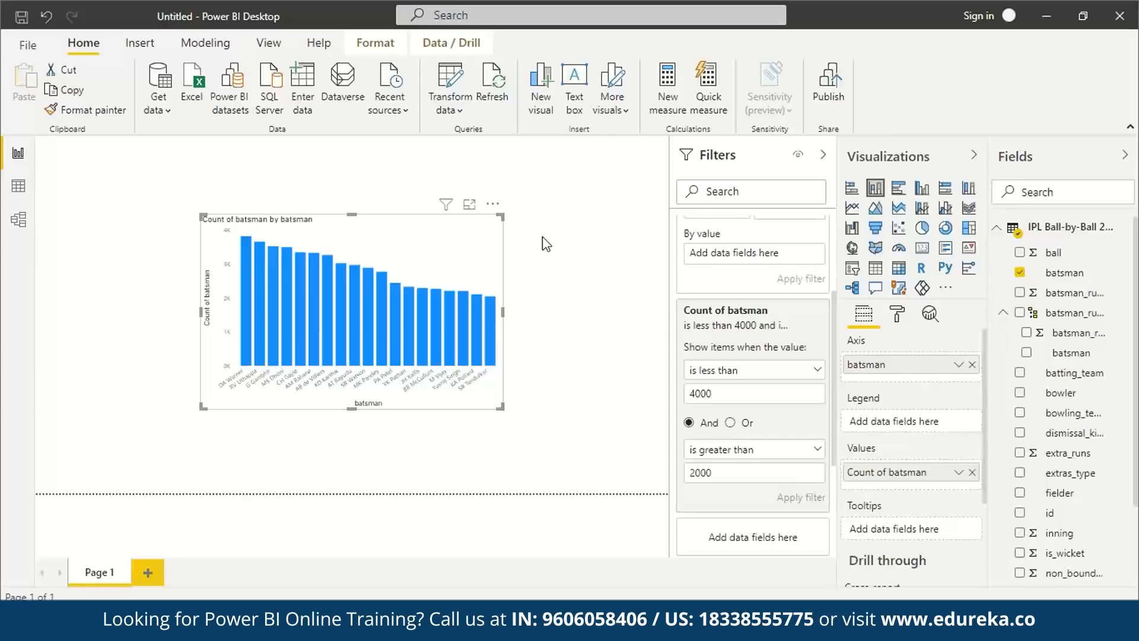
{"action": "left_click_drag", "start_coordinate": [501, 407], "coordinate": [460, 381]}
{"action": "left_click_drag", "start_coordinate": [409, 263], "coordinate": [290, 277]}
{"action": "left_click_drag", "start_coordinate": [339, 229], "coordinate": [366, 220]}
{"action": "left_click", "coordinate": [505, 255]}
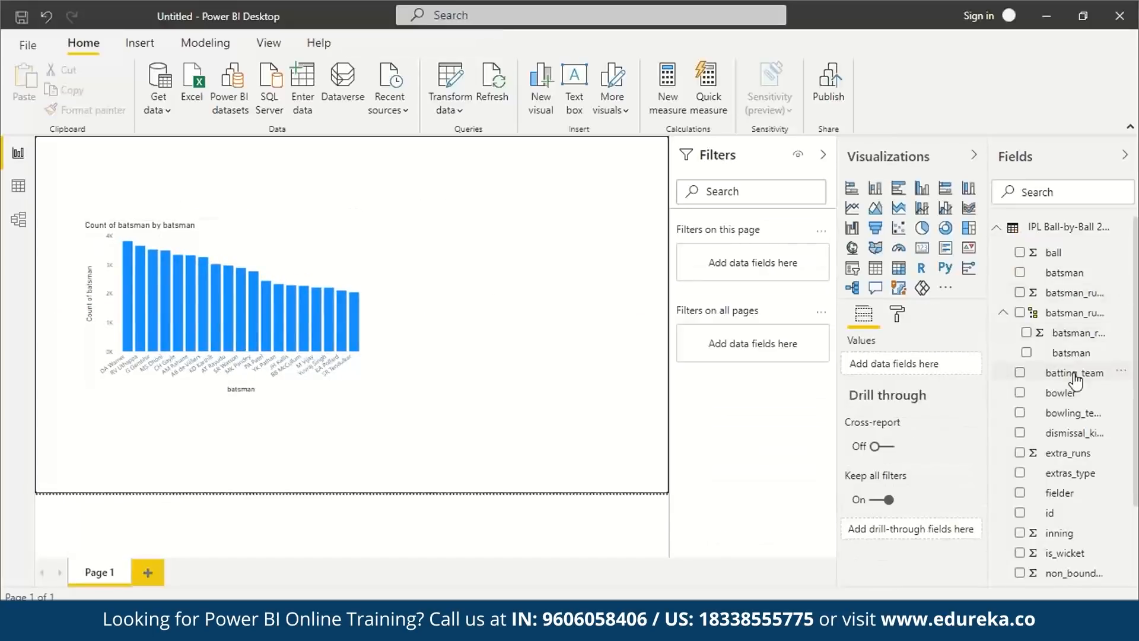
Step: Create a pie chart beside the column chart with bowler as the legend and Count of bowler as values
{"action": "left_click_drag", "start_coordinate": [1062, 392], "coordinate": [532, 323]}
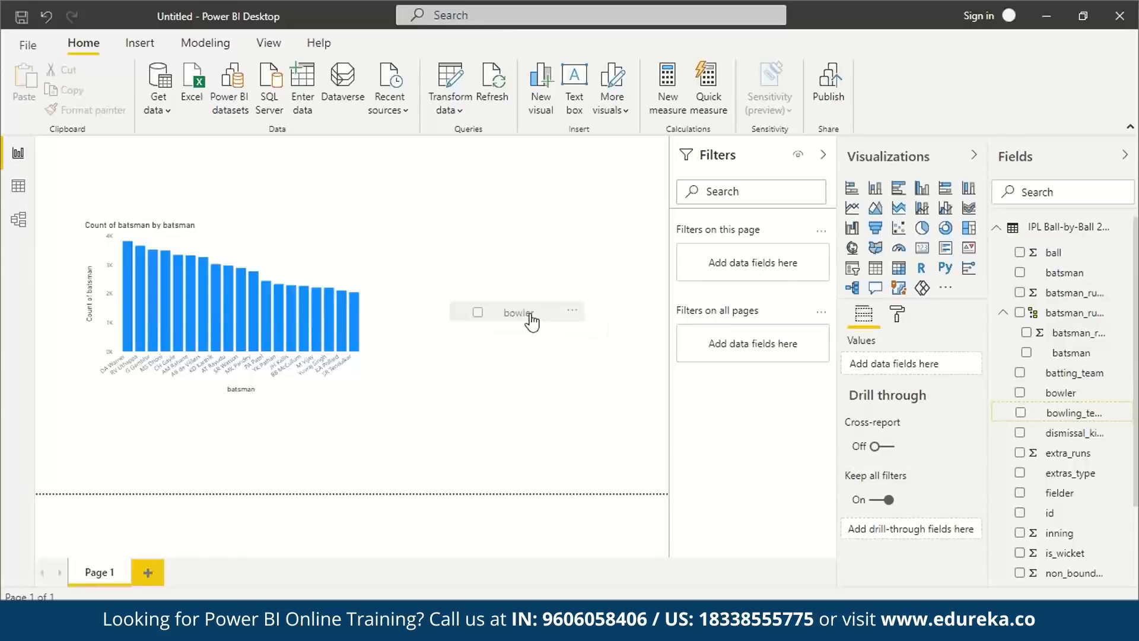
{"action": "left_click_drag", "start_coordinate": [531, 317], "coordinate": [530, 315]}
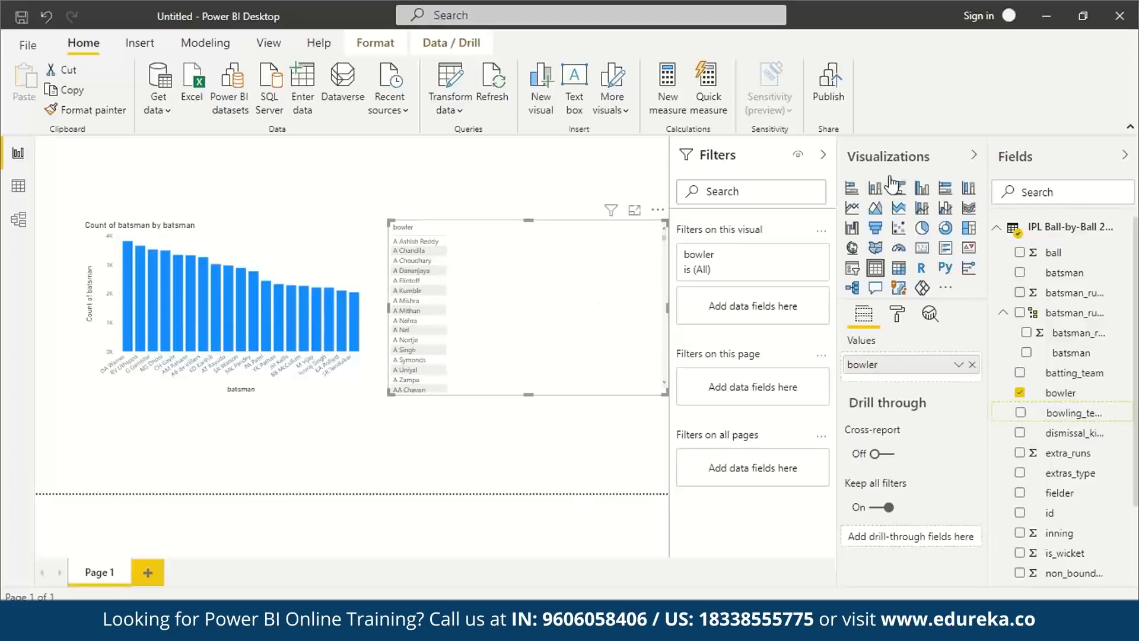
{"action": "left_click", "coordinate": [921, 235]}
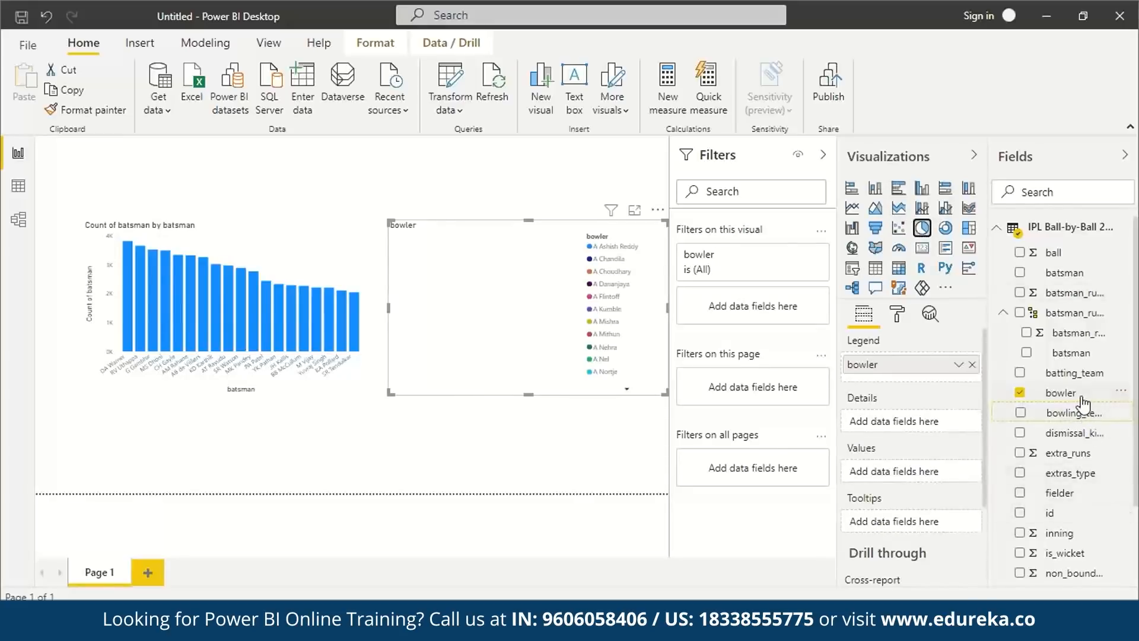
{"action": "left_click_drag", "start_coordinate": [1083, 404], "coordinate": [931, 484]}
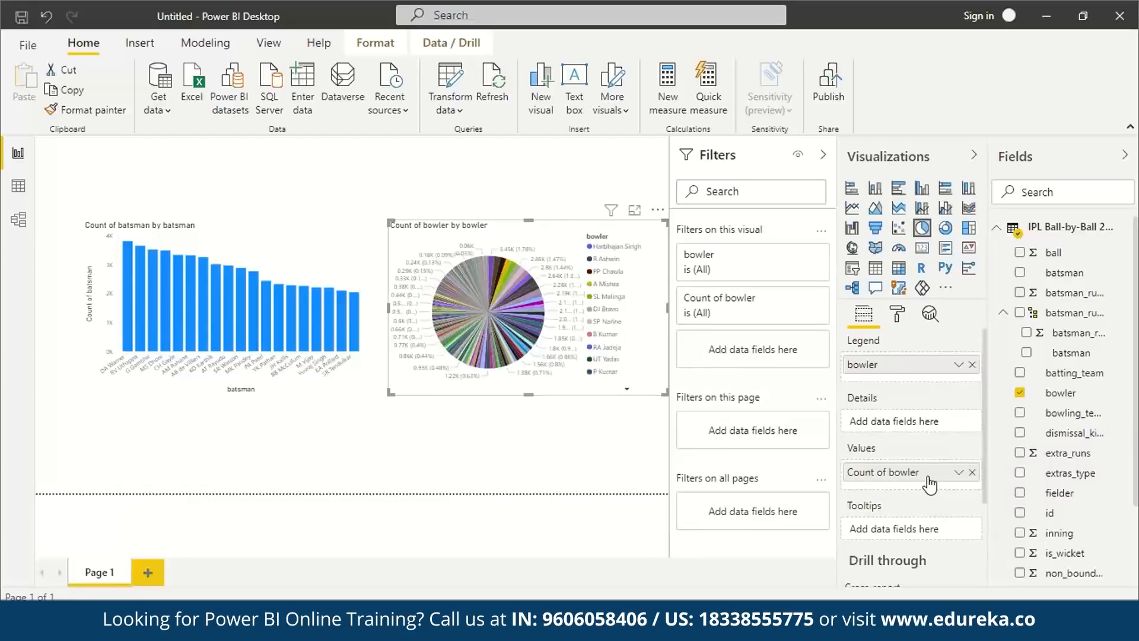
Step: Check individual bowler slices in the pie chart and expand its Count of bowler filter
{"action": "mouse_move", "coordinate": [467, 291]}
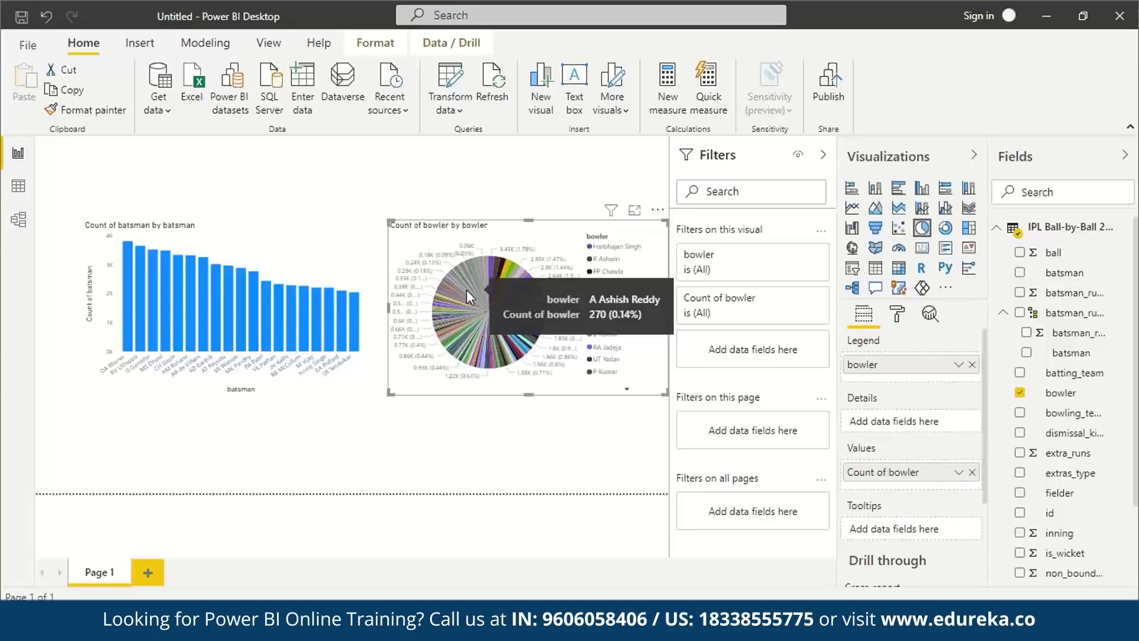
{"action": "mouse_move", "coordinate": [490, 269]}
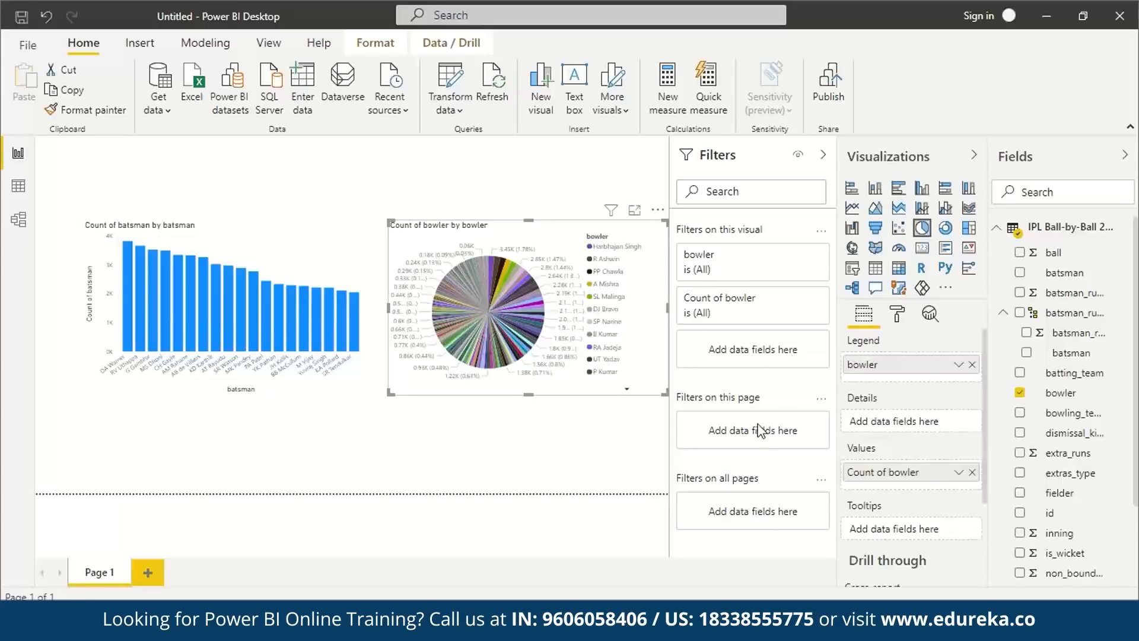
{"action": "left_click", "coordinate": [771, 303]}
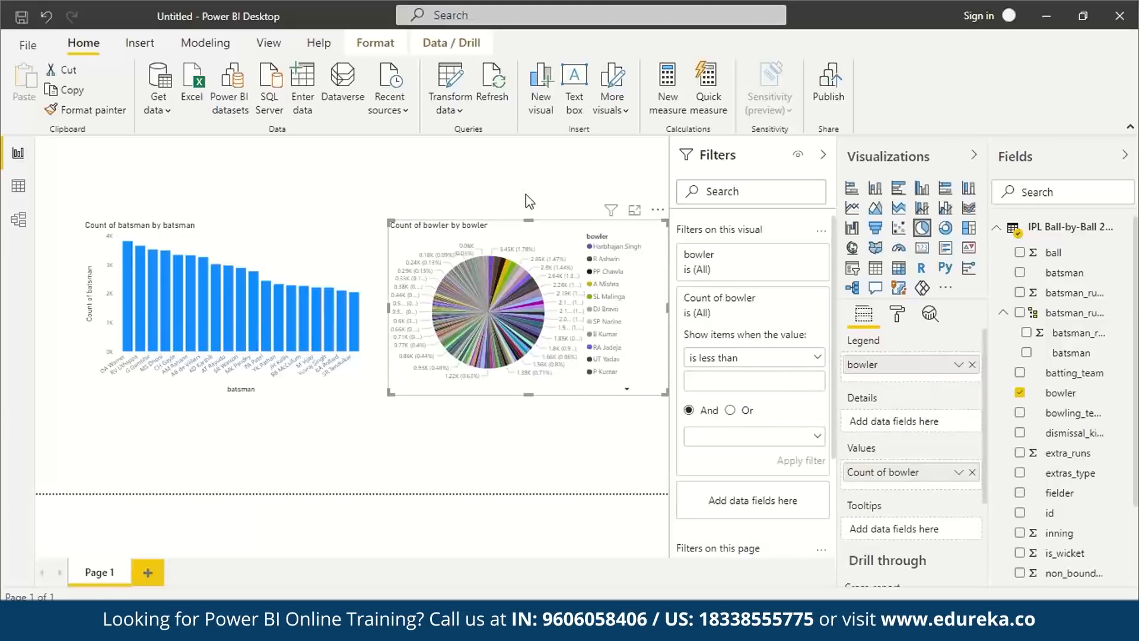
{"action": "double_click", "coordinate": [528, 142]}
{"action": "left_click", "coordinate": [482, 203]}
{"action": "left_click_drag", "start_coordinate": [665, 140], "coordinate": [570, 220]}
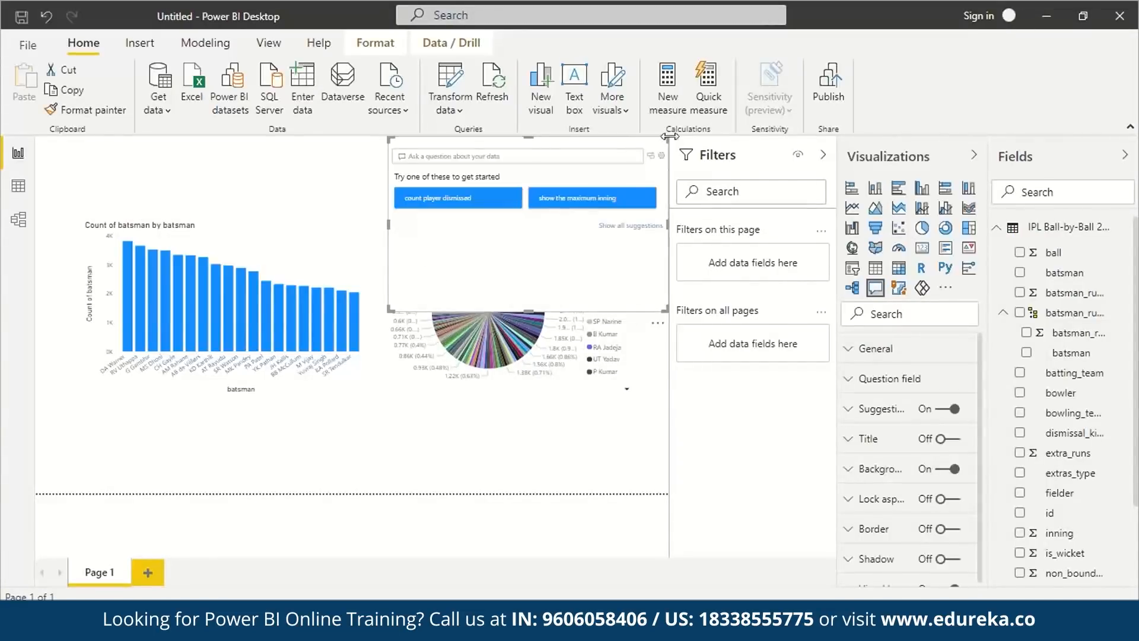
{"action": "key", "text": "Delete"}
Step: Filter the pie chart's Count of bowler to values less than 2000 and greater than 1000, and apply the filter
{"action": "left_click", "coordinate": [493, 261]}
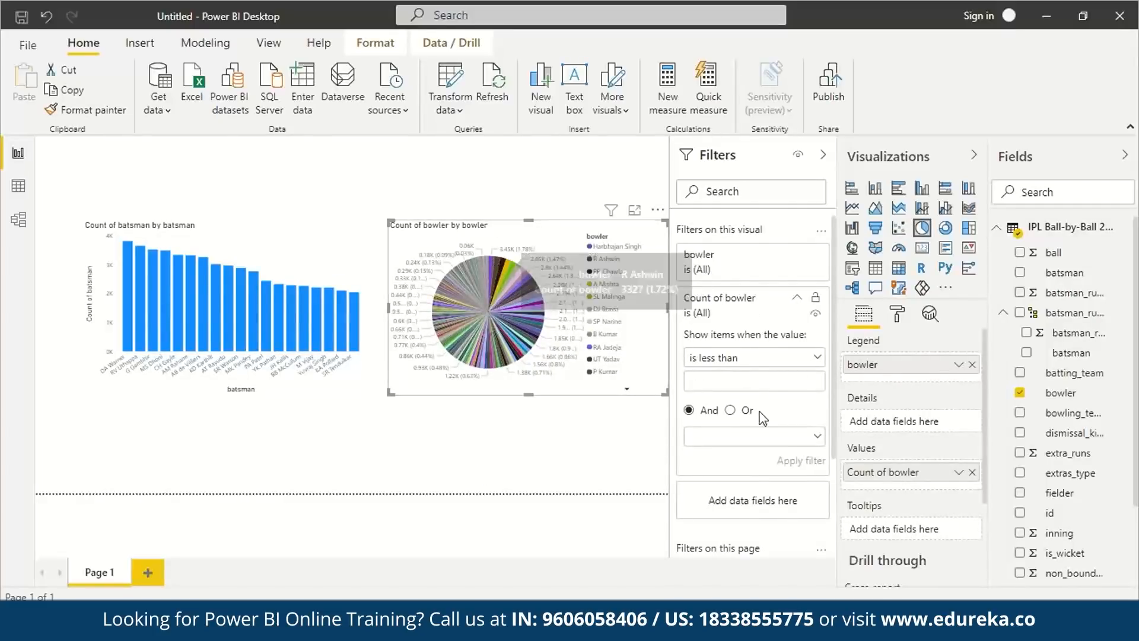
{"action": "left_click", "coordinate": [756, 381]}
{"action": "type", "text": "2000"}
{"action": "type", "text": "100"}
{"action": "type", "text": "0"}
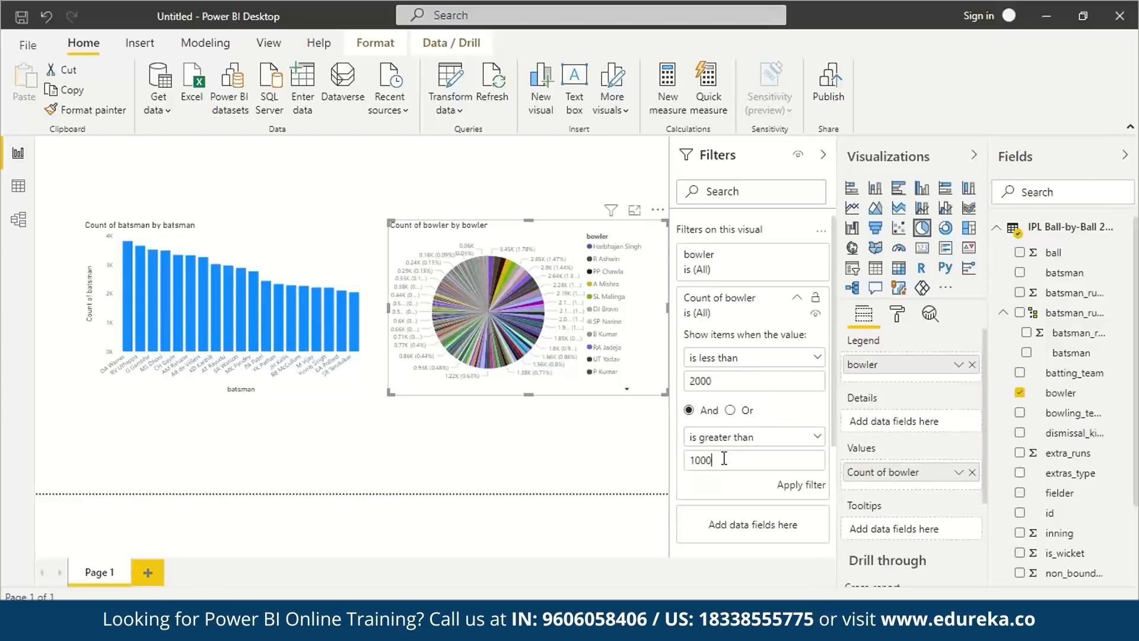
{"action": "left_click", "coordinate": [799, 497]}
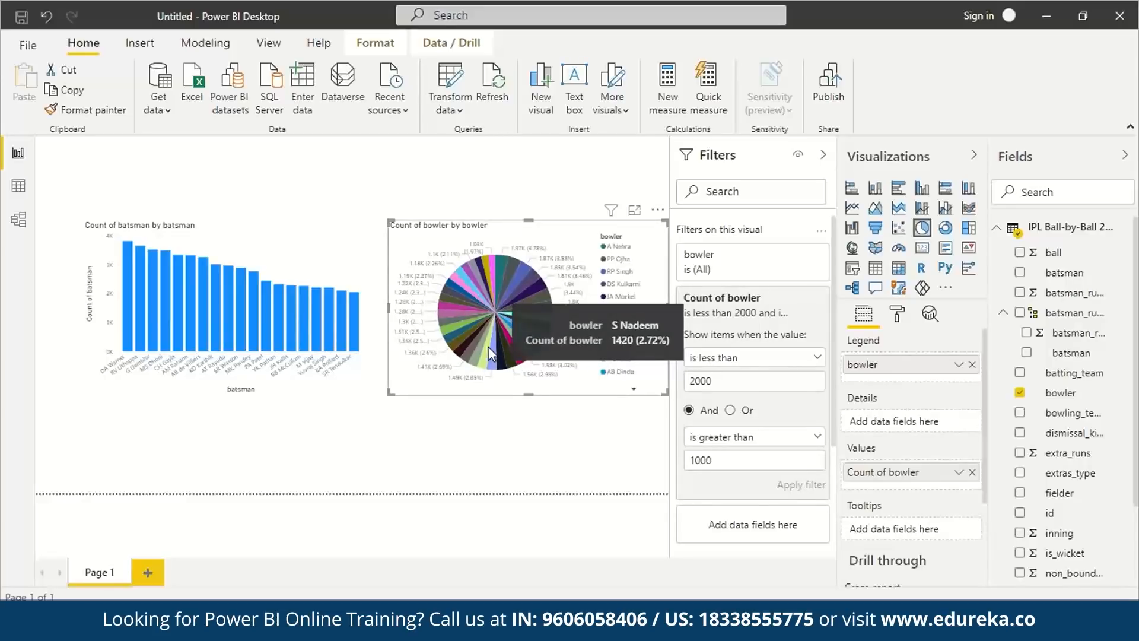
Step: Enlarge the bowler pie chart and shift the batsman column chart further left so both fit side by side, leaving nothing selected
{"action": "left_click_drag", "start_coordinate": [389, 219], "coordinate": [372, 213]}
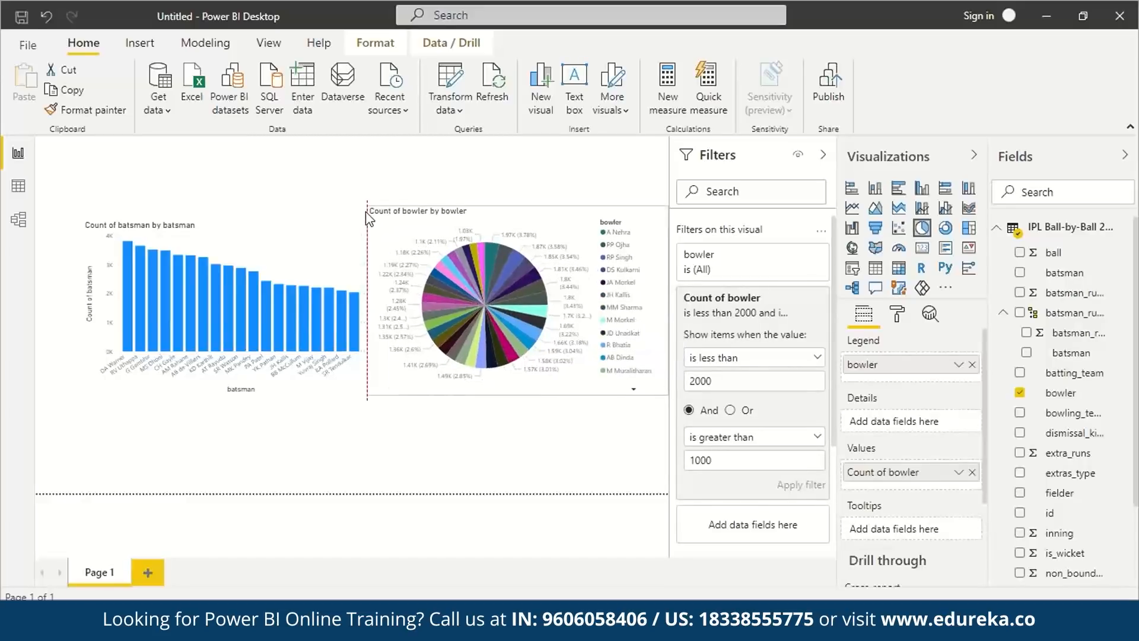
{"action": "left_click", "coordinate": [212, 300]}
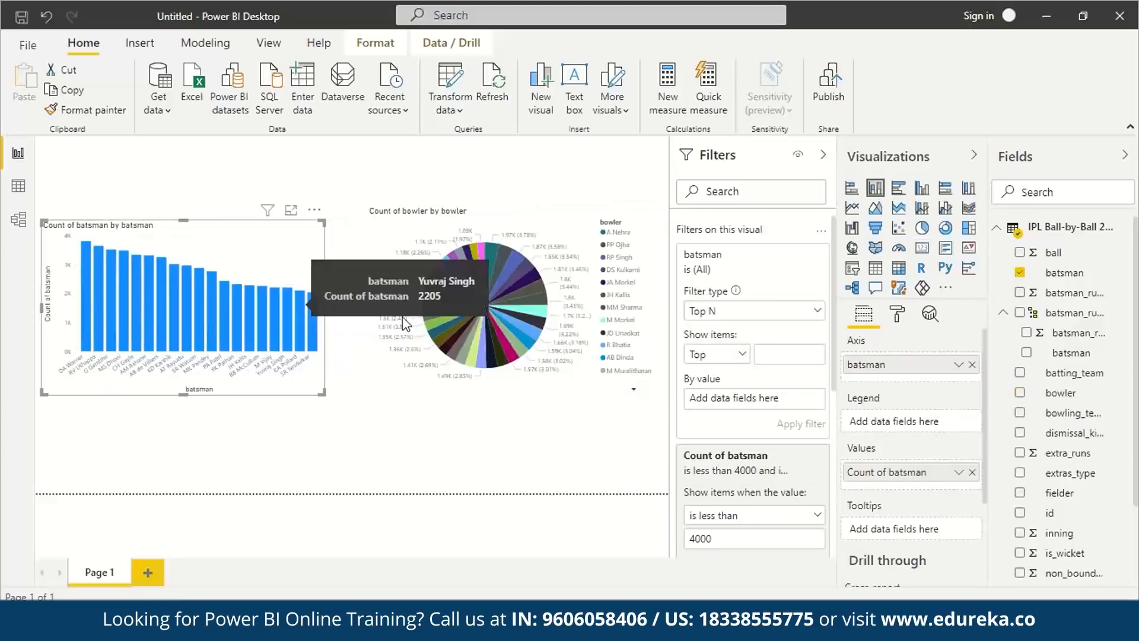
{"action": "left_click", "coordinate": [385, 356]}
{"action": "left_click_drag", "start_coordinate": [374, 394], "coordinate": [347, 402]}
{"action": "left_click", "coordinate": [510, 436]}
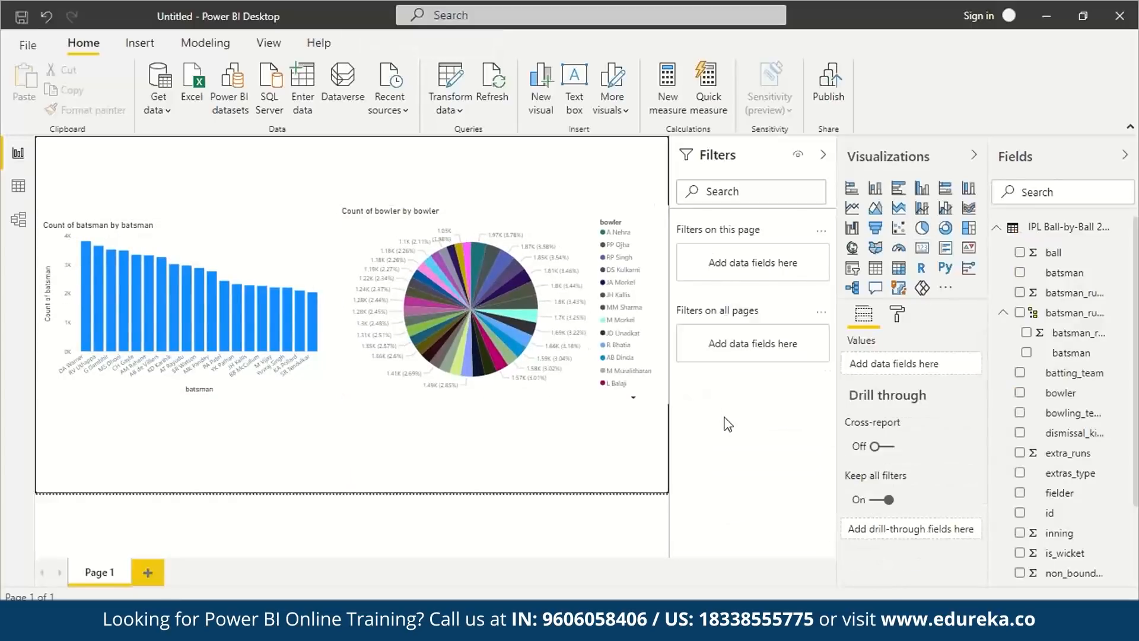
{"action": "left_click", "coordinate": [554, 380]}
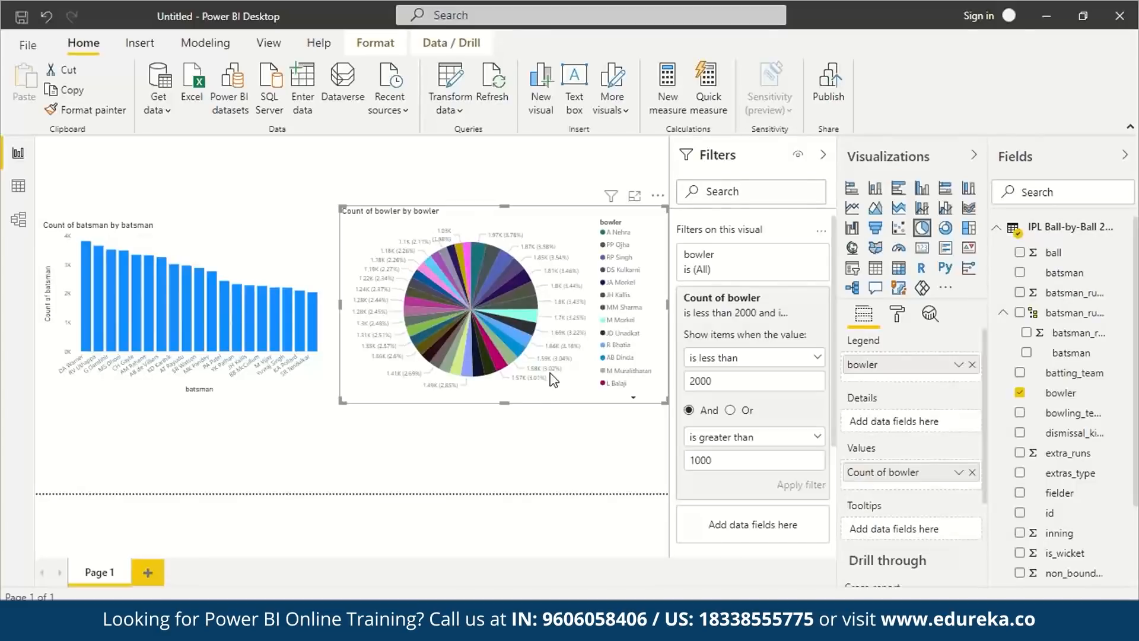
{"action": "left_click", "coordinate": [502, 470]}
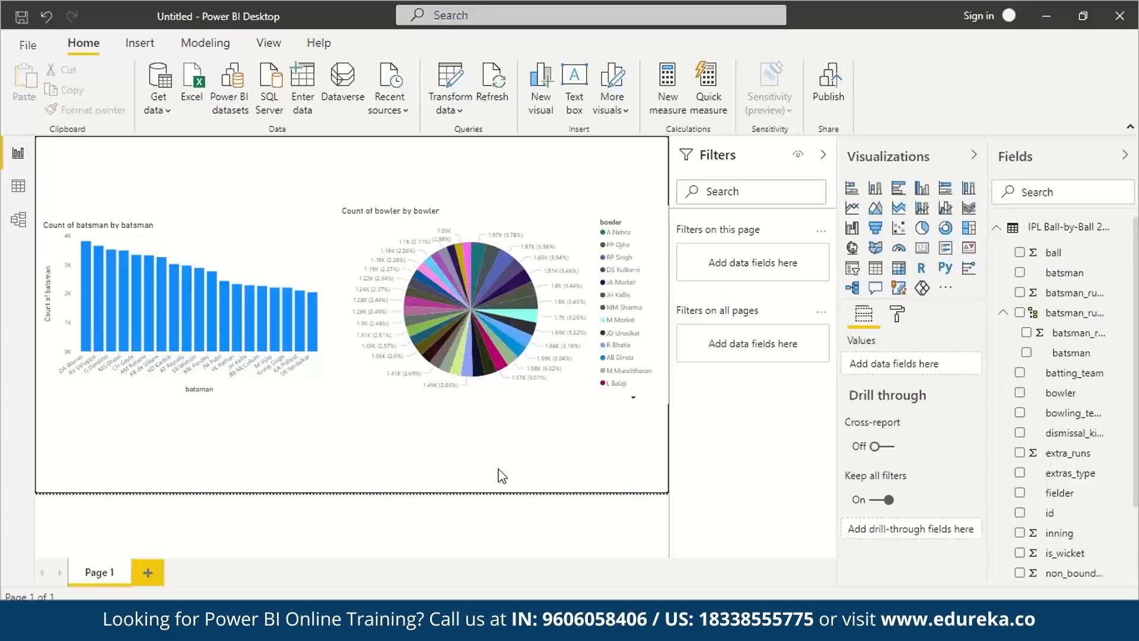
Step: Add a second report page, collapse the IPL Ball-by-Ball table's fields and expand those of the IPL Matches table
{"action": "left_click", "coordinate": [148, 572]}
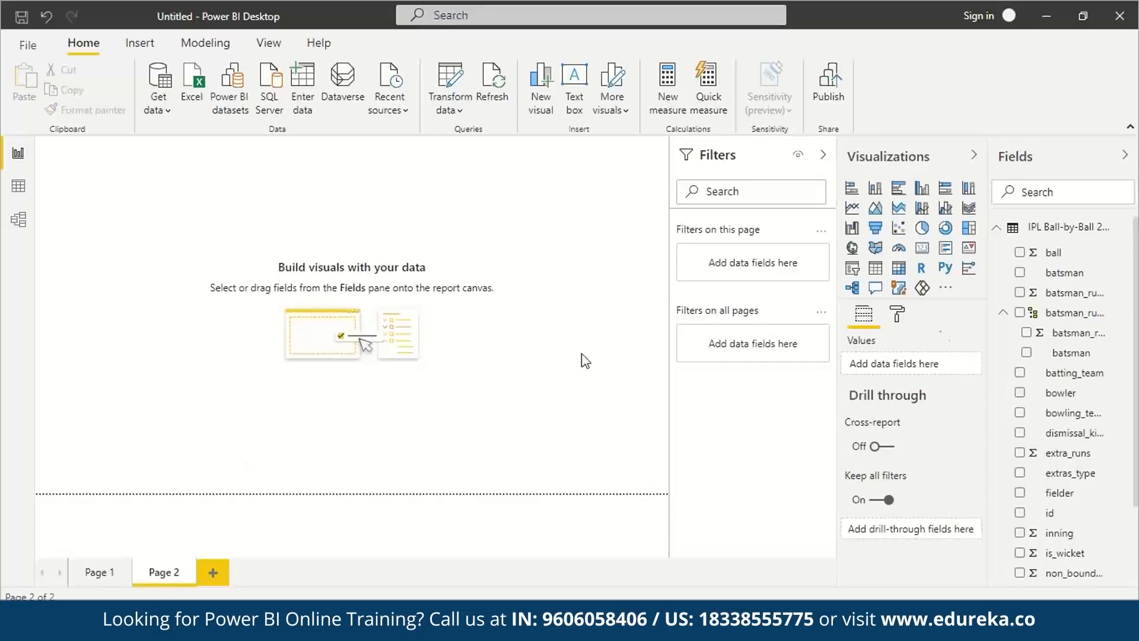
{"action": "scroll", "coordinate": [1059, 427], "scroll_direction": "down", "scroll_amount": 3}
{"action": "scroll", "coordinate": [1062, 428], "scroll_direction": "up", "scroll_amount": 1}
{"action": "scroll", "coordinate": [1062, 428], "scroll_direction": "down", "scroll_amount": 1}
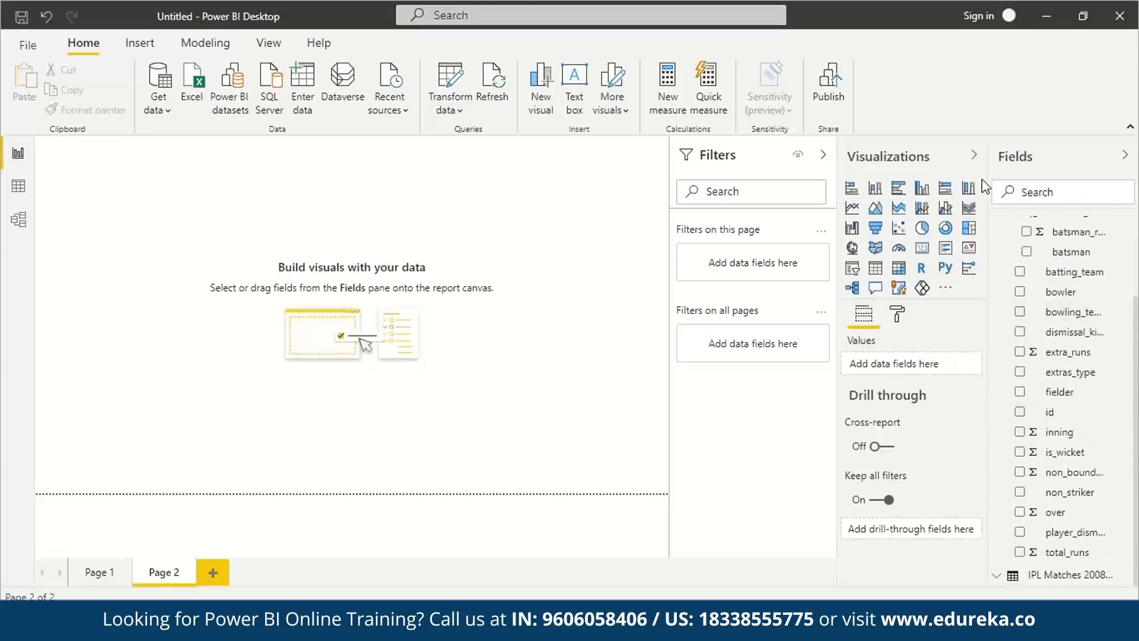
{"action": "left_click", "coordinate": [999, 227]}
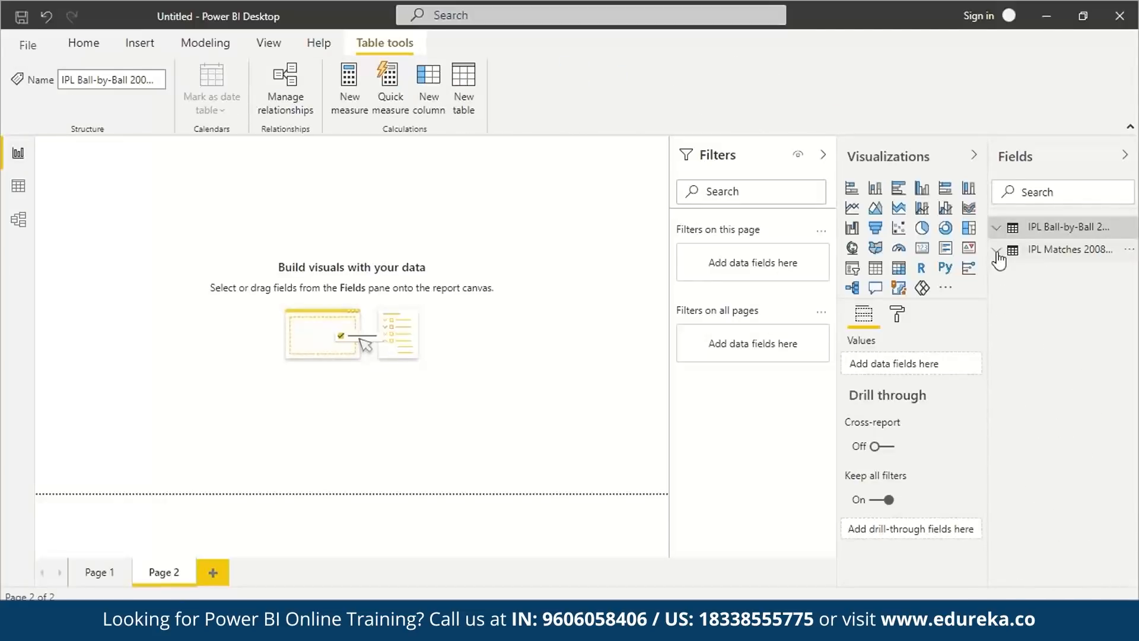
{"action": "left_click", "coordinate": [998, 251]}
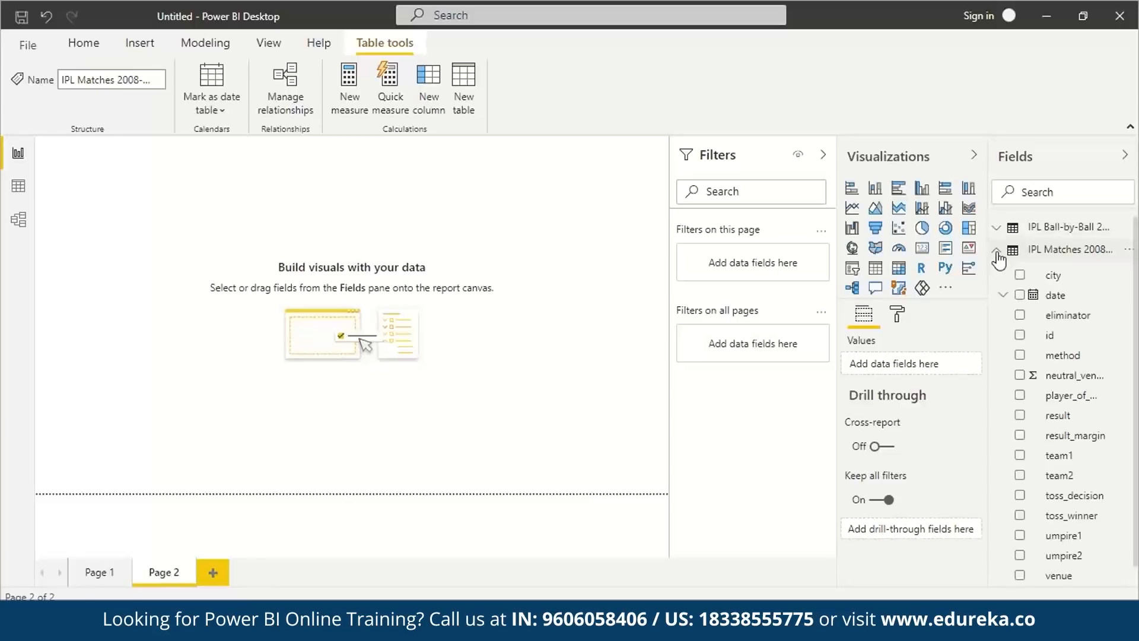
Step: Create a donut chart with toss_winner as the legend and Count of toss_winner as values, and enlarge it
{"action": "scroll", "coordinate": [1068, 506], "scroll_direction": "down", "scroll_amount": 1}
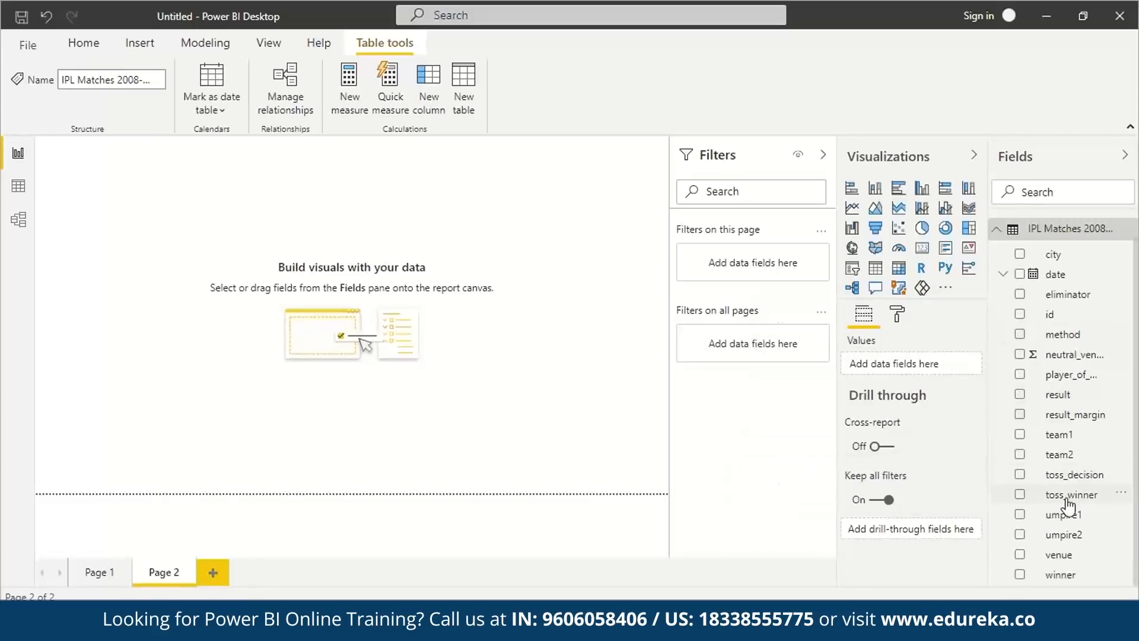
{"action": "left_click", "coordinate": [1067, 500]}
{"action": "left_click_drag", "start_coordinate": [1067, 505], "coordinate": [280, 293]}
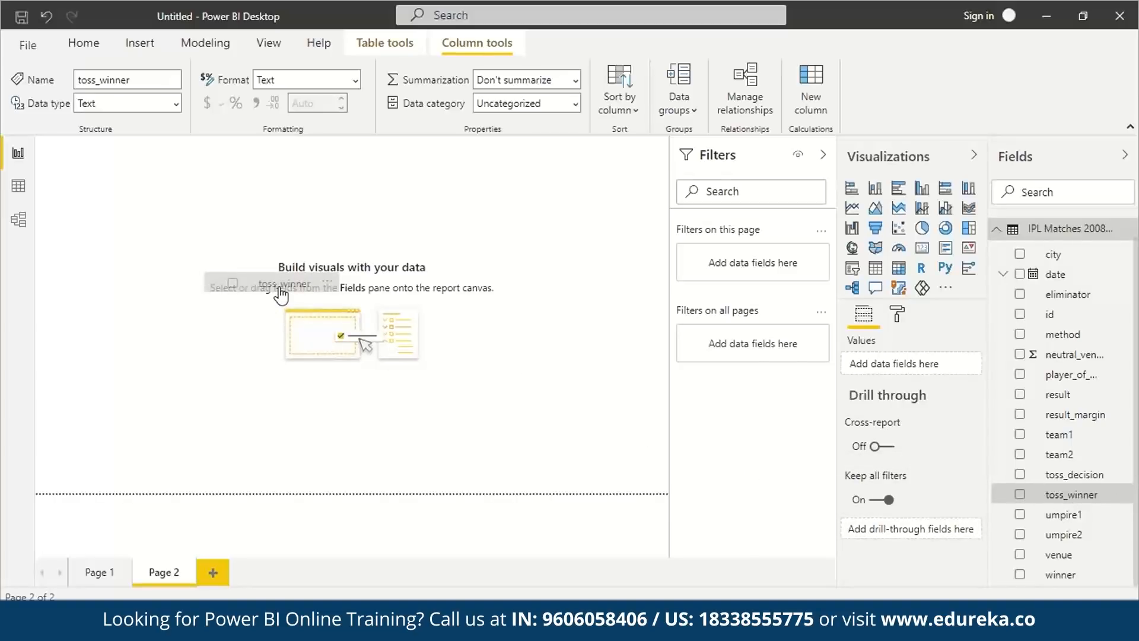
{"action": "left_click_drag", "start_coordinate": [280, 294], "coordinate": [280, 292]}
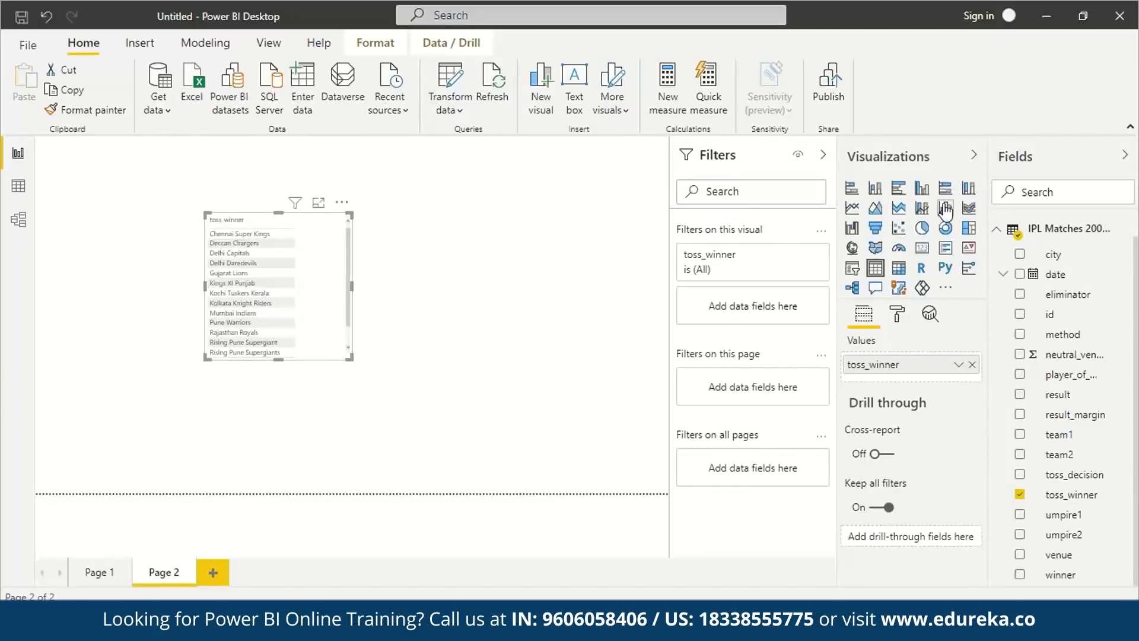
{"action": "left_click", "coordinate": [945, 236]}
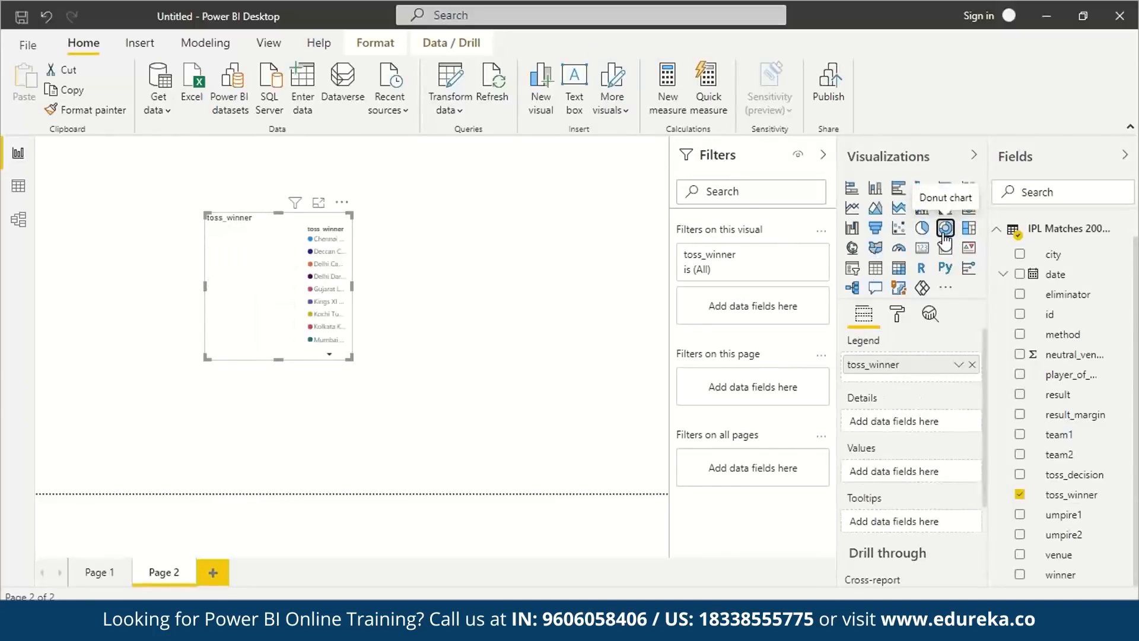
{"action": "left_click_drag", "start_coordinate": [1094, 496], "coordinate": [946, 473]}
{"action": "left_click_drag", "start_coordinate": [351, 359], "coordinate": [473, 445]}
{"action": "left_click_drag", "start_coordinate": [474, 217], "coordinate": [553, 178]}
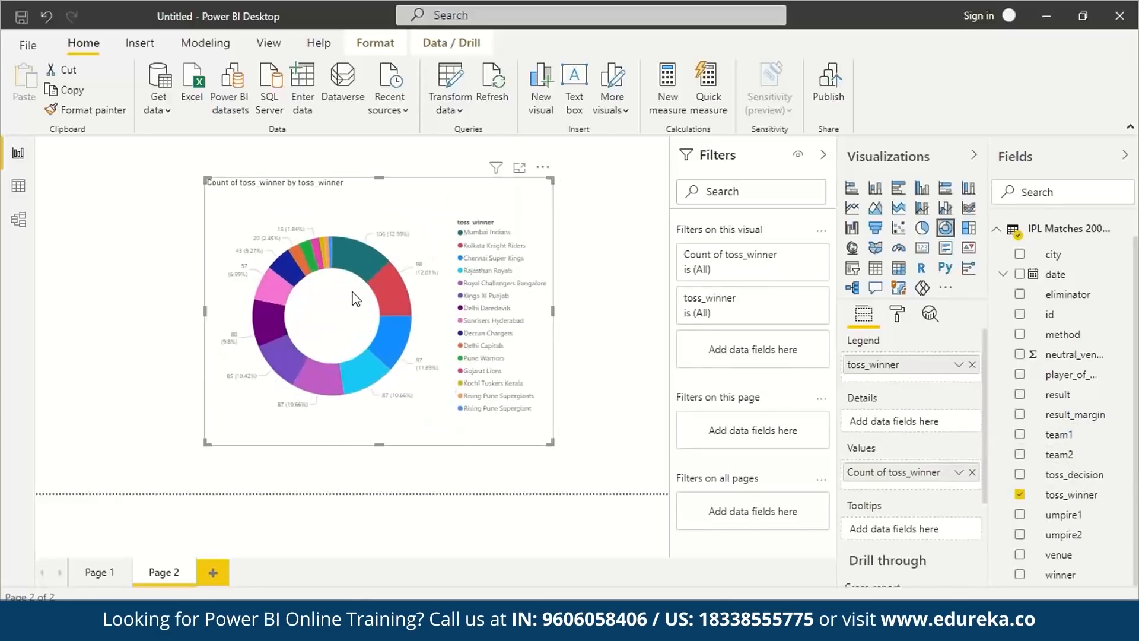
{"action": "mouse_move", "coordinate": [377, 262]}
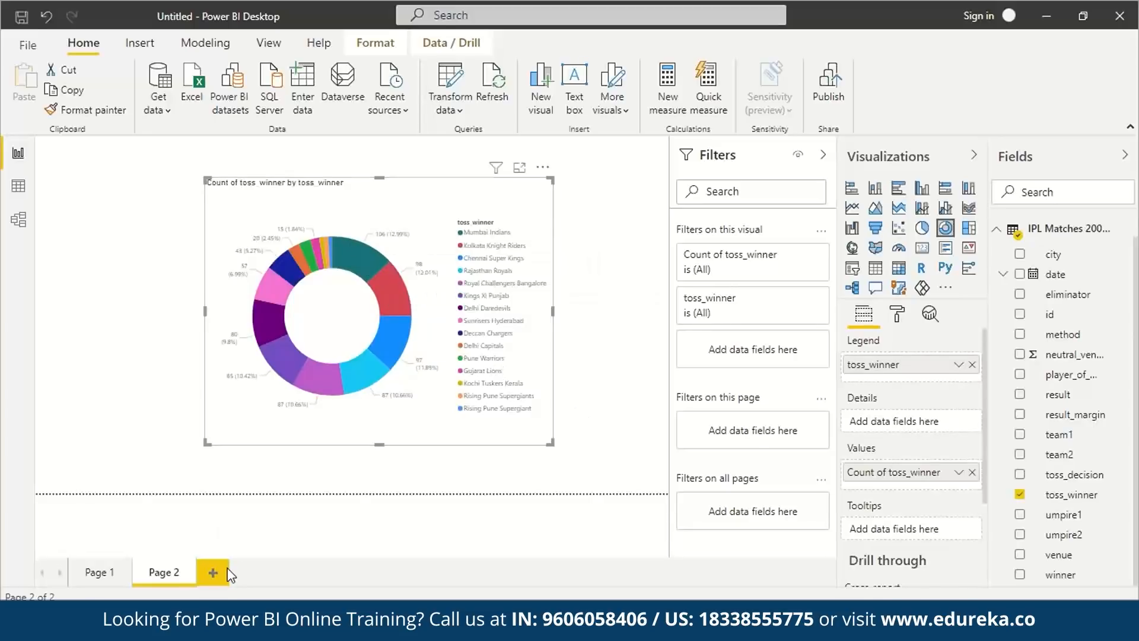
Step: On a new third page, create a large stacked bar chart with venue as the axis and Count of venue as values
{"action": "left_click", "coordinate": [213, 572]}
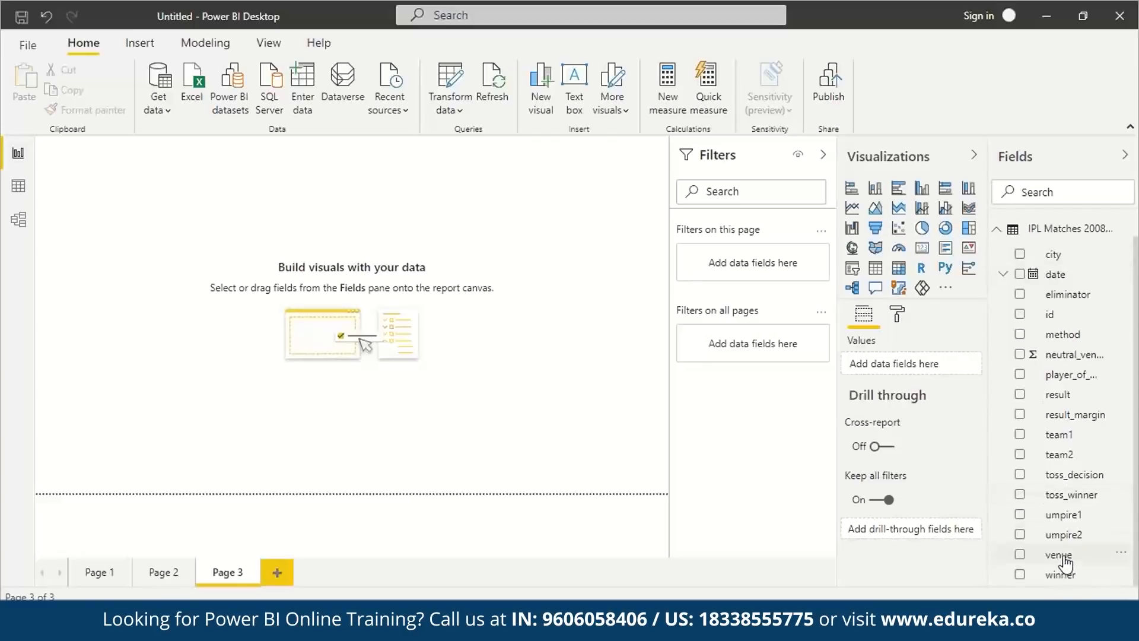
{"action": "left_click_drag", "start_coordinate": [1064, 561], "coordinate": [292, 244]}
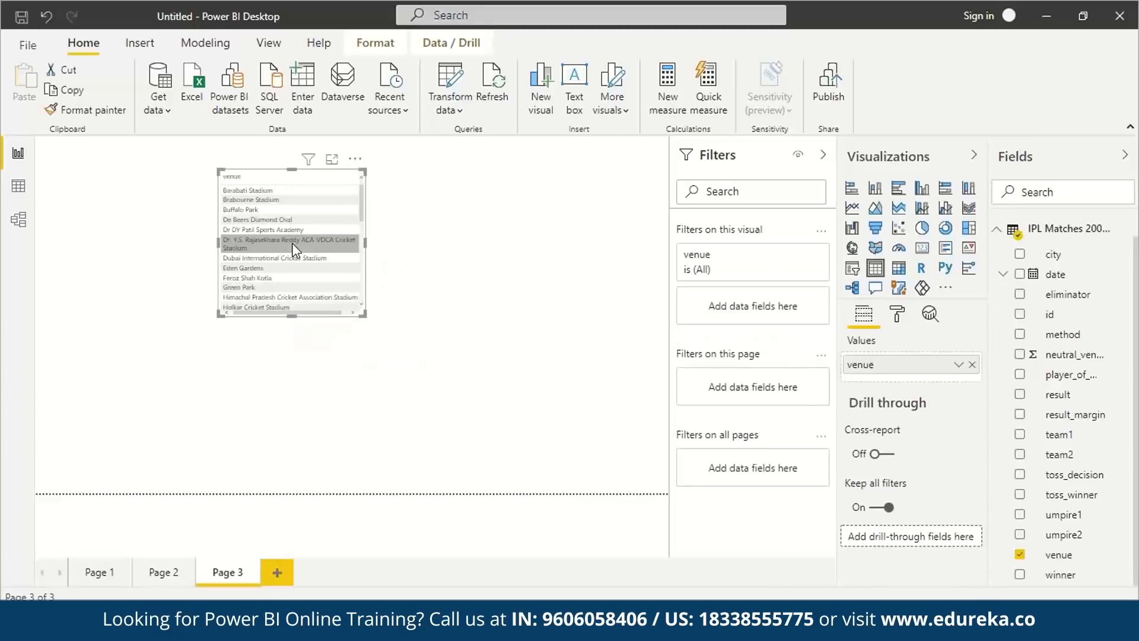
{"action": "left_click", "coordinate": [877, 191]}
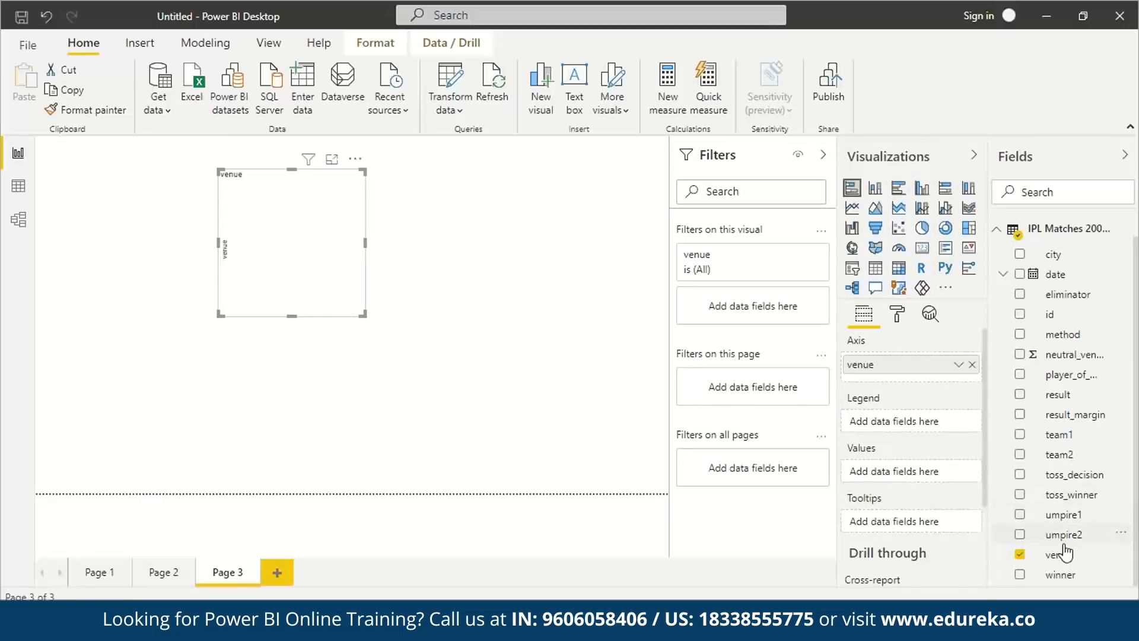
{"action": "left_click_drag", "start_coordinate": [1037, 558], "coordinate": [932, 475]}
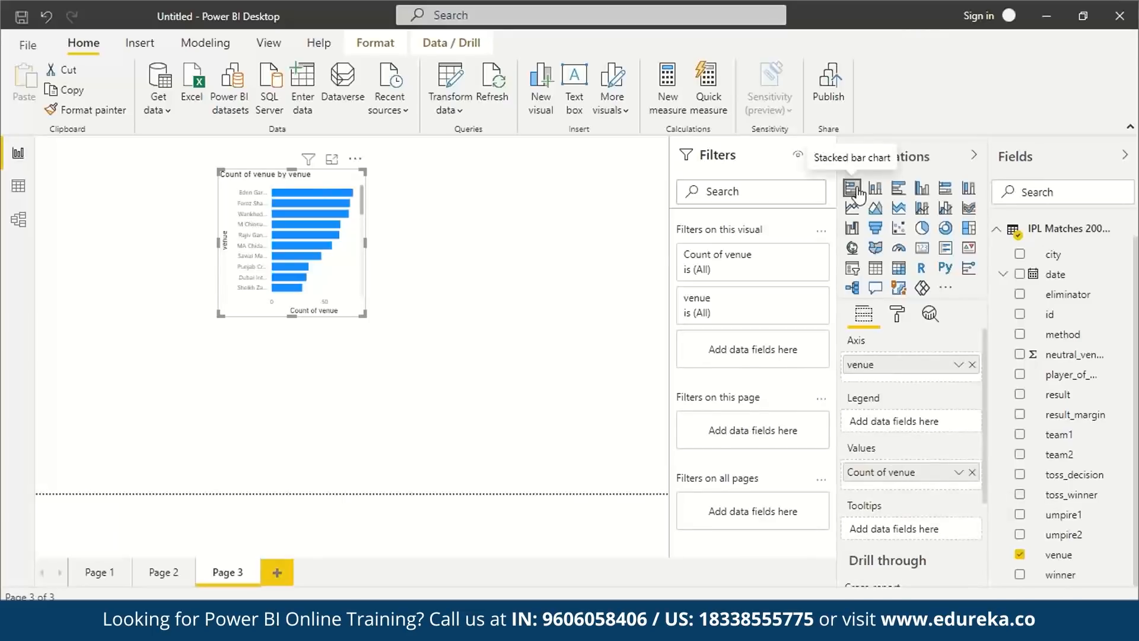
{"action": "left_click_drag", "start_coordinate": [364, 315], "coordinate": [550, 454]}
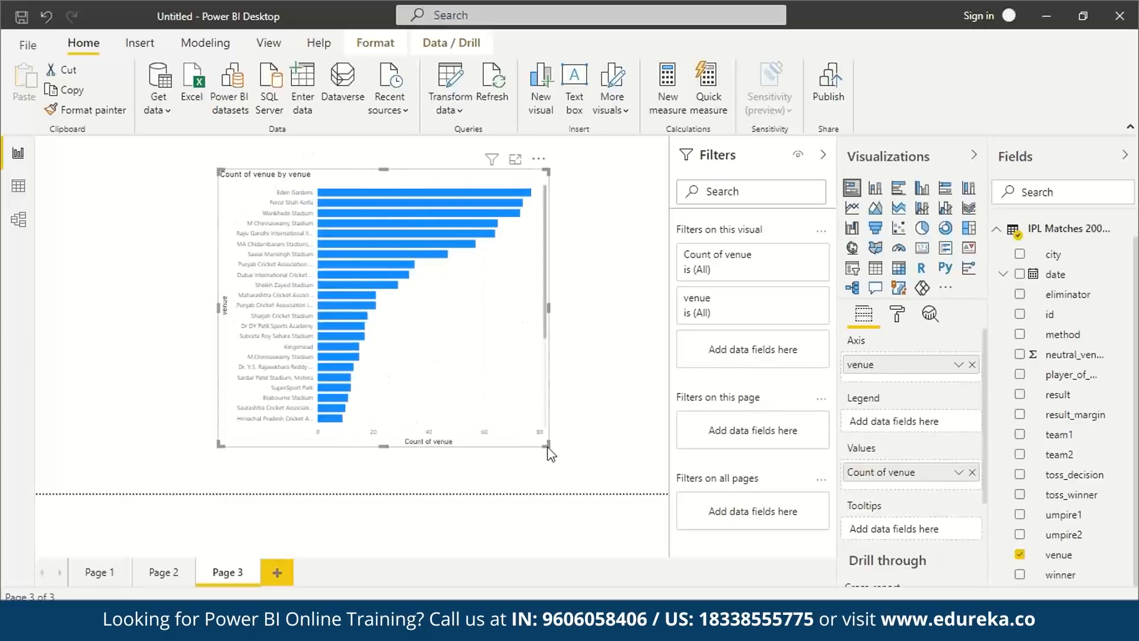
Step: Look over the venue bars and browse the comparison conditions offered by the Count of venue filter
{"action": "mouse_move", "coordinate": [473, 198]}
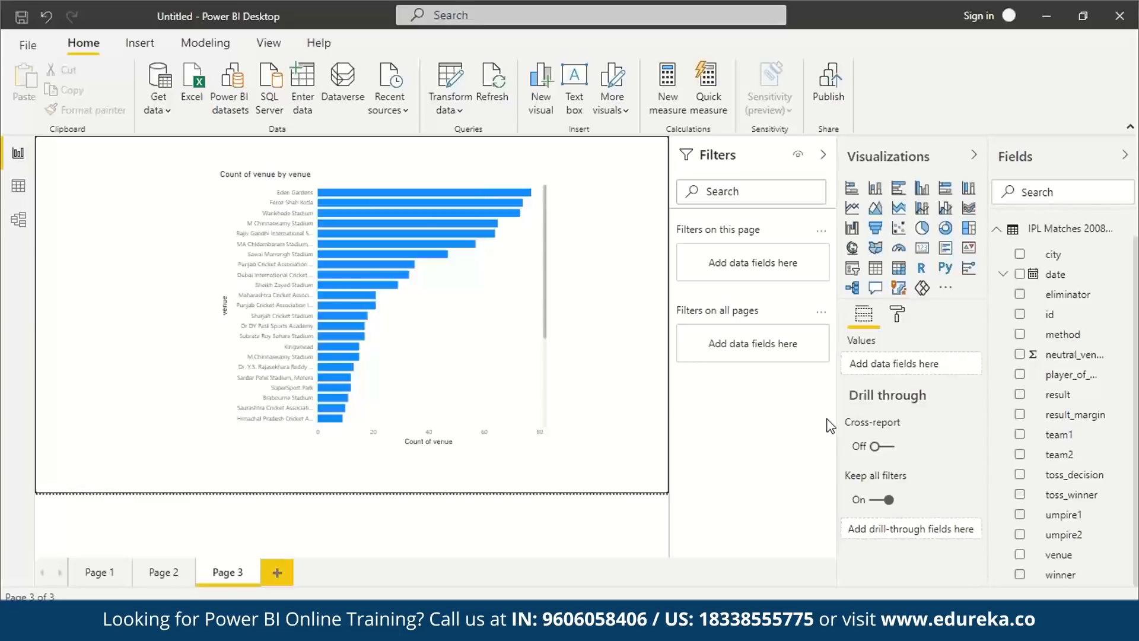
{"action": "left_click", "coordinate": [735, 315]}
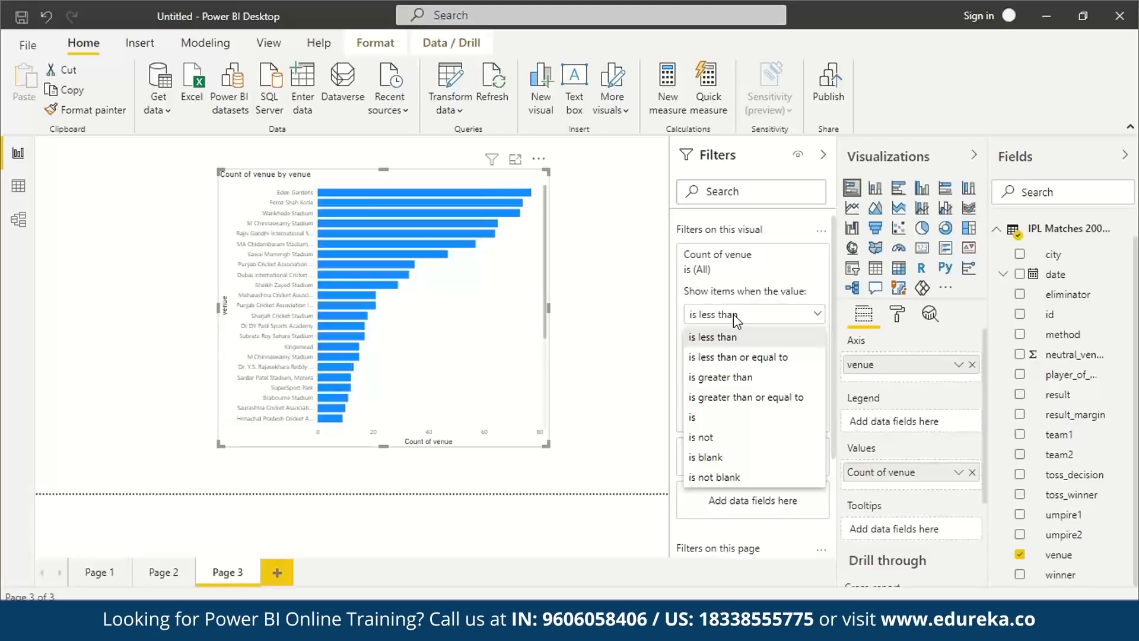
{"action": "left_click", "coordinate": [819, 320]}
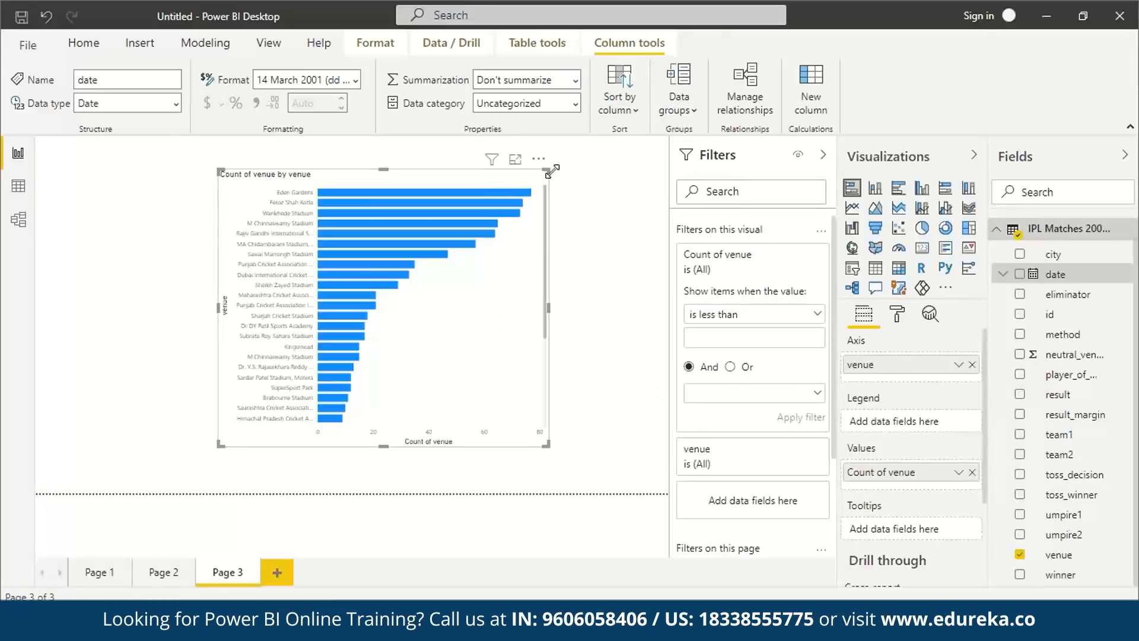
Step: Shrink the venue bar chart and move it to the left half of the report page
{"action": "left_click_drag", "start_coordinate": [551, 171], "coordinate": [447, 200]}
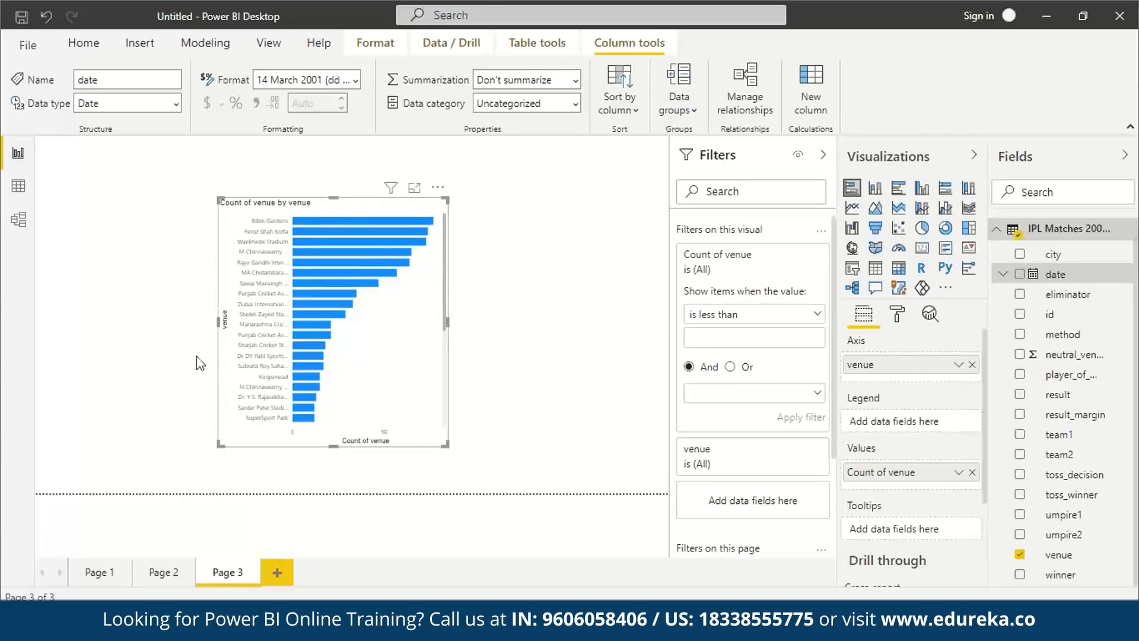
{"action": "left_click_drag", "start_coordinate": [333, 446], "coordinate": [191, 438]}
Step: Create a pie chart beside the venue chart with winner as the legend and Count of winner as values
{"action": "left_click_drag", "start_coordinate": [1062, 582], "coordinate": [481, 320]}
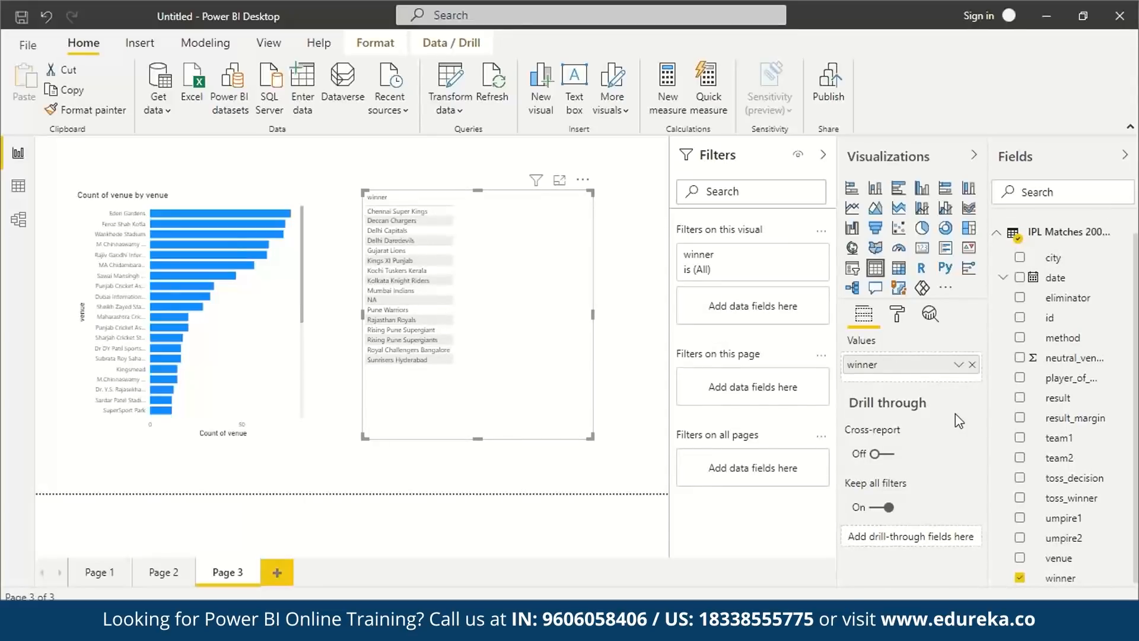
{"action": "left_click", "coordinate": [922, 231]}
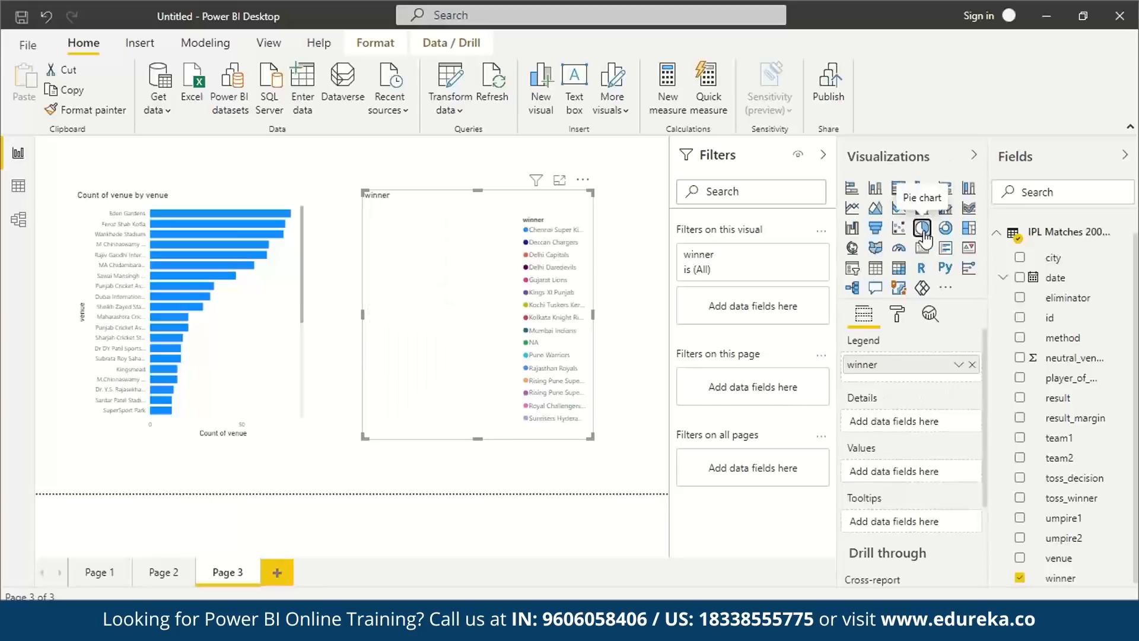
{"action": "left_click", "coordinate": [1060, 577]}
{"action": "left_click_drag", "start_coordinate": [1060, 578], "coordinate": [913, 454]}
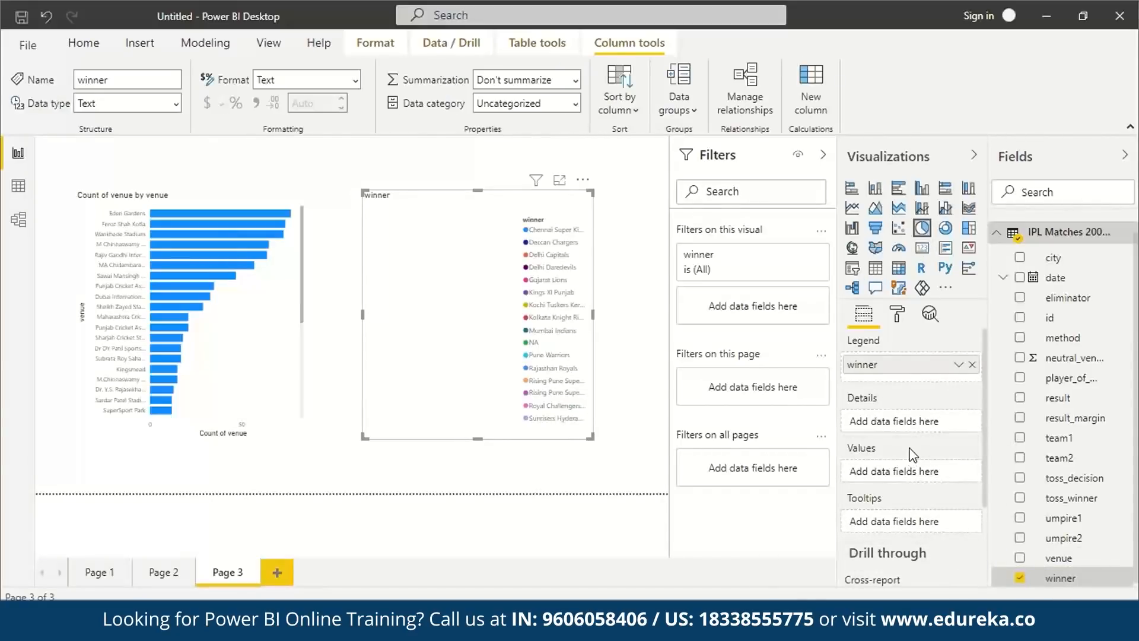
{"action": "left_click_drag", "start_coordinate": [1080, 580], "coordinate": [916, 471]}
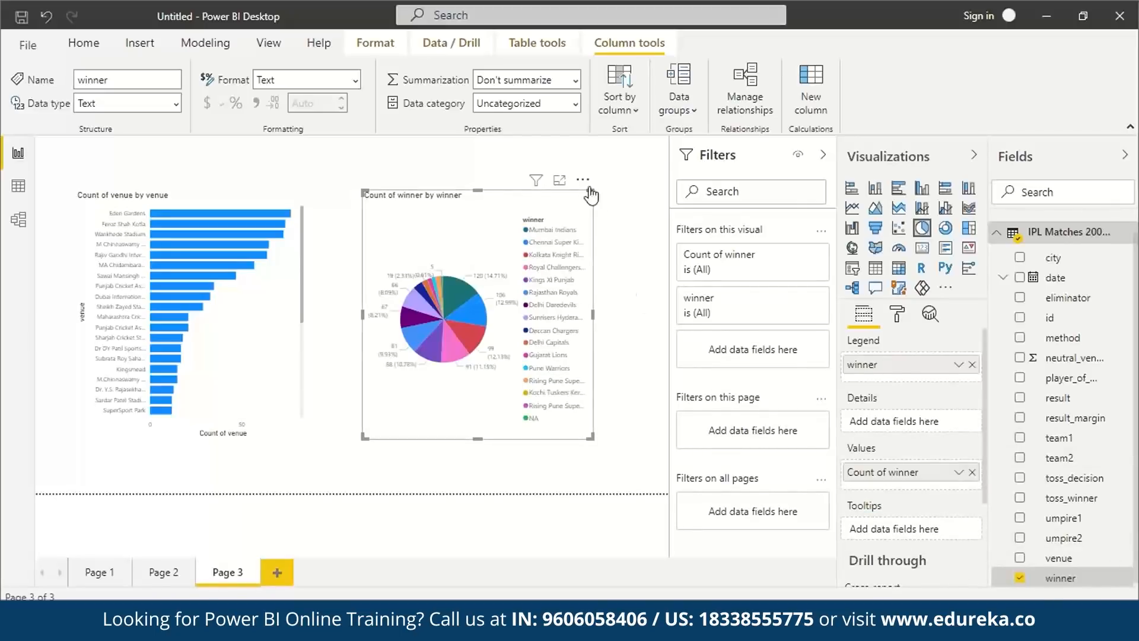
Step: Widen the winner pie chart and inspect the win counts and shares of its largest team slices
{"action": "left_click_drag", "start_coordinate": [590, 195], "coordinate": [646, 193]}
{"action": "mouse_move", "coordinate": [475, 273]}
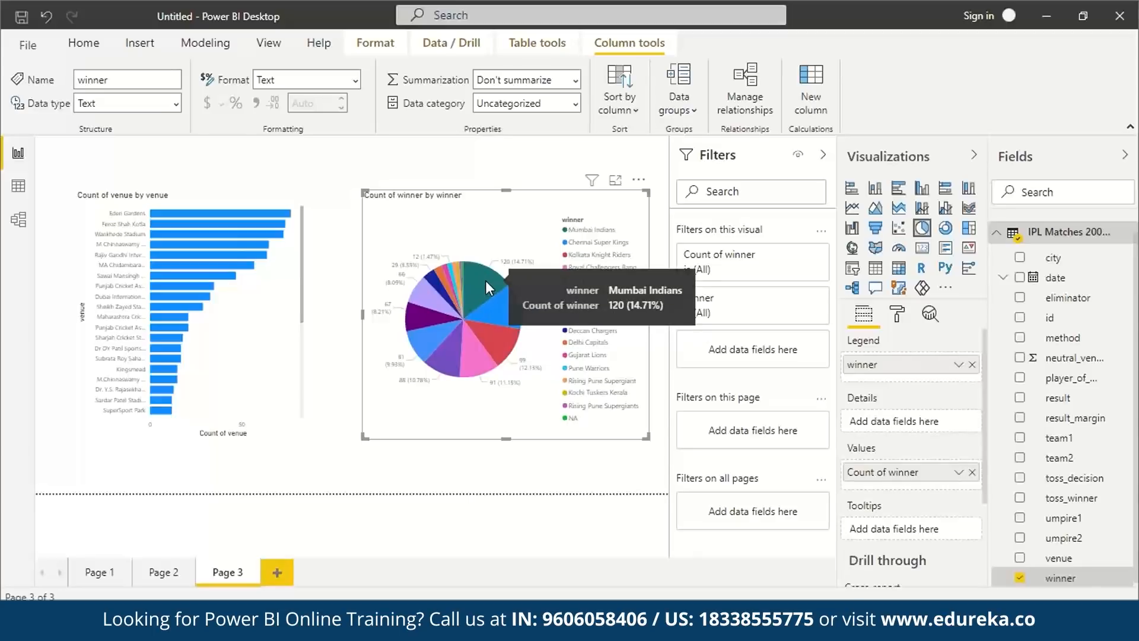
{"action": "mouse_move", "coordinate": [512, 301]}
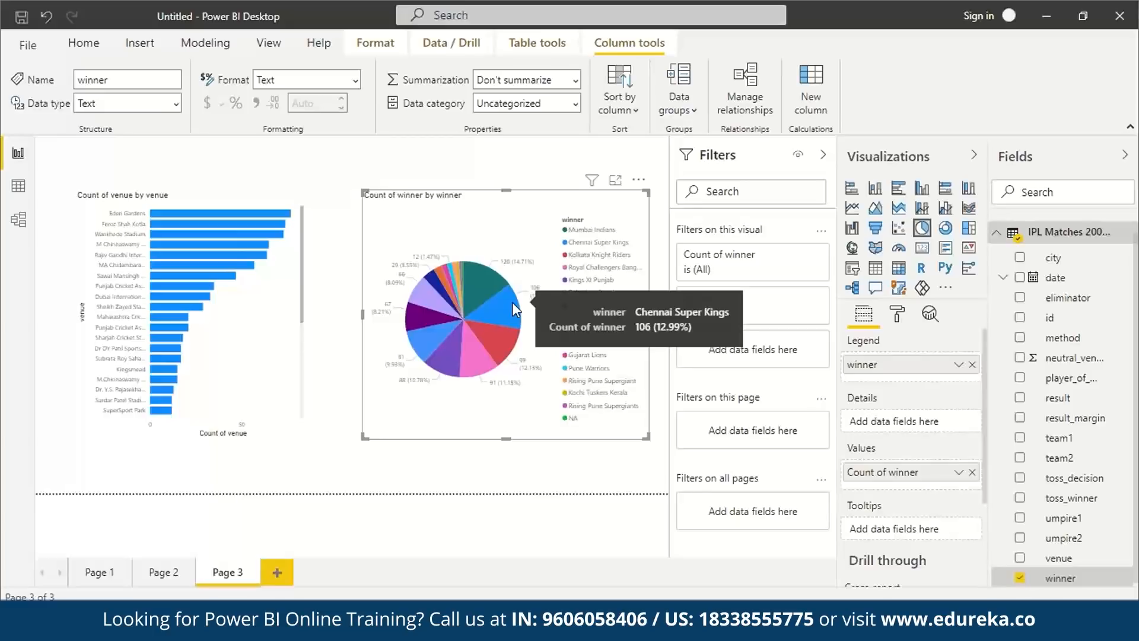
{"action": "mouse_move", "coordinate": [512, 354]}
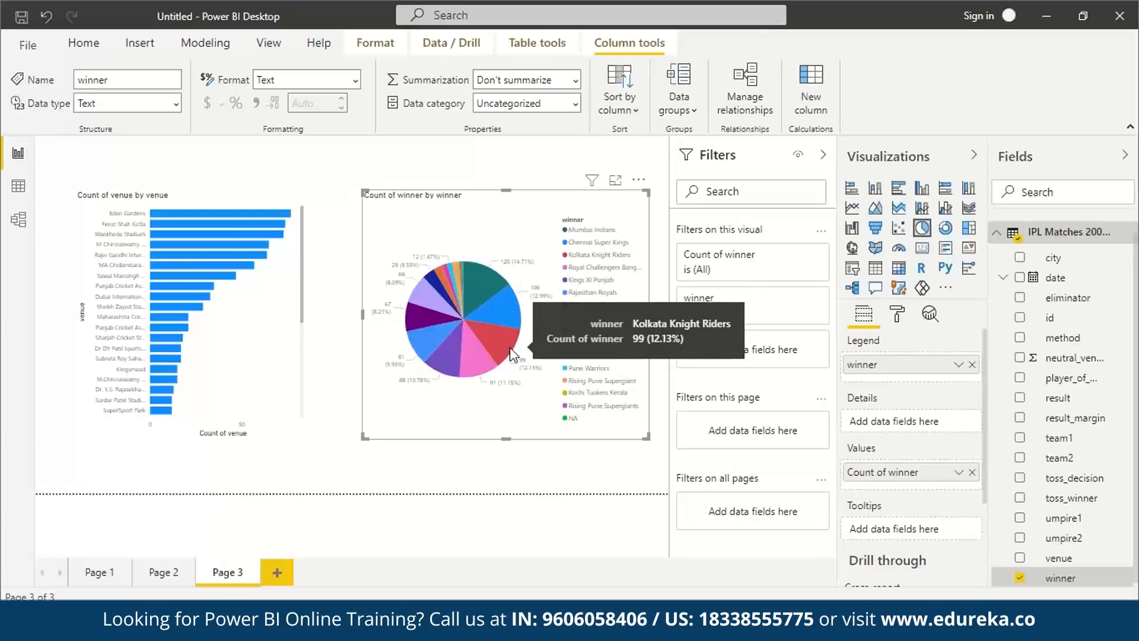
{"action": "mouse_move", "coordinate": [473, 366]}
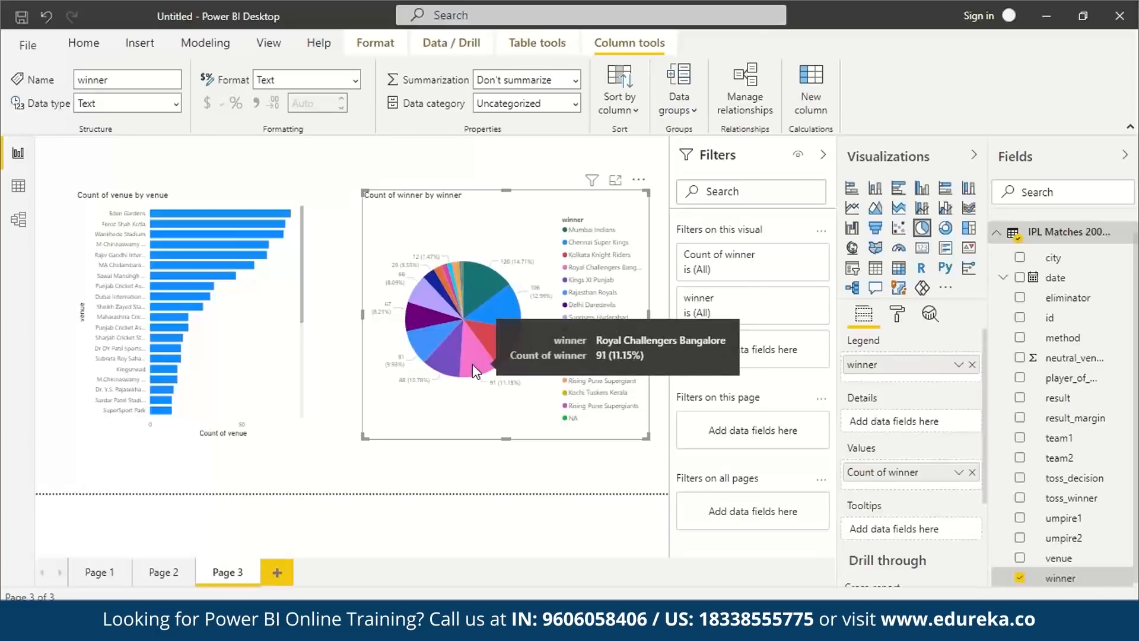
{"action": "mouse_move", "coordinate": [437, 355]}
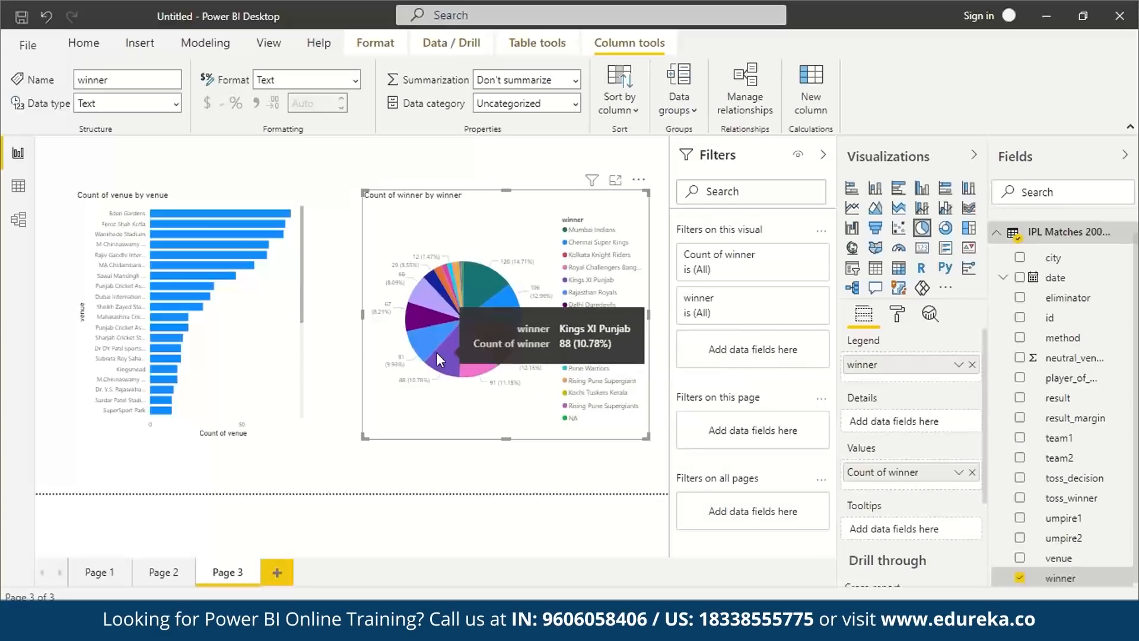
{"action": "mouse_move", "coordinate": [426, 329]}
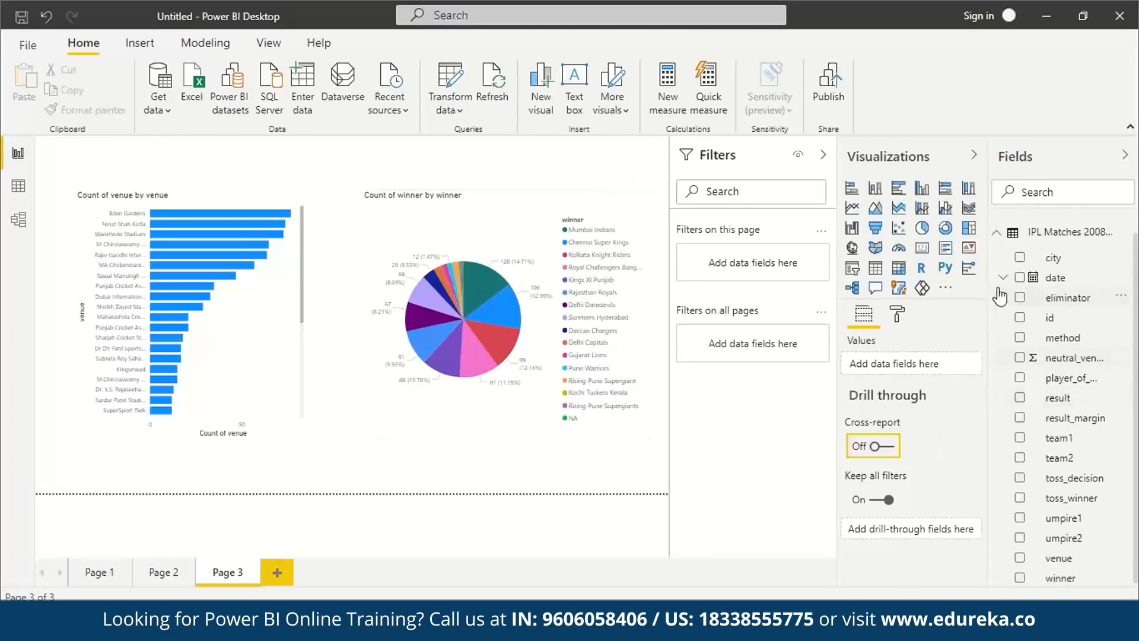
Step: Collapse the IPL Matches table, expand the IPL Ball-by-Ball table and look through its available fields
{"action": "left_click", "coordinate": [997, 236]}
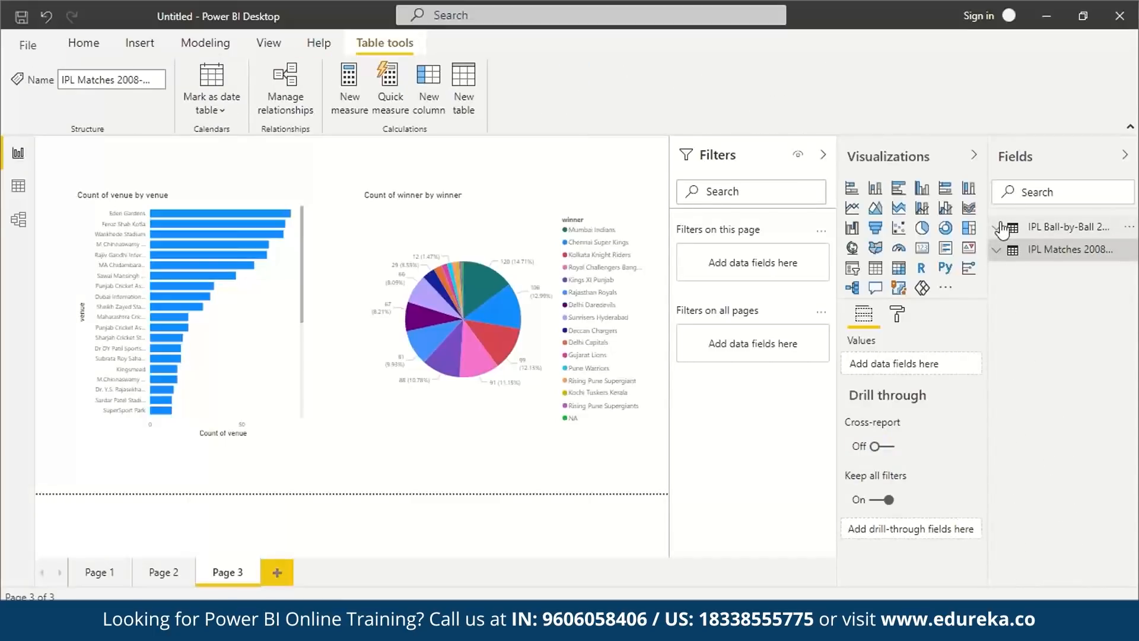
{"action": "left_click", "coordinate": [1002, 229]}
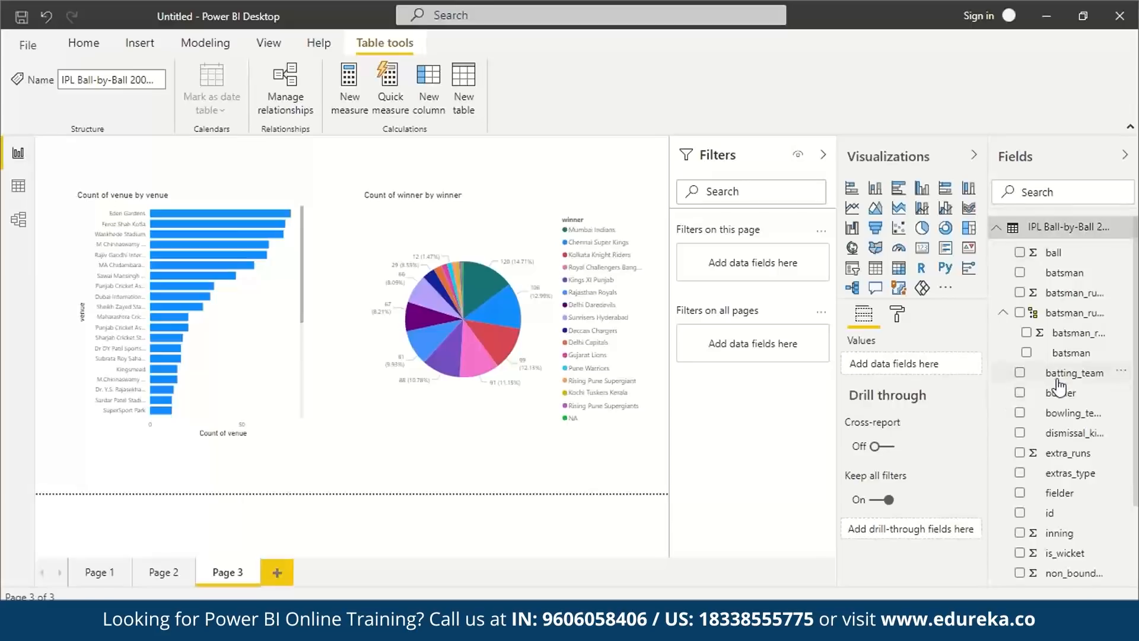
{"action": "scroll", "coordinate": [1059, 383], "scroll_direction": "down", "scroll_amount": 3}
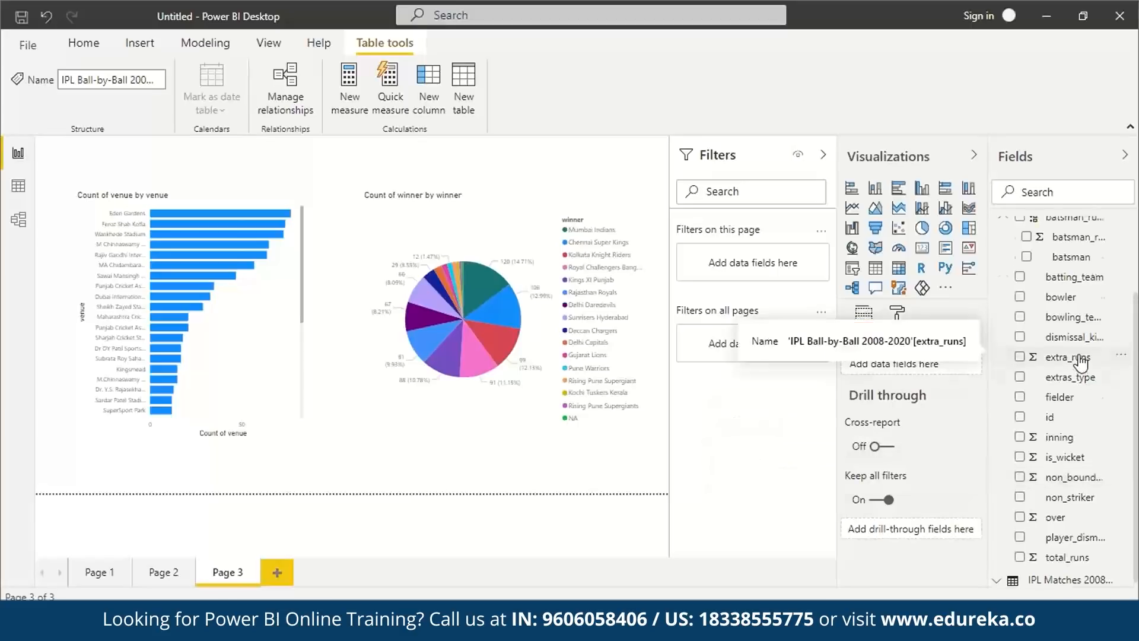
{"action": "scroll", "coordinate": [1081, 360], "scroll_direction": "up", "scroll_amount": 3}
{"action": "scroll", "coordinate": [1081, 360], "scroll_direction": "down", "scroll_amount": 3}
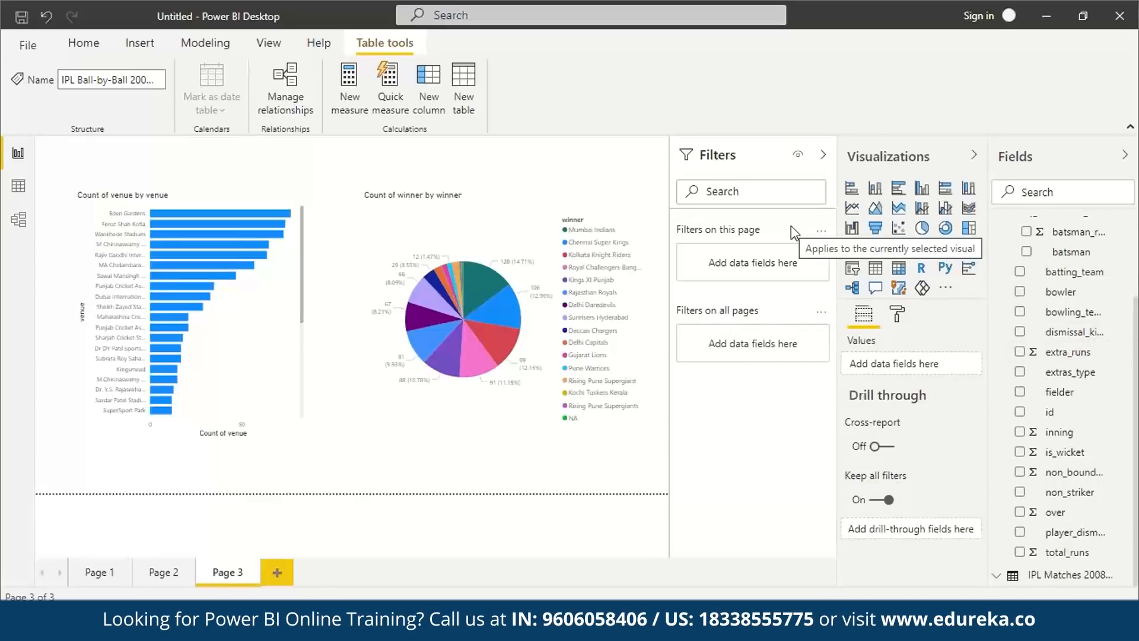
Step: Review the charts on Page 2 and Page 1, and return to the venue and winner charts on Page 3
{"action": "left_click", "coordinate": [165, 578]}
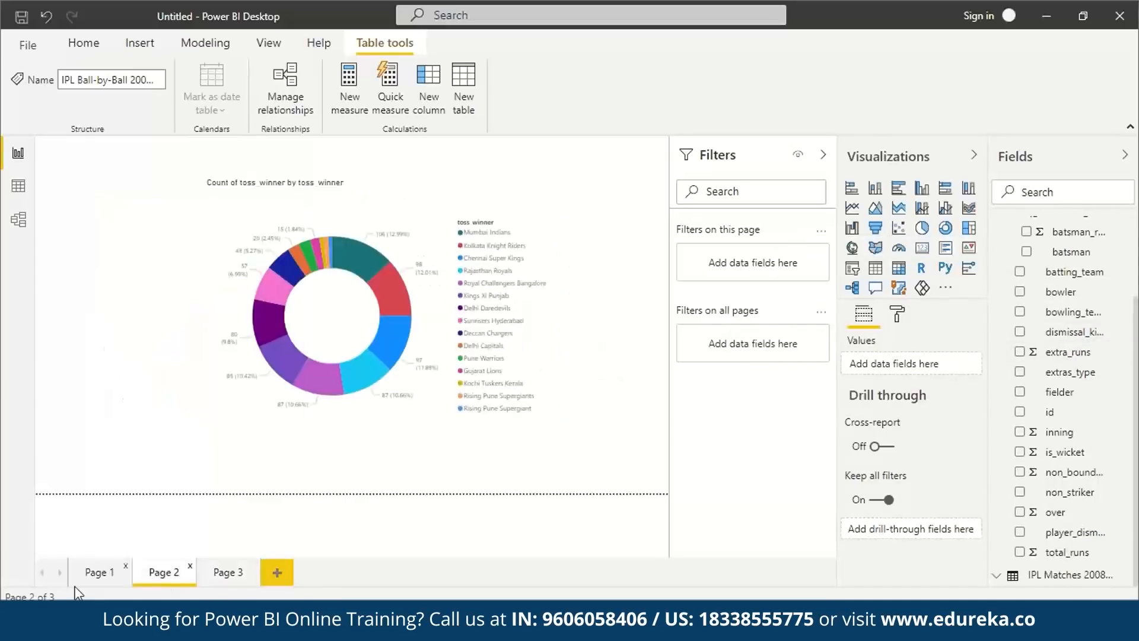
{"action": "left_click", "coordinate": [86, 578]}
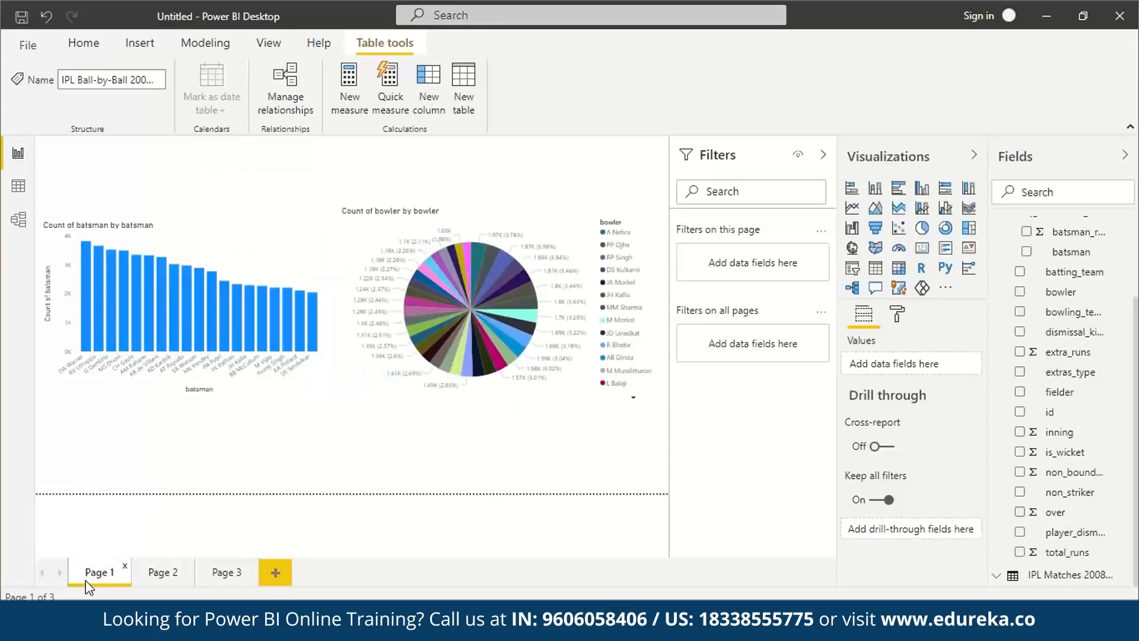
{"action": "left_click", "coordinate": [159, 578]}
{"action": "left_click", "coordinate": [231, 578]}
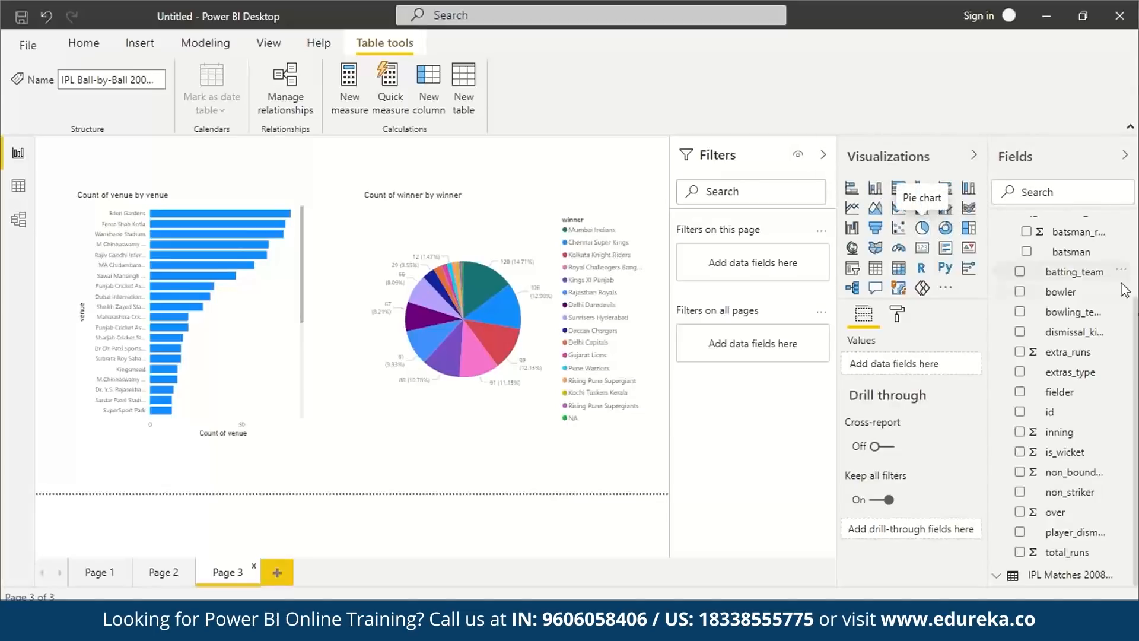
{"action": "scroll", "coordinate": [1091, 267], "scroll_direction": "up", "scroll_amount": 3}
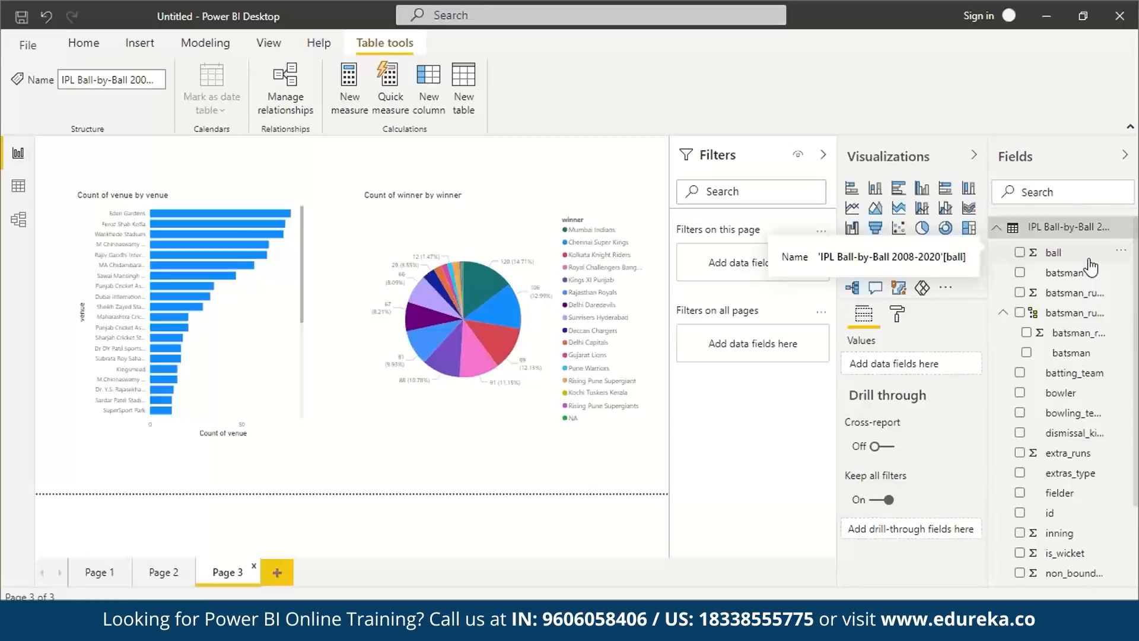